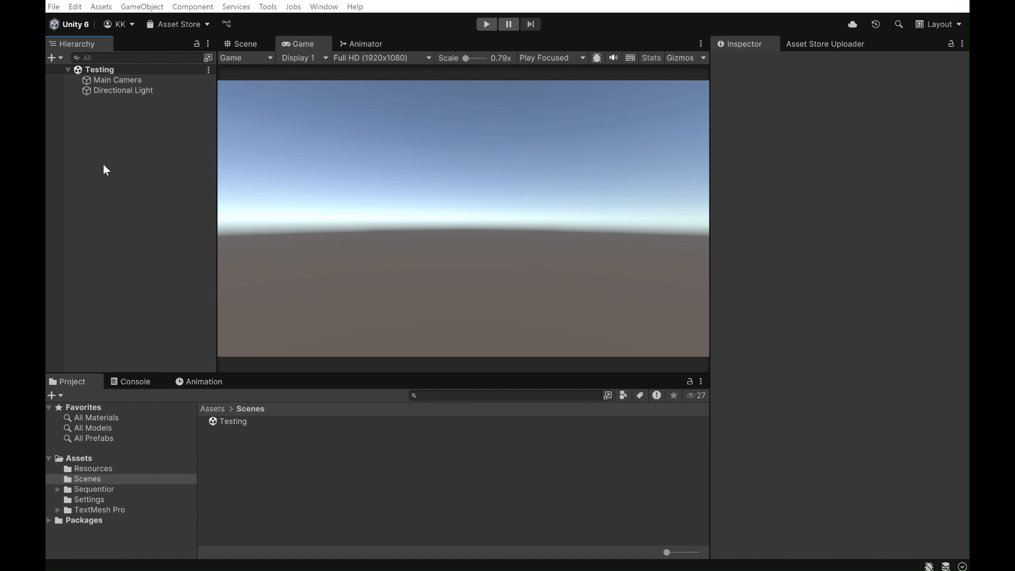
Add a Cube 3D object to the scene and position it at X 0, Y 0, Z 12
right_click(145, 120)
mouse_move(248, 367)
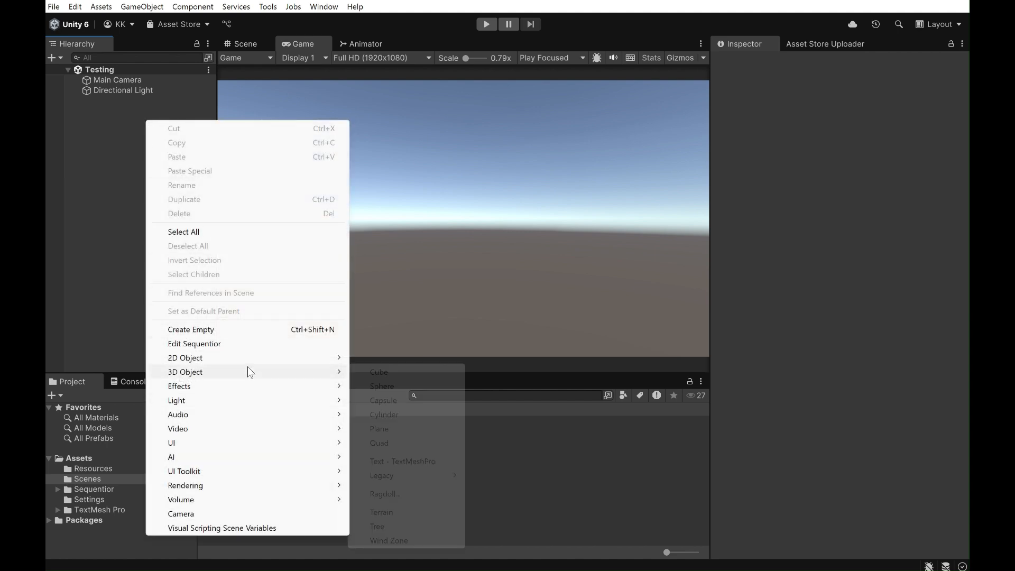
left_click(417, 371)
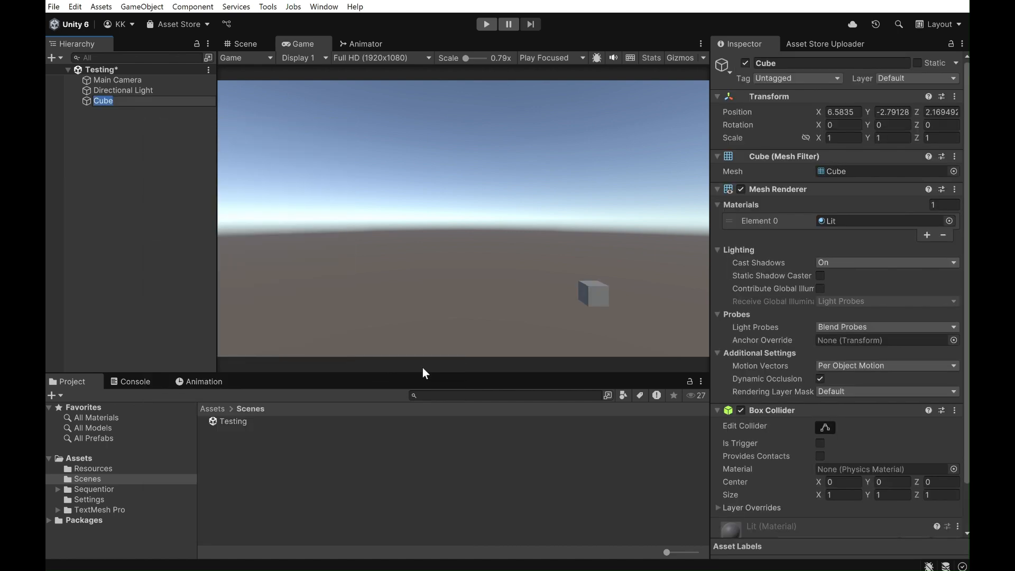
left_click(136, 100)
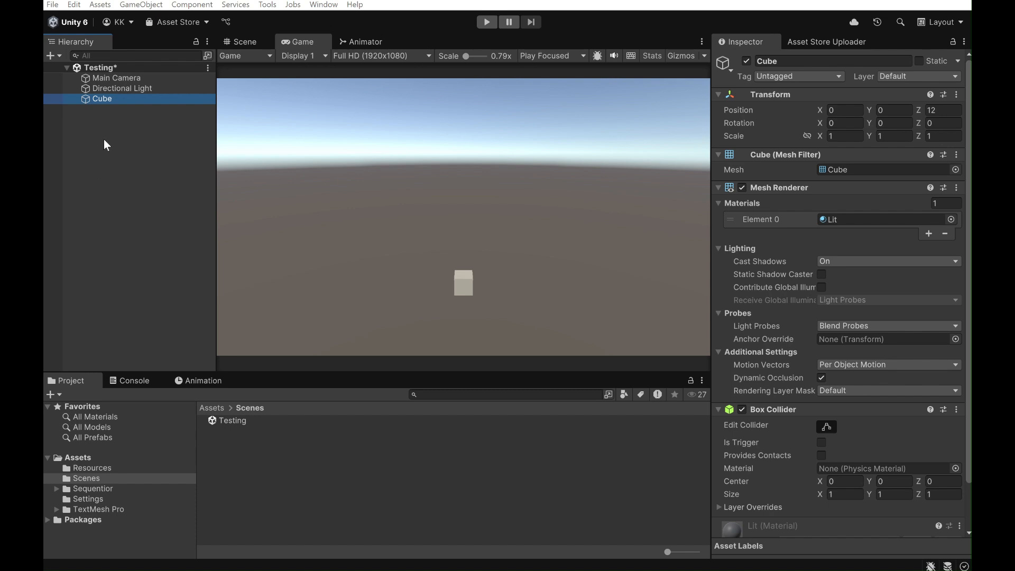
left_click(130, 93)
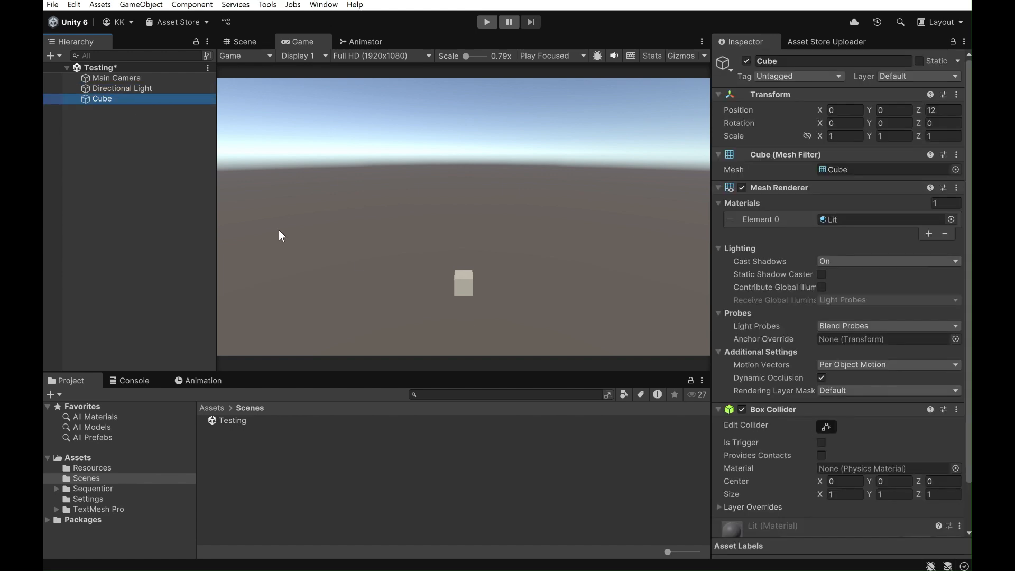
Create an empty game object at the root of the scene and name it Cube Animation
left_click(110, 131)
right_click(110, 131)
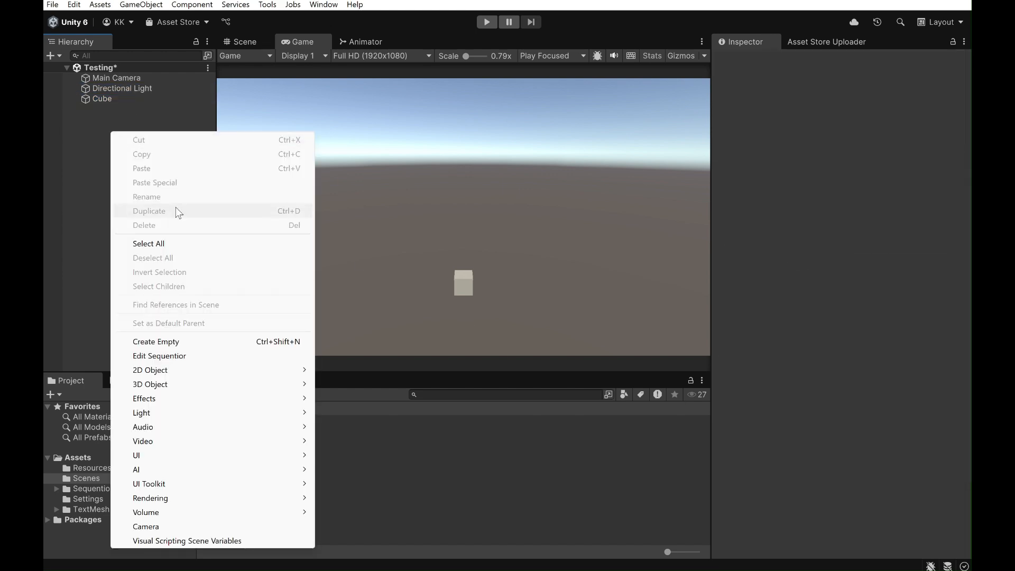
left_click(196, 344)
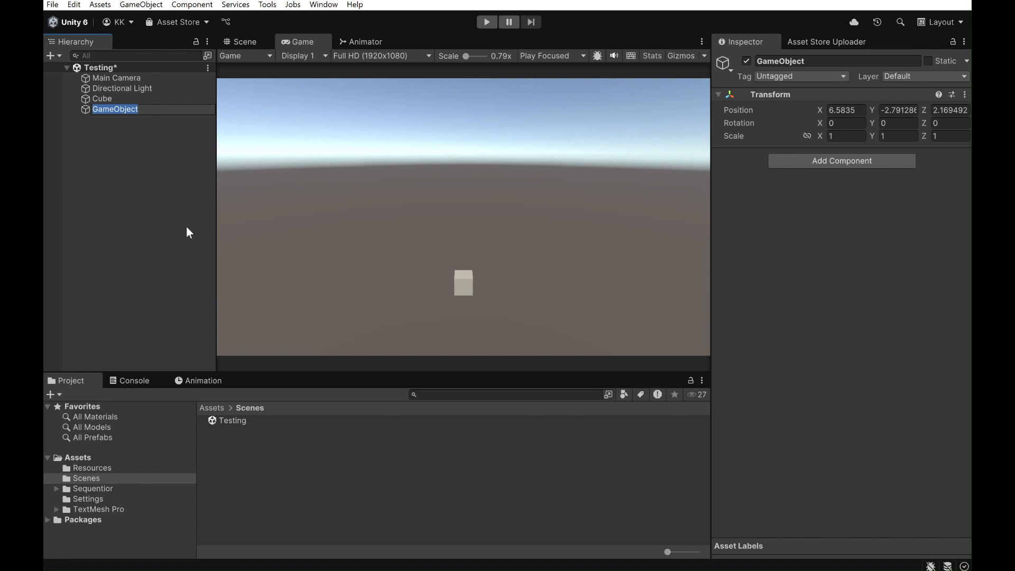
type("Cube Animation")
key("Return")
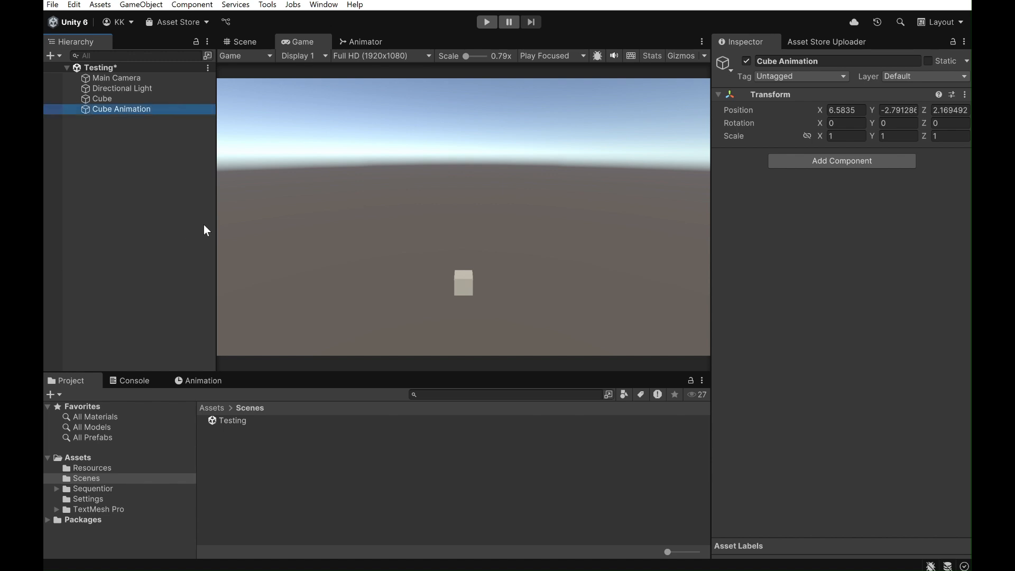
Add the Sequentior Manager script component to the Cube Animation object
left_click(827, 161)
type("seque mana")
key("Down")
key("Down")
key("Return")
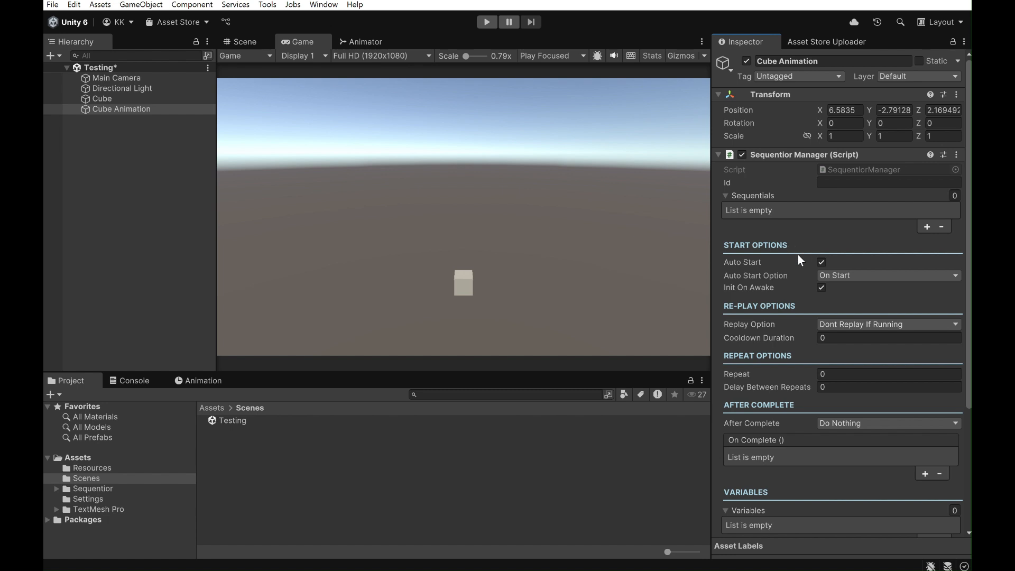
Open the Sequentior Editor from the editor actions of Cube Animation's Sequentior Manager component
scroll(787, 325, "down", 1)
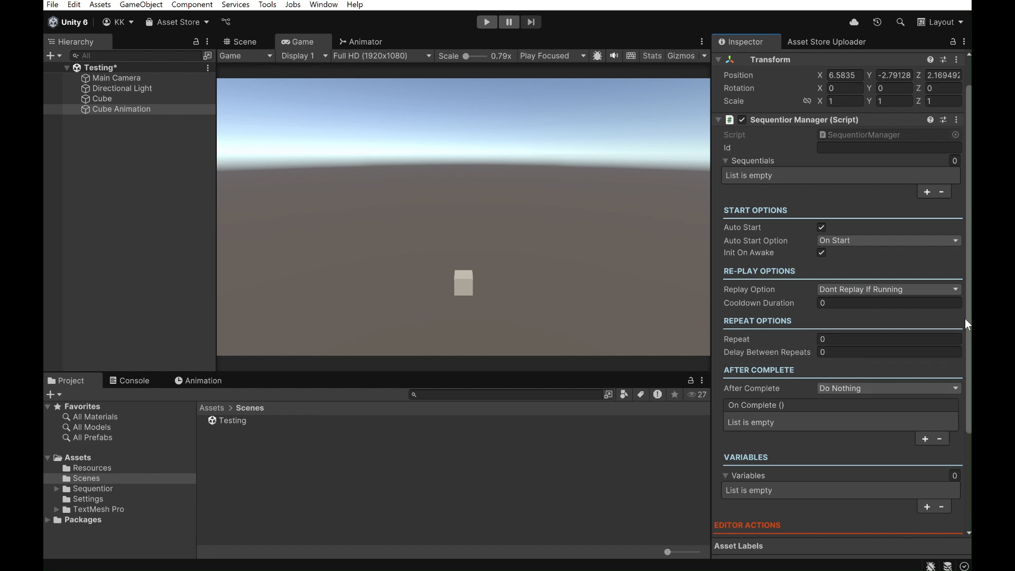
scroll(791, 338, "down", 5)
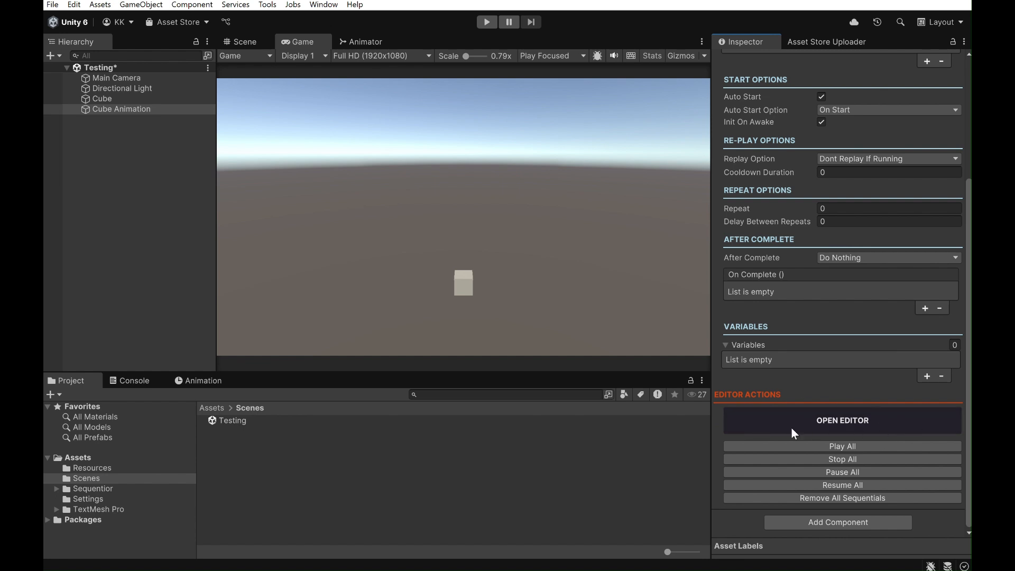
left_click(727, 410)
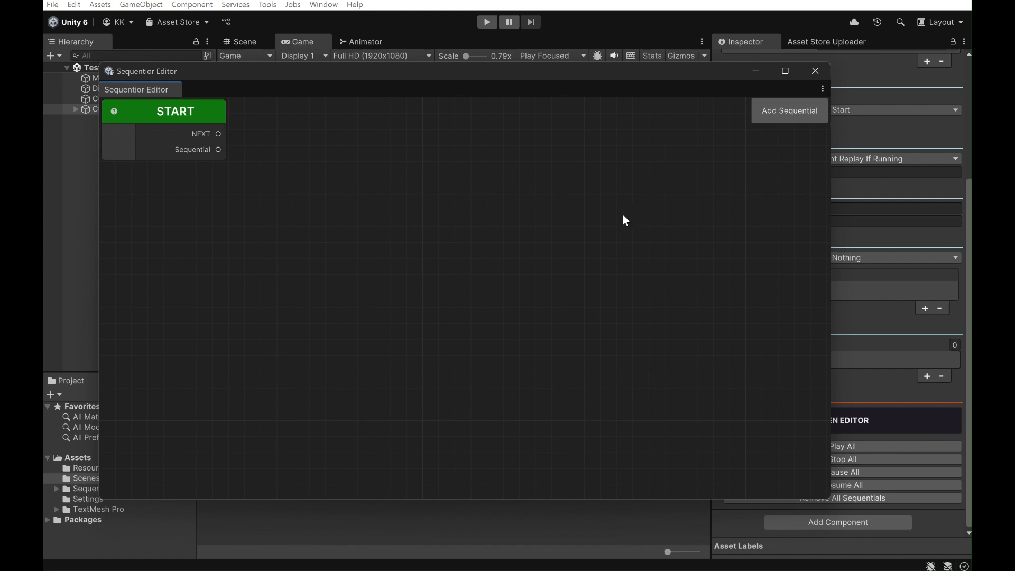
right_click(329, 165)
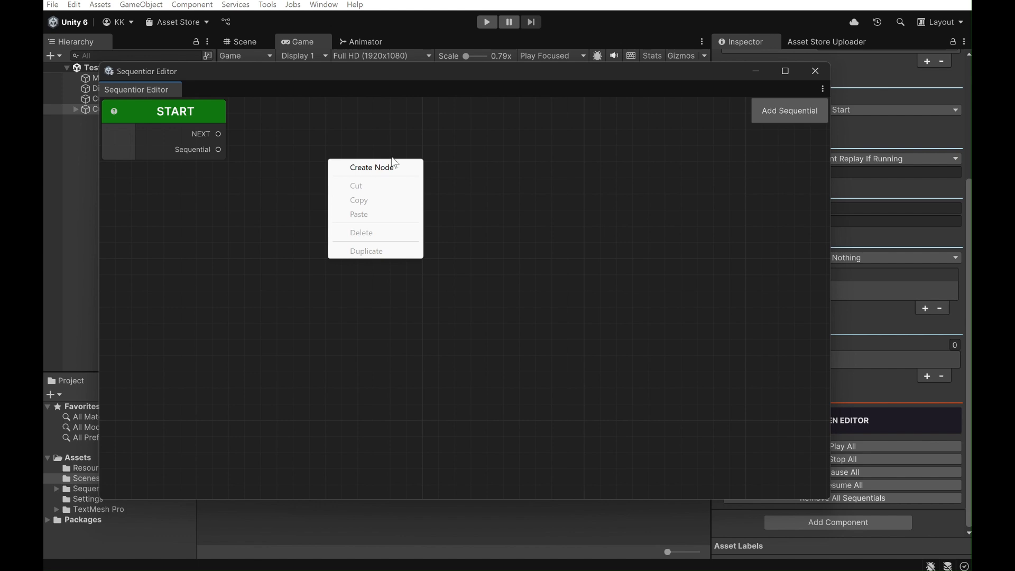
left_click(537, 202)
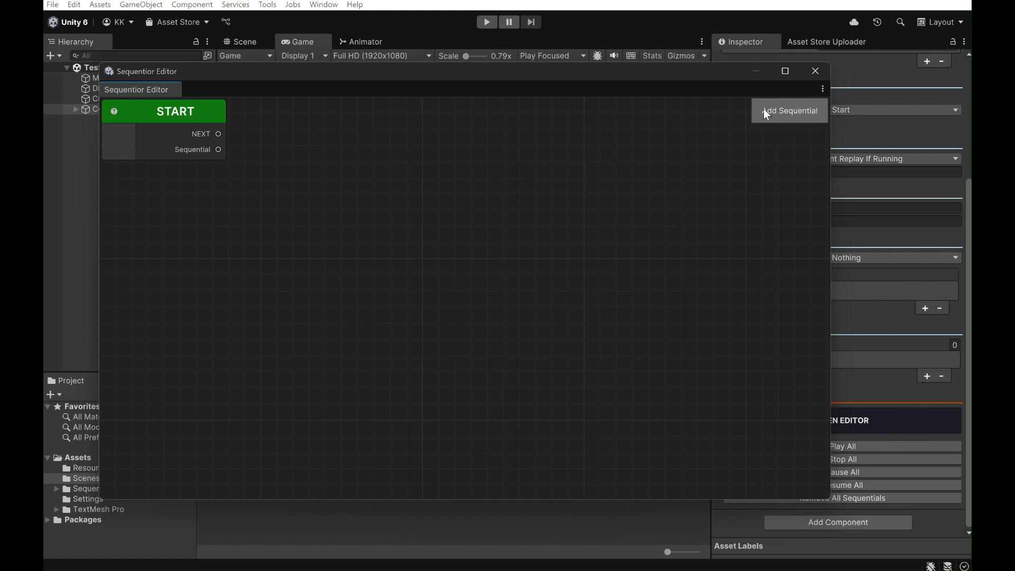
left_click(795, 118)
left_click(495, 229)
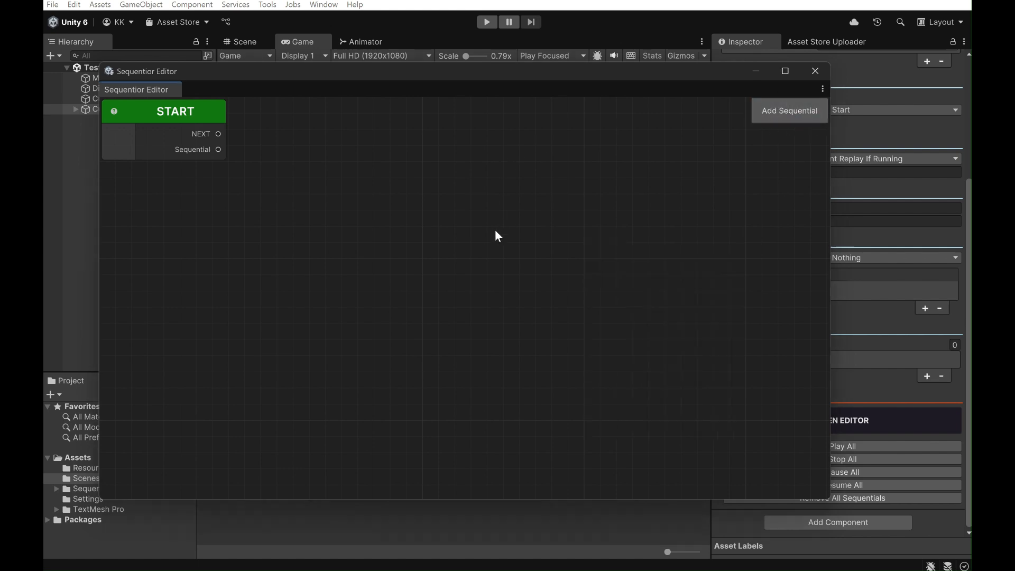
Browse the GameObject and UI Animations node categories, and search for "mov" to add a Move Transform node to the graph
key("space")
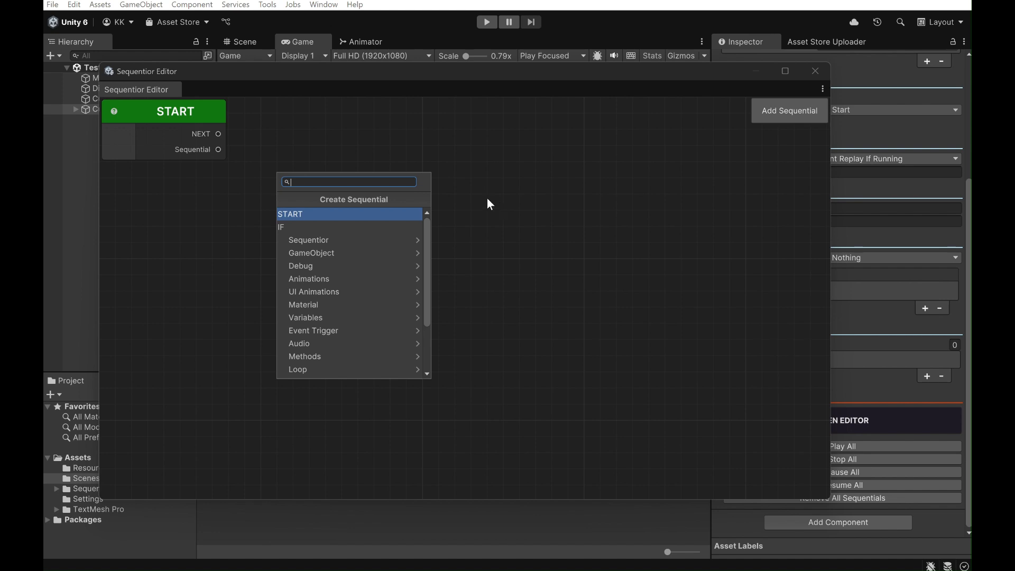
left_click(355, 252)
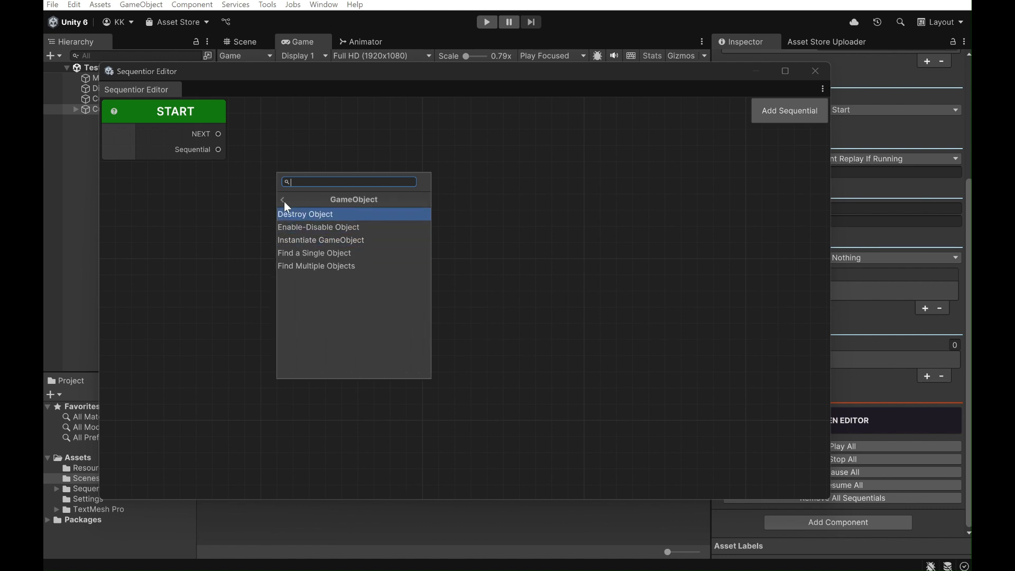
left_click(284, 202)
left_click(324, 294)
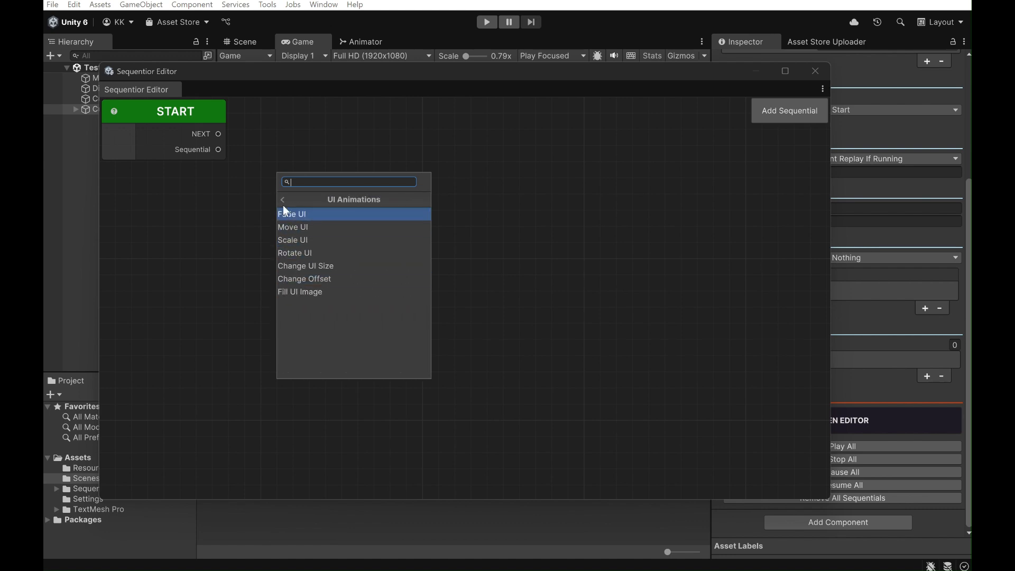
left_click(282, 200)
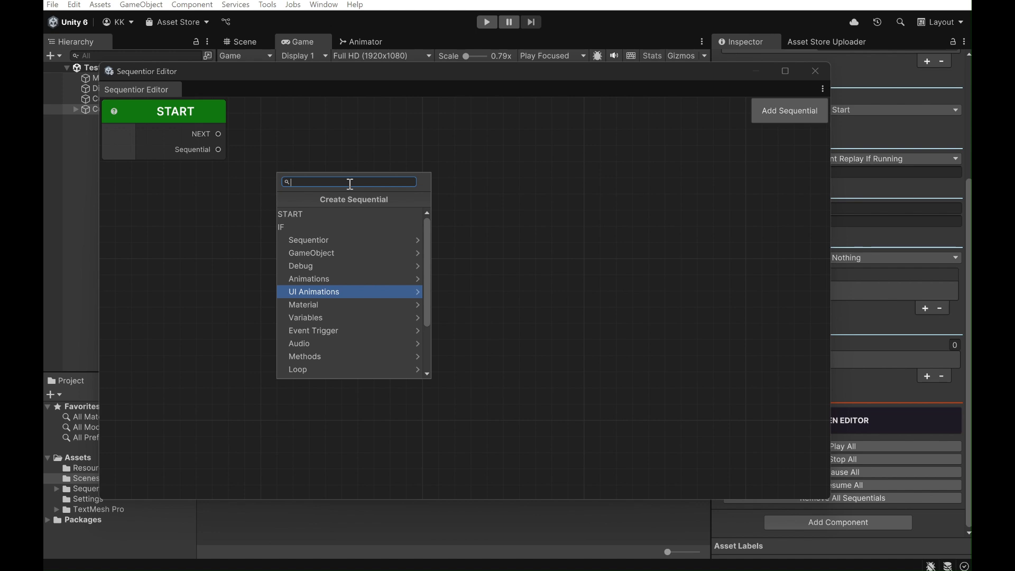
type("mov")
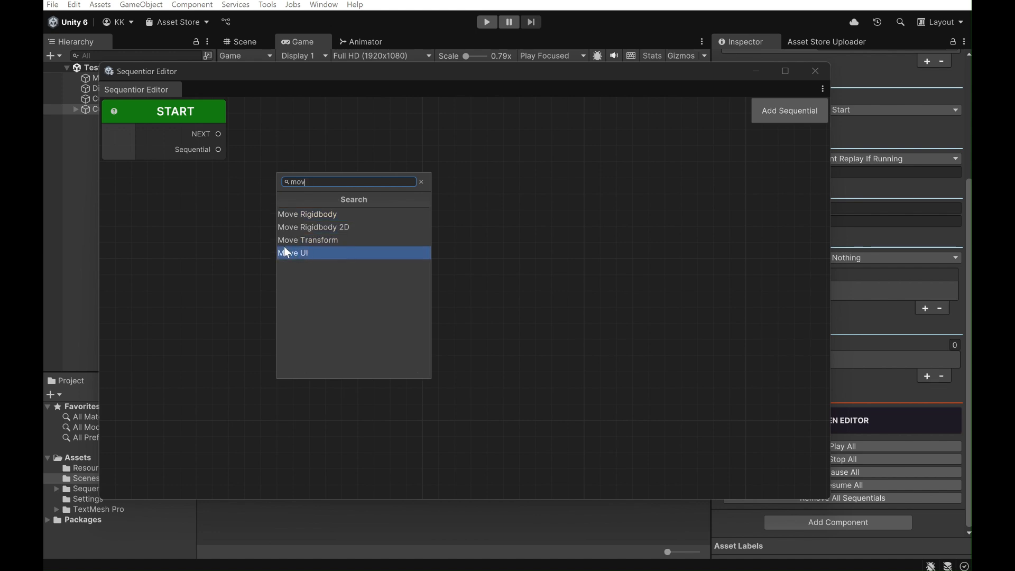
left_click(350, 242)
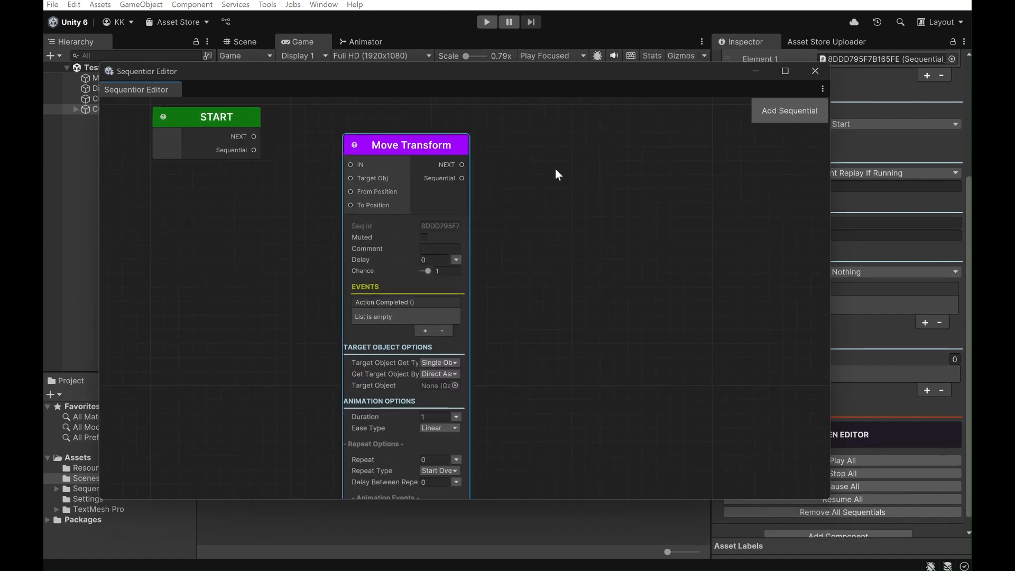
Connect the START node's NEXT output to the IN port of the Move Transform node
mouse_move(544, 300)
middle_mouse_down()
mouse_move(560, 121)
mouse_move(544, 290)
middle_mouse_up()
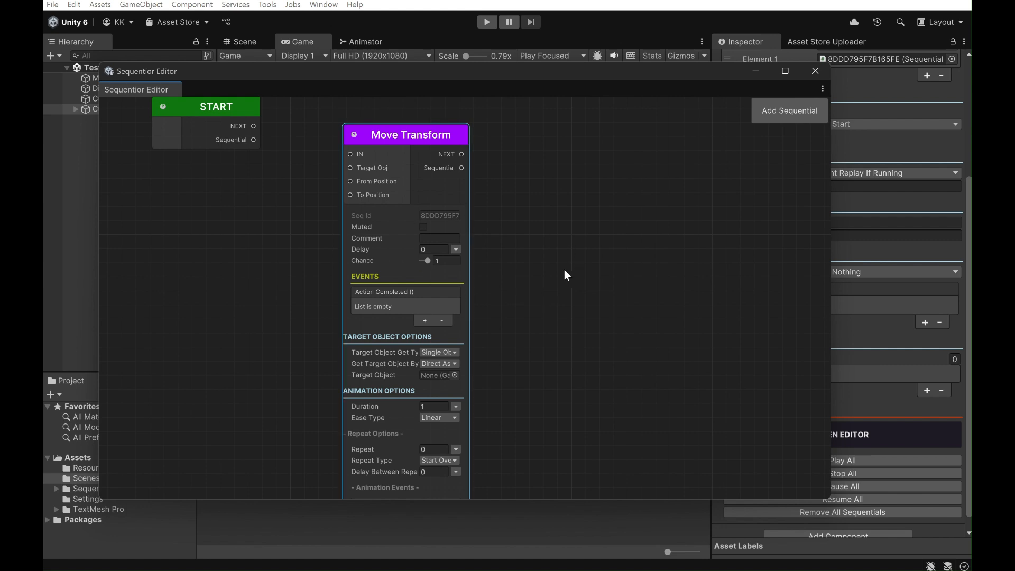
middle_click_drag(521, 374, 522, 348)
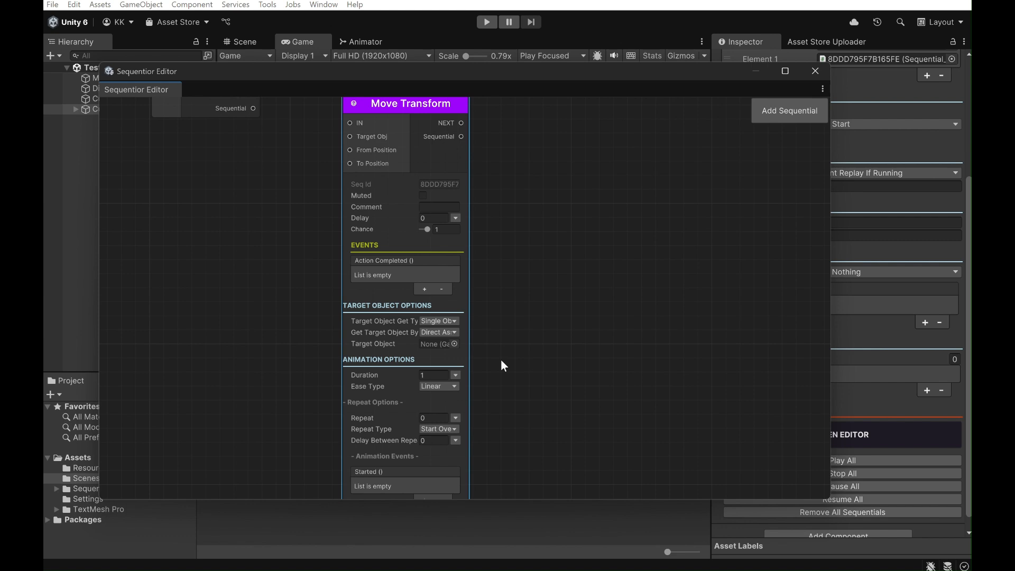
middle_click_drag(509, 214, 532, 297)
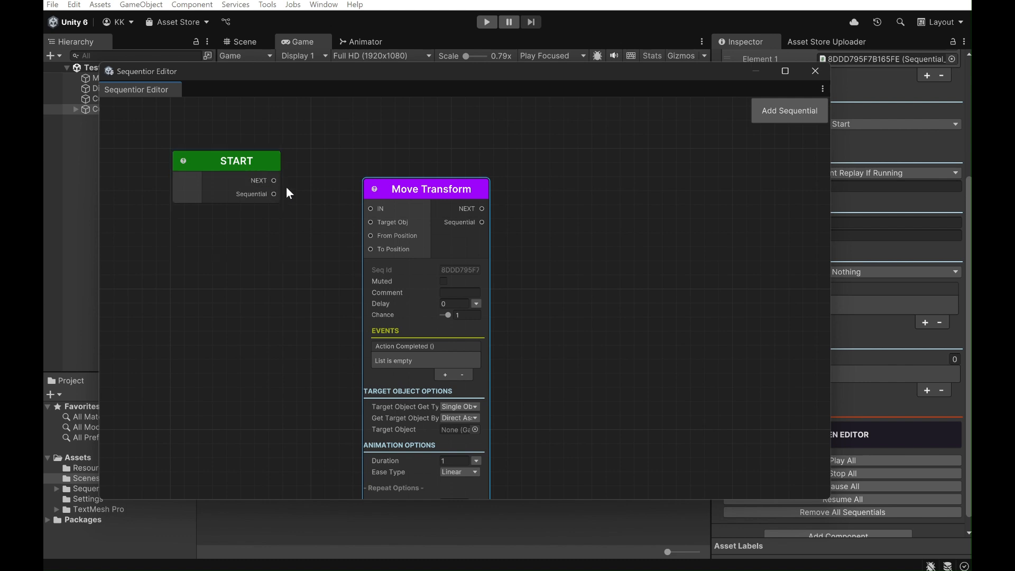
left_click_drag(274, 180, 370, 210)
Examine the Move Transform node's ports, target object, animation, move and misc options
middle_click_drag(524, 308, 519, 263)
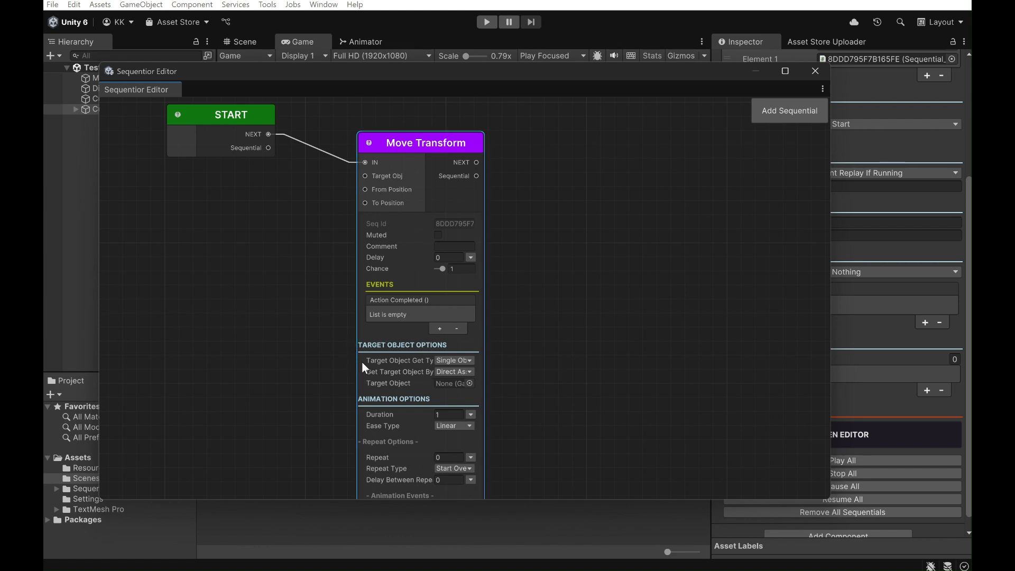
middle_click_drag(363, 363, 377, 256)
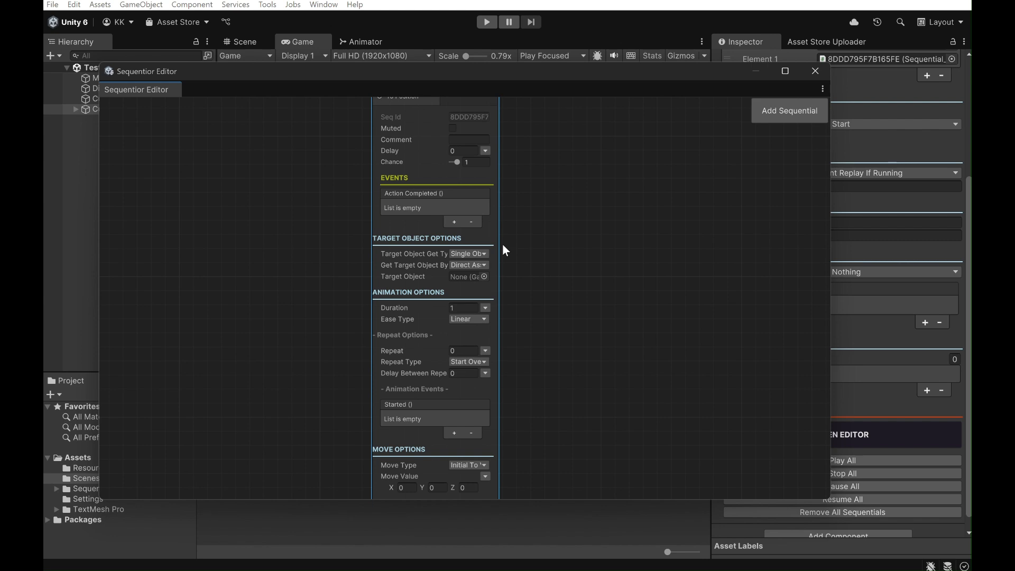
middle_click_drag(499, 182, 510, 257)
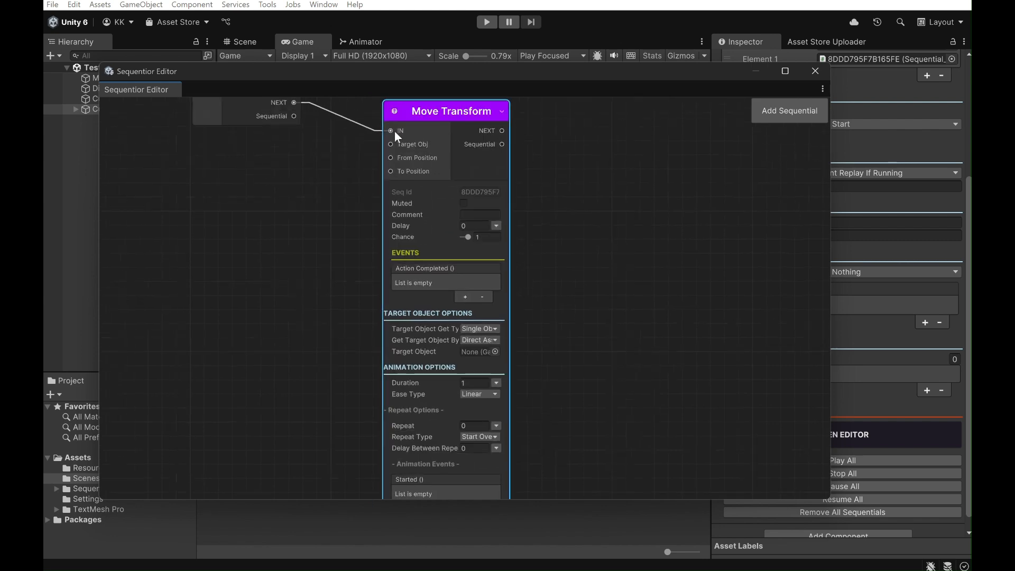
middle_click_drag(554, 357, 548, 252)
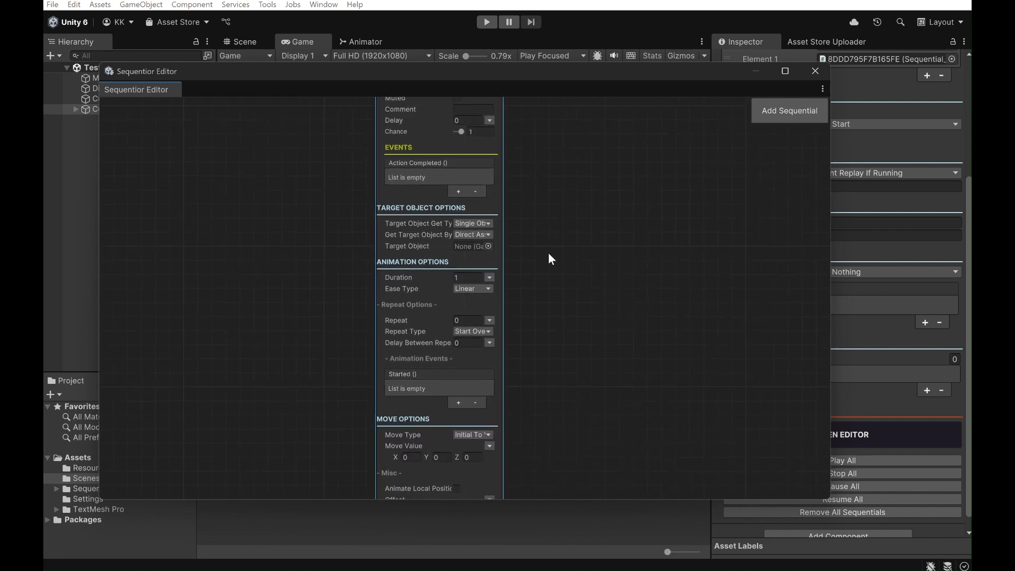
middle_click_drag(561, 293, 551, 275)
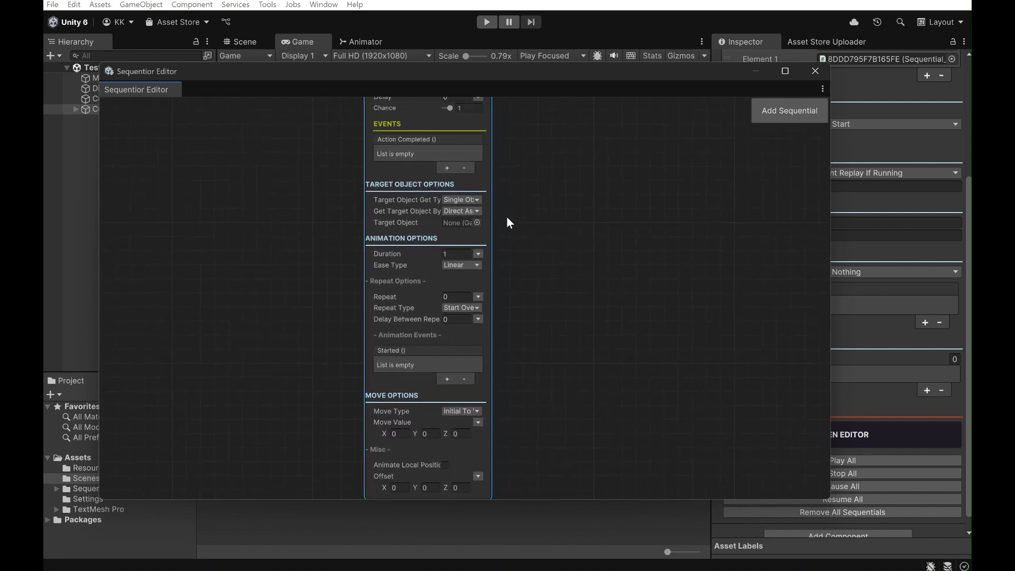
middle_click_drag(541, 247, 556, 312)
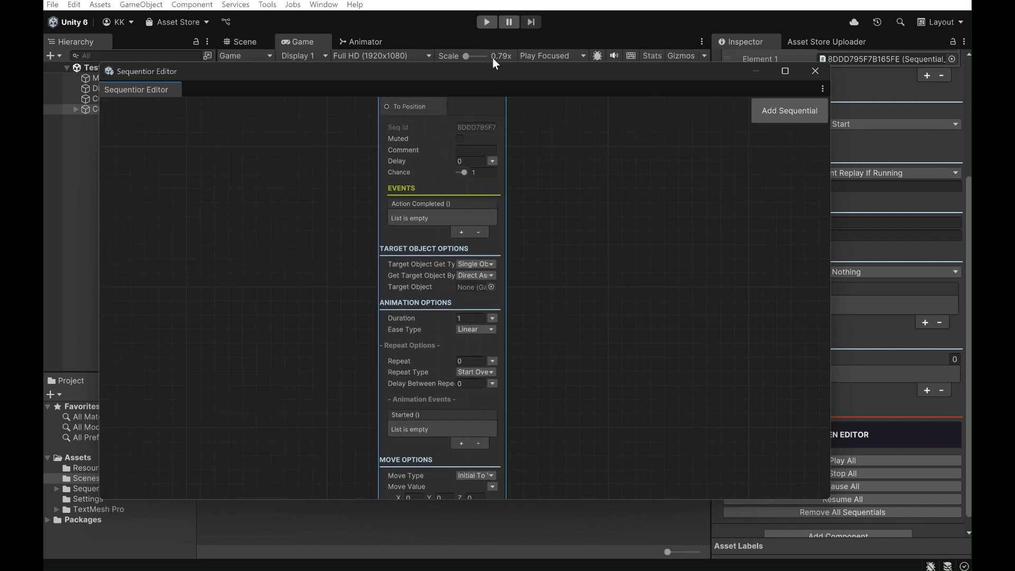
Shift the Sequentior Editor window to uncover the hierarchy and assign Cube as the Move Transform node's Target Object
left_click_drag(492, 76, 538, 83)
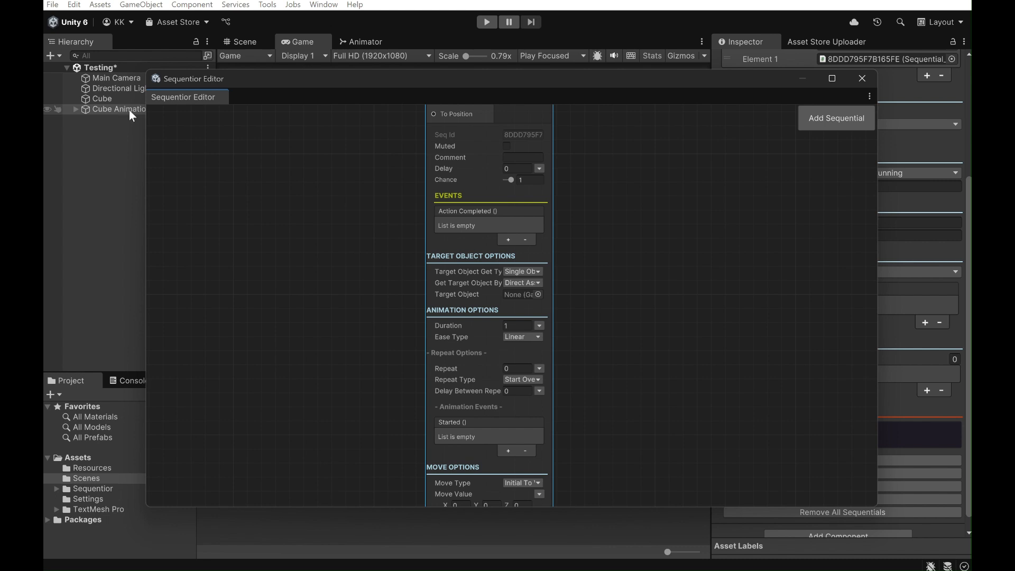
middle_click_drag(624, 253, 618, 334)
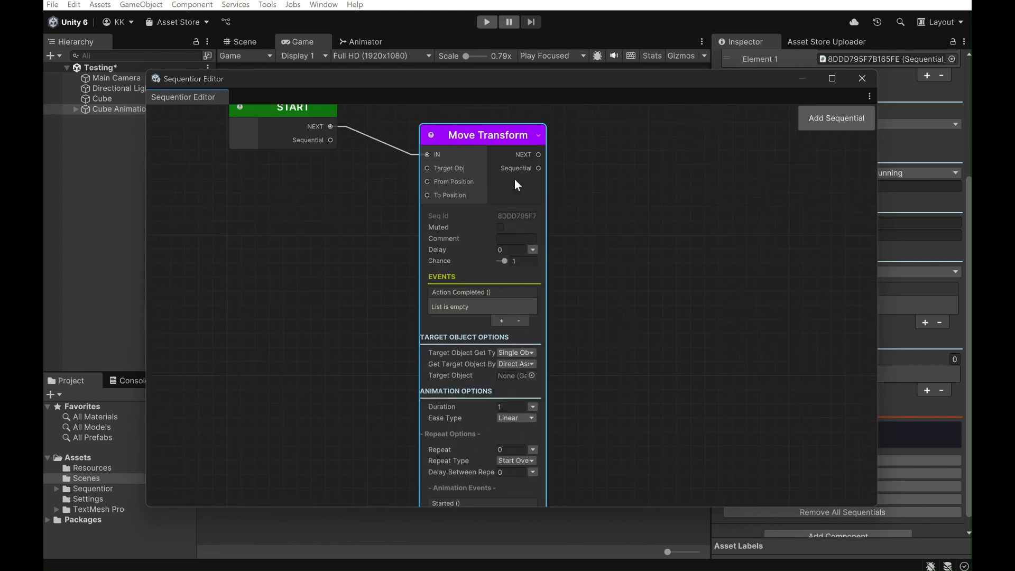
middle_click_drag(661, 373, 648, 233)
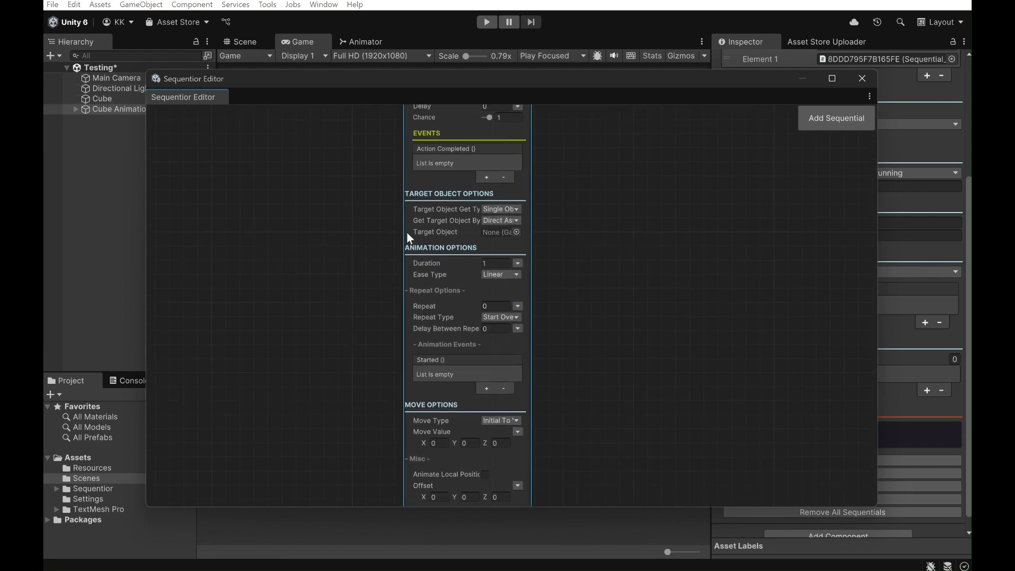
middle_click_drag(475, 227, 489, 243)
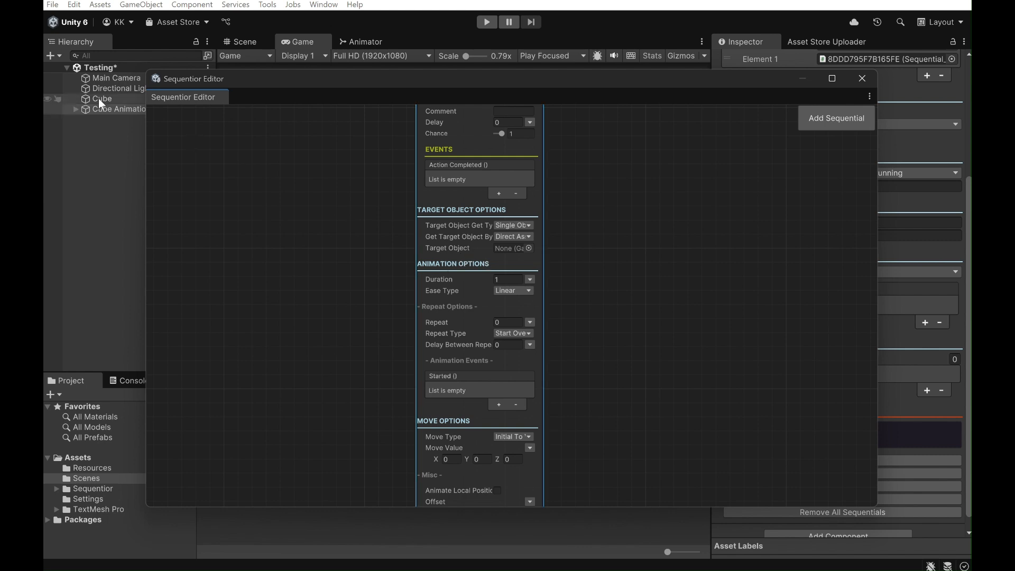
left_click_drag(99, 99, 511, 257)
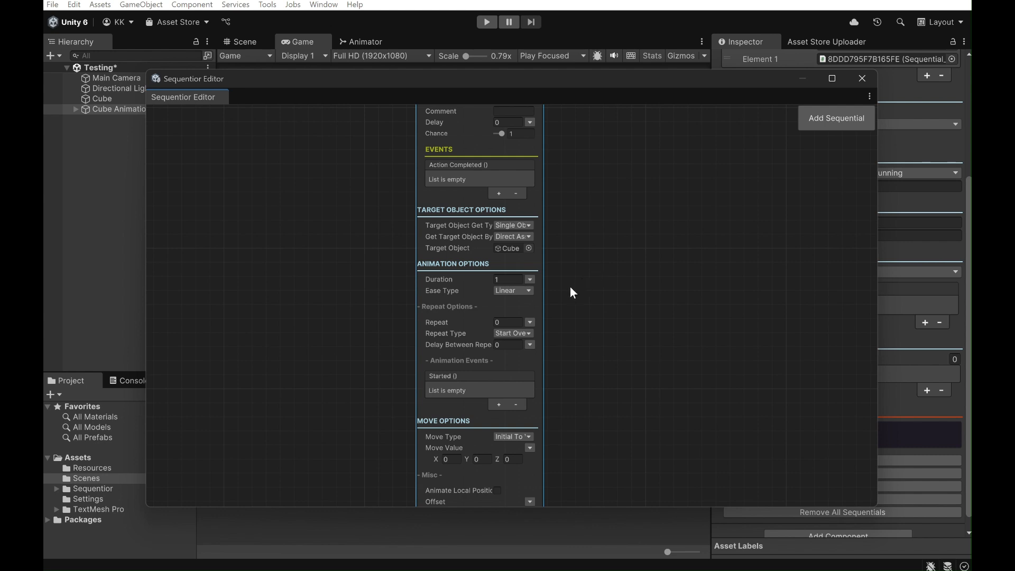
Set the Z component of the Move Transform node's Move Value to 20
middle_click_drag(609, 401, 593, 286)
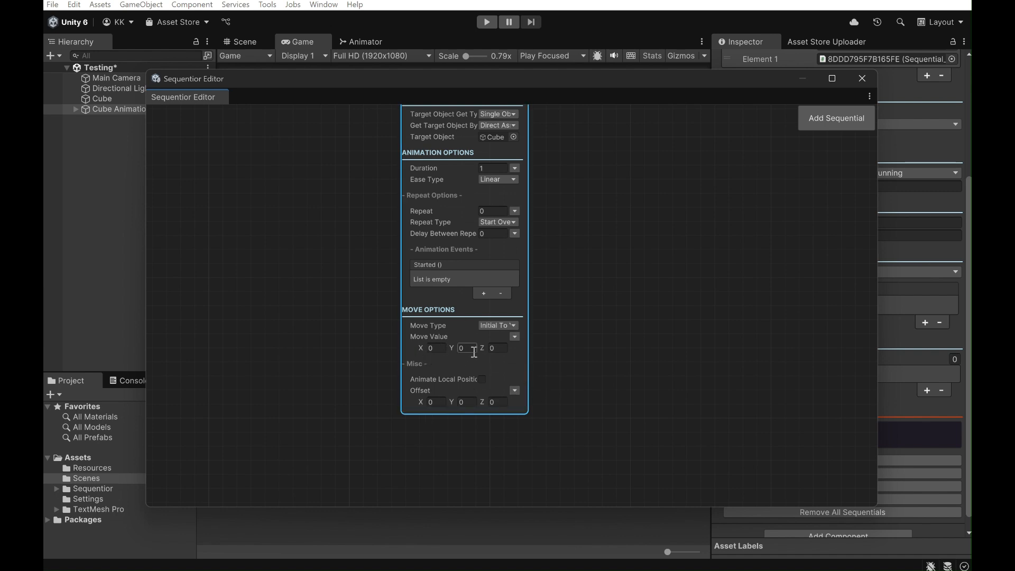
left_click(497, 349)
type("20")
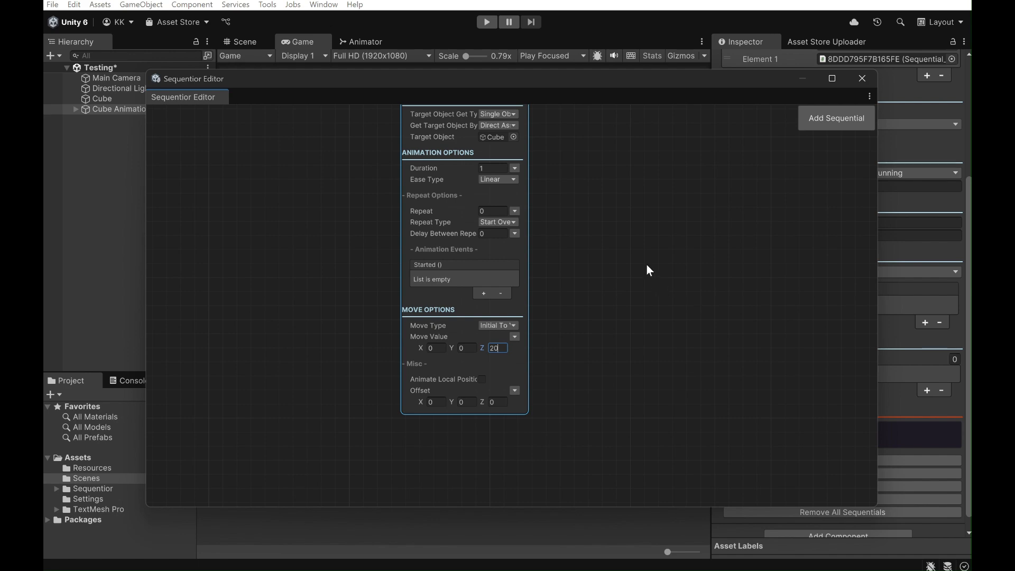
middle_click_drag(619, 242, 628, 333)
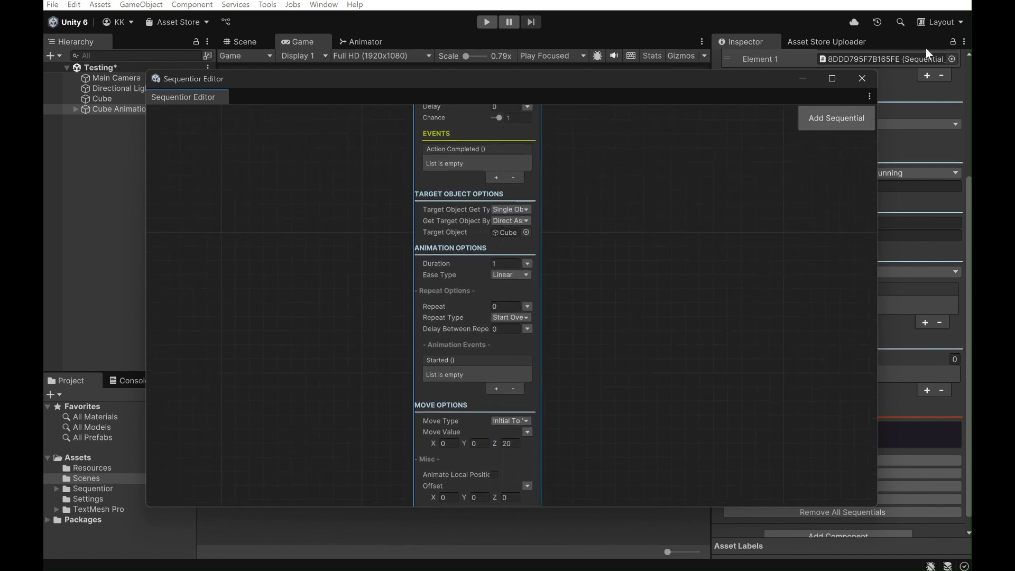
Close the Sequentior Editor and run the scene in Play mode to test the cube's movement, then stop it
left_click(858, 74)
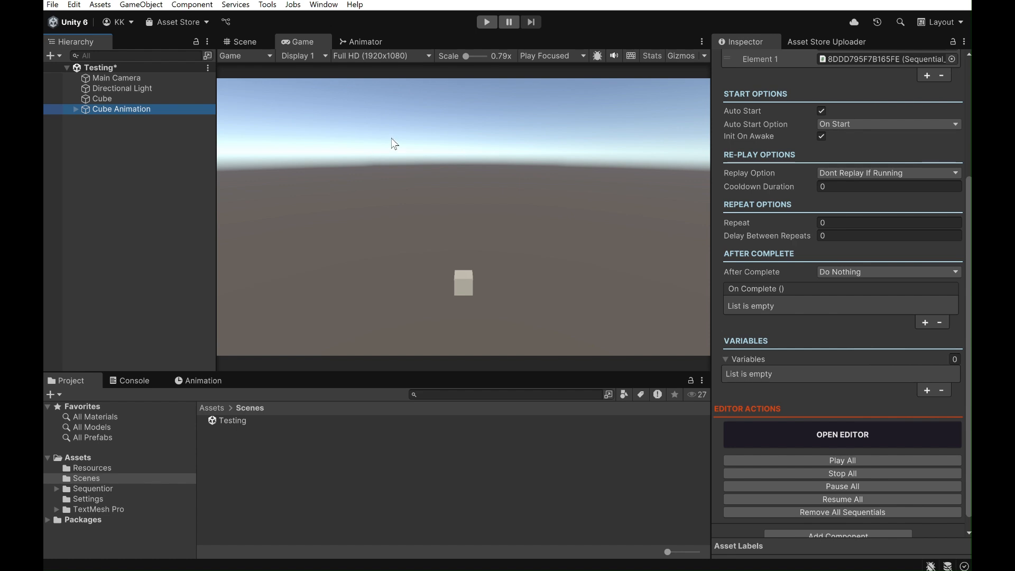
left_click(487, 22)
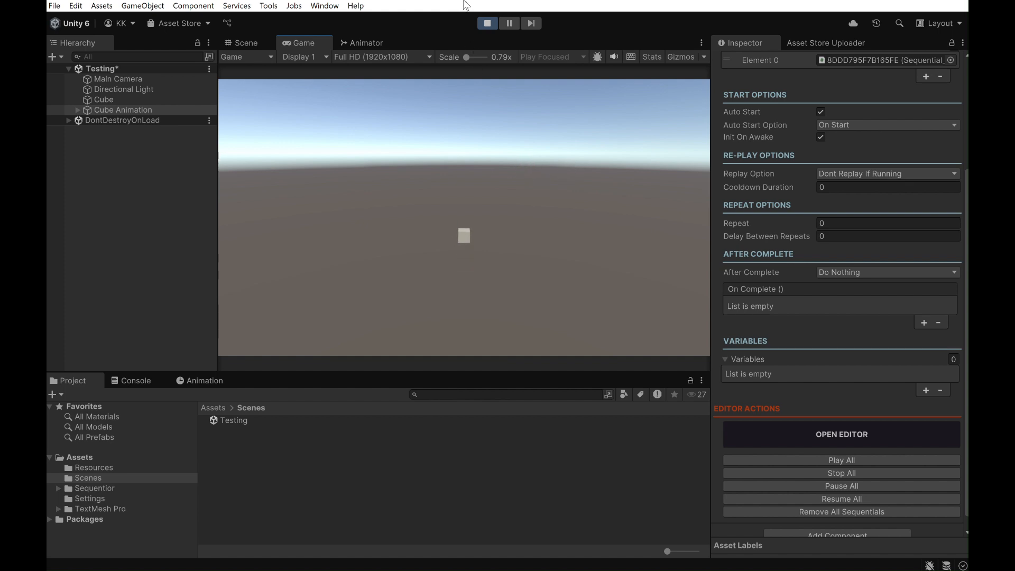
key("ctrl+p")
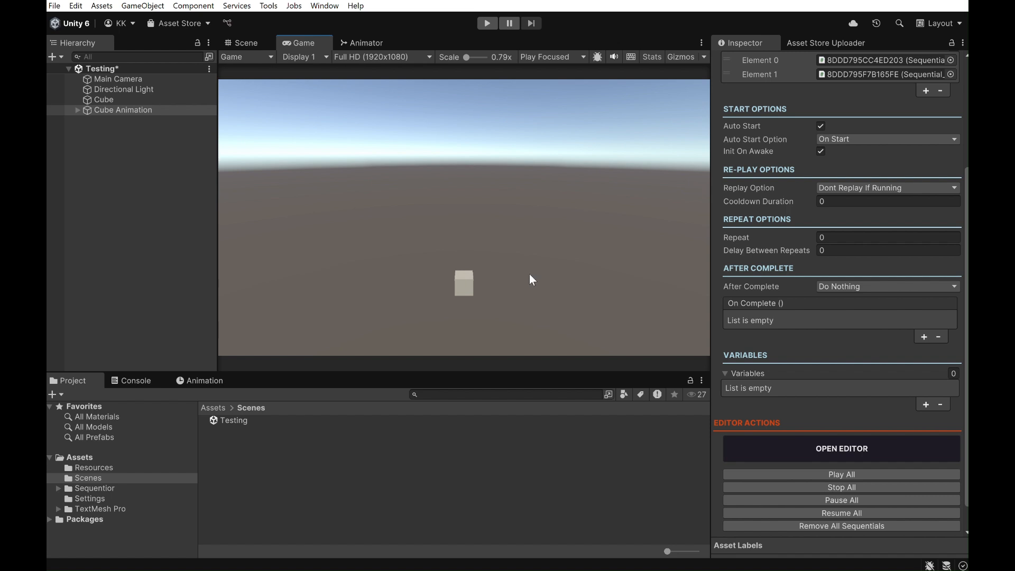
Reopen the Cube Animation graph and set the Move Transform node's Duration to 0.5 and Ease Type to In Out Sine
left_click(132, 110)
left_click(852, 451)
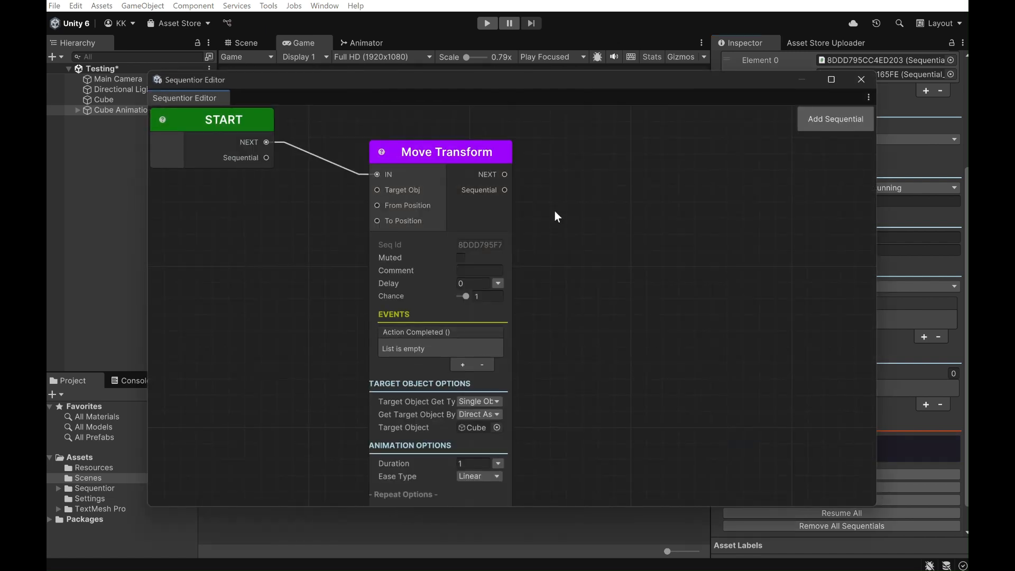
middle_click_drag(586, 346, 600, 160)
middle_click_drag(582, 323, 587, 259)
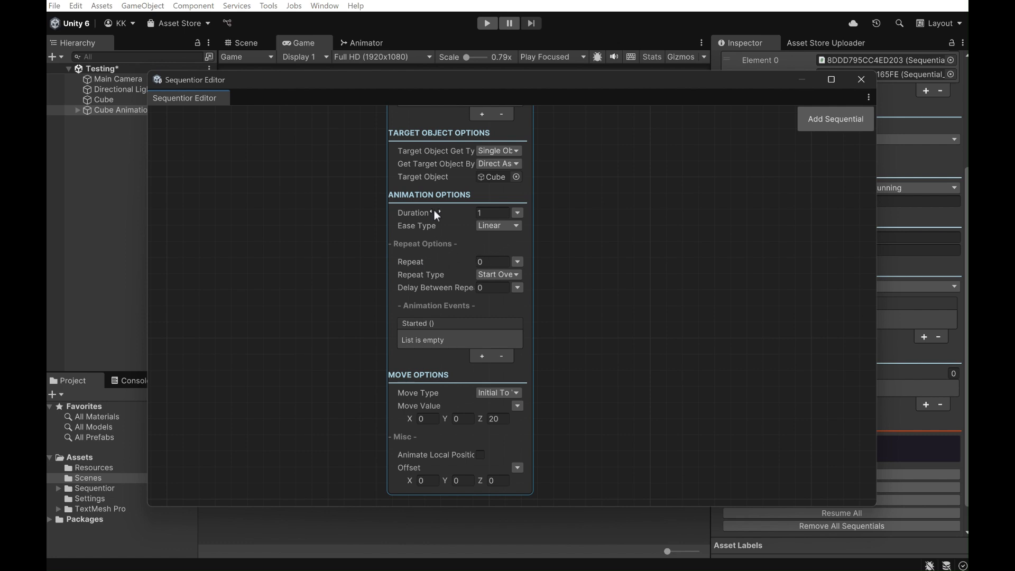
left_click(497, 213)
type(".5")
left_click(574, 233)
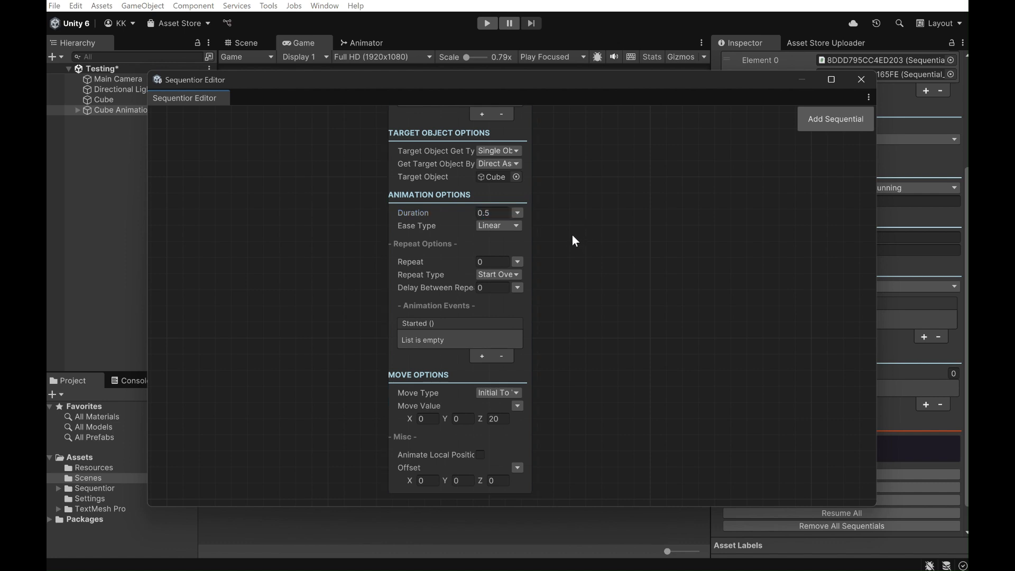
left_click(478, 228)
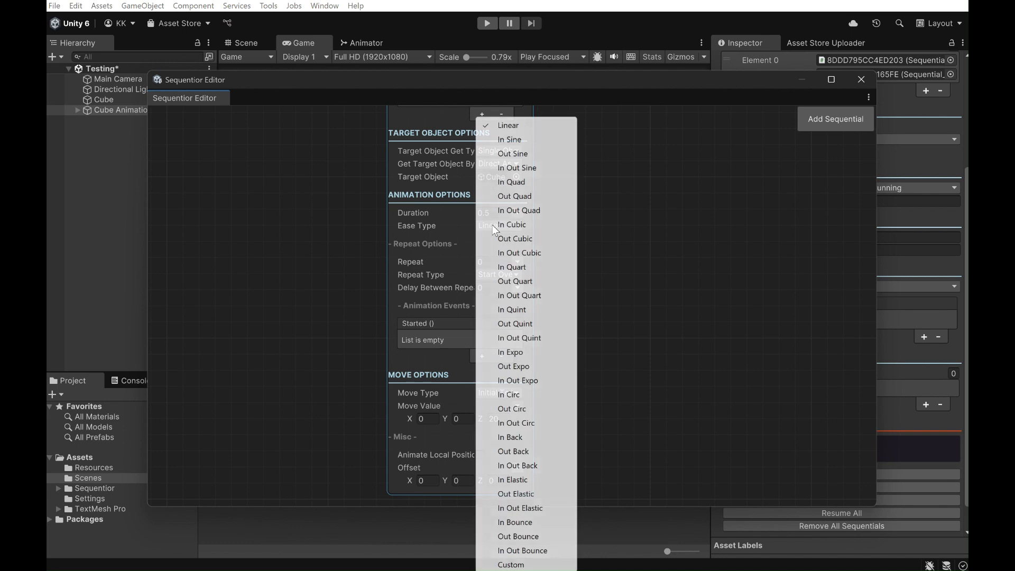
left_click(517, 168)
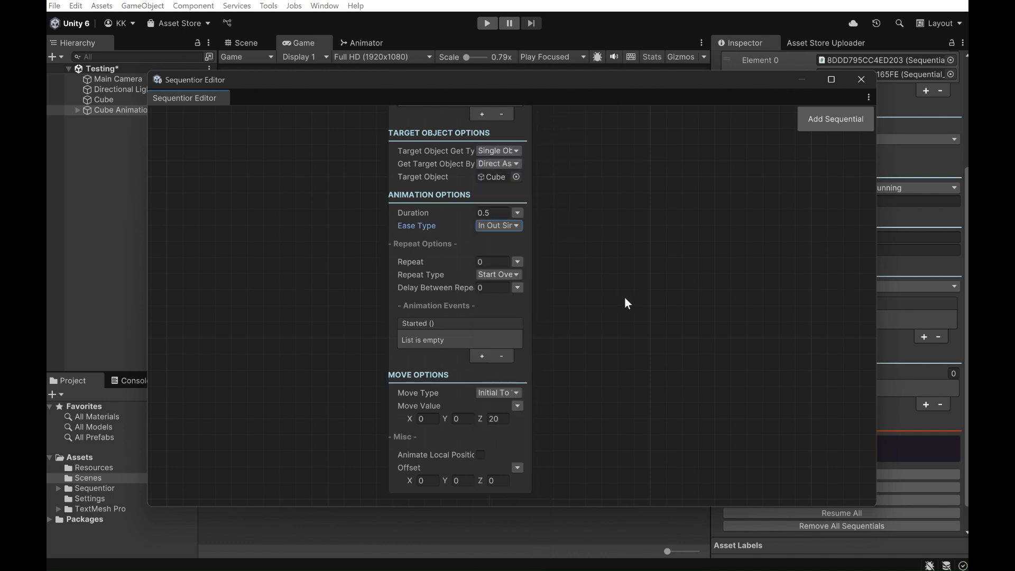
Set the Move Transform node's Repeat to -1 and its Repeat Type to Ping Pong
left_click(496, 261)
type("-1")
left_click(500, 275)
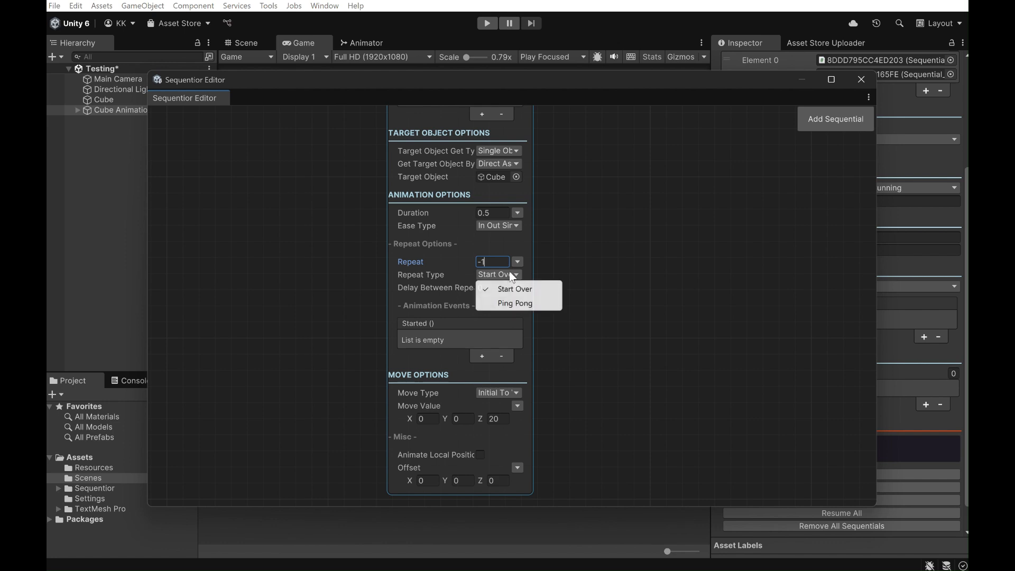
left_click(526, 305)
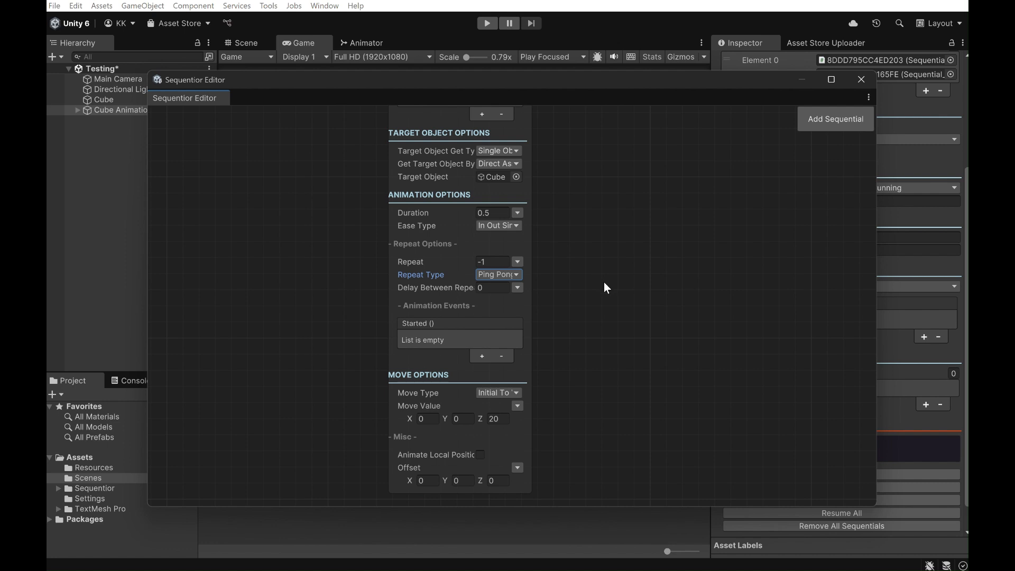
Close the graph window, play the scene to check the repeating cube movement, and exit Play mode
left_click(863, 80)
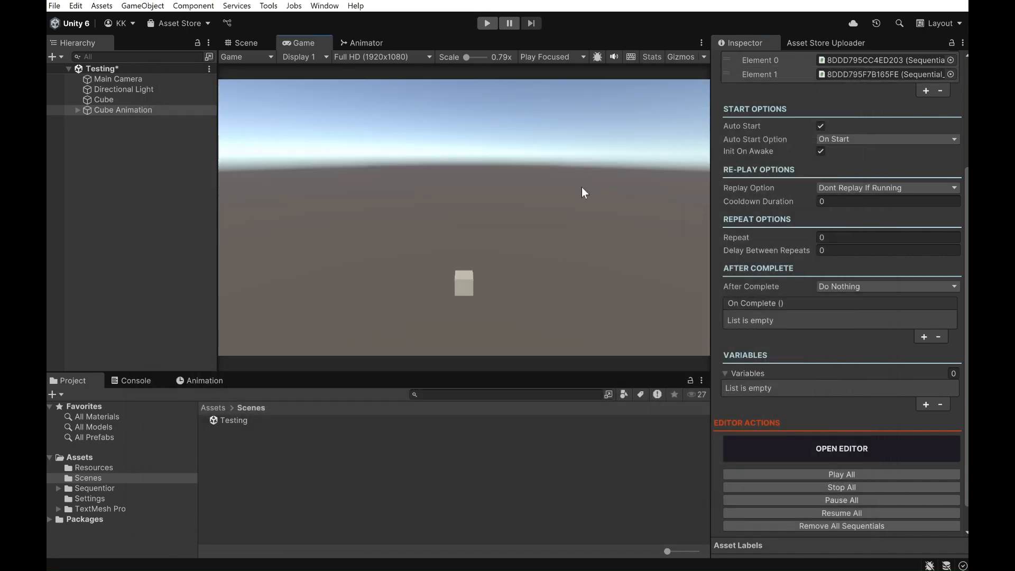
key("ctrl+p")
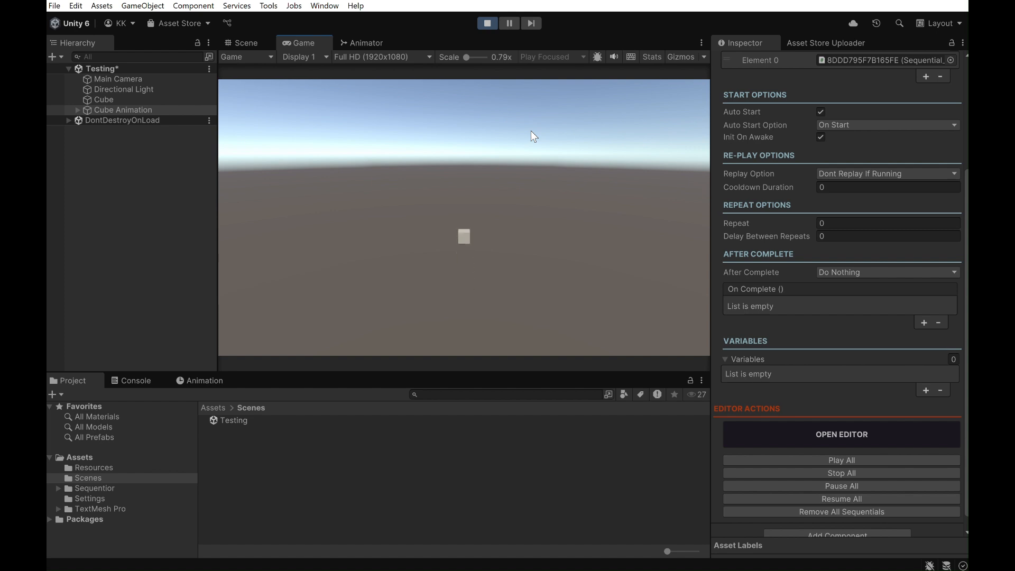
key("ctrl+p")
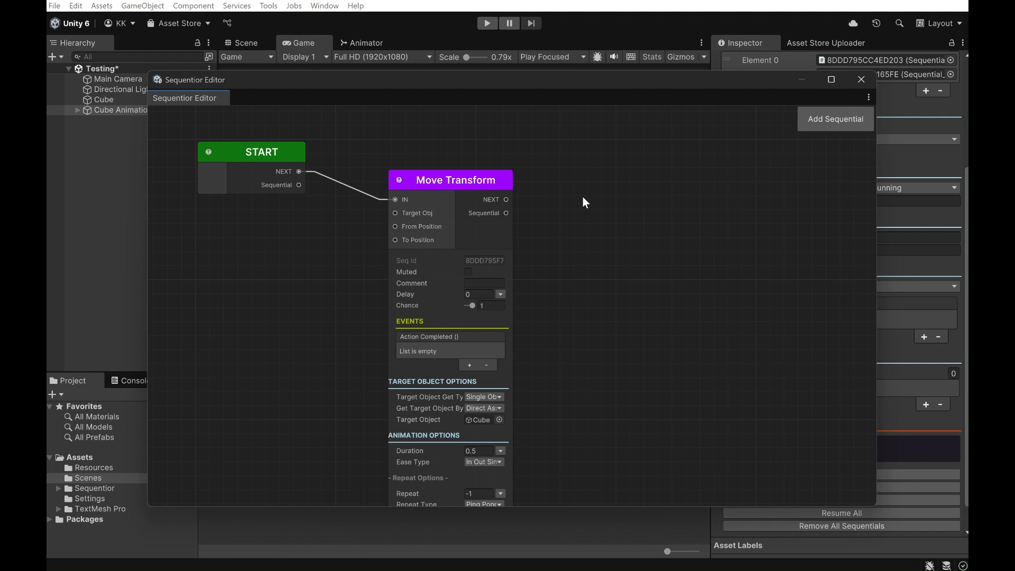
Search for "rota" to add a Rotate node, and connect the Move Transform node's NEXT output to its IN port
left_click_drag(709, 79, 696, 75)
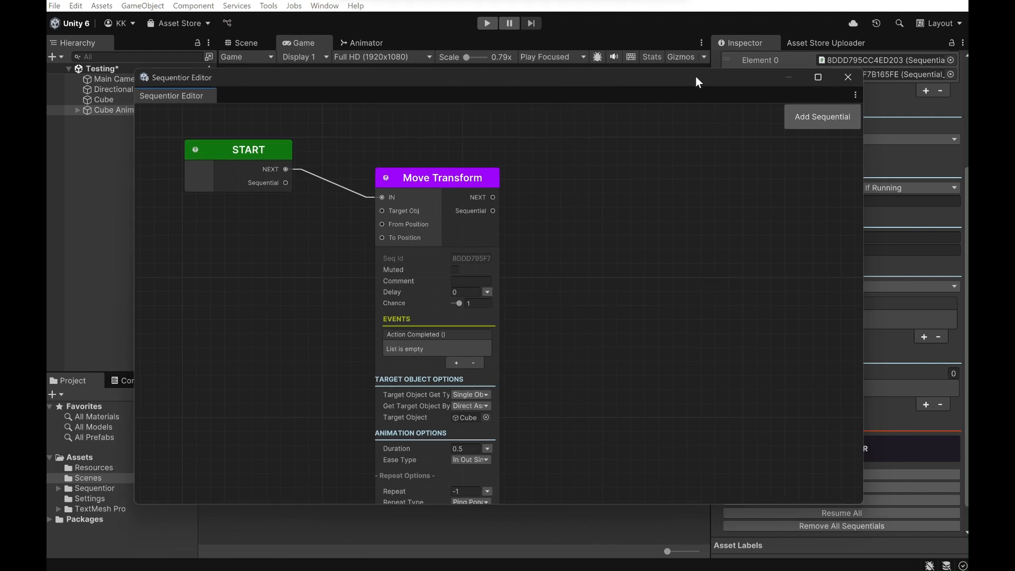
middle_click_drag(580, 243, 539, 248)
right_click(544, 191)
left_click(584, 200)
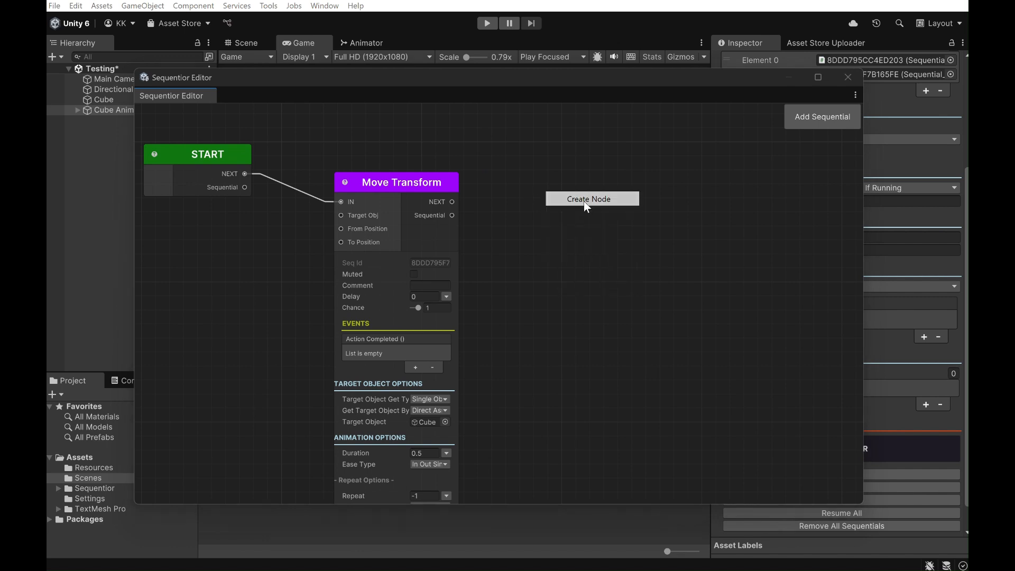
type("rota")
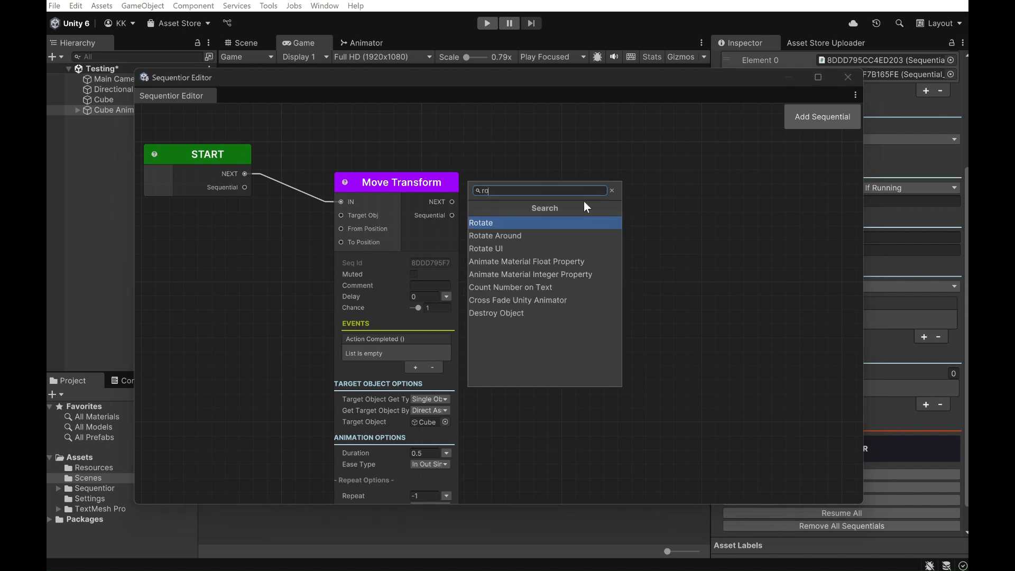
left_click(512, 222)
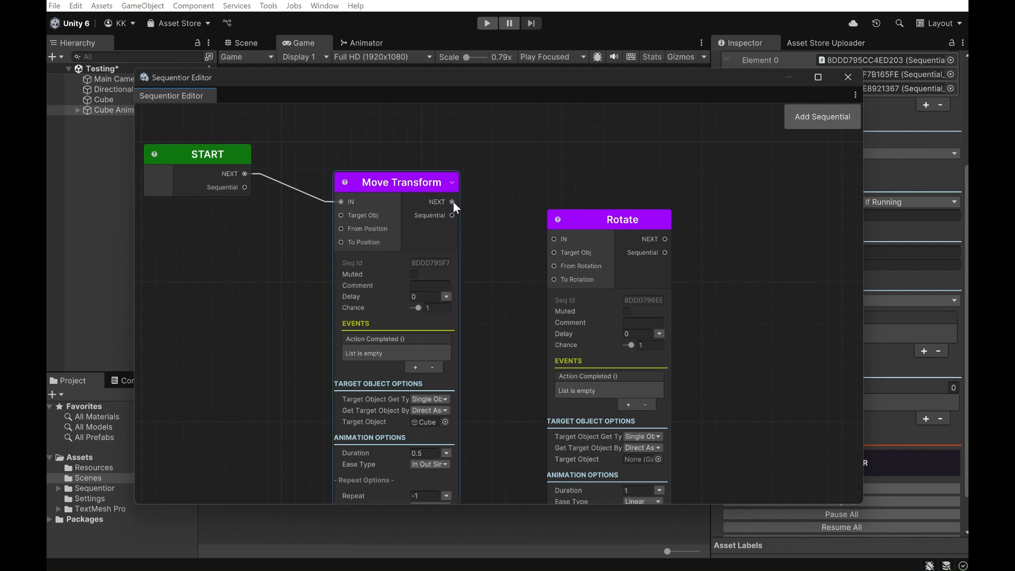
left_click_drag(452, 202, 554, 240)
Assign Cube as the Rotate node's Target Object and set its Duration to 0.4
middle_click_drag(802, 380, 758, 229)
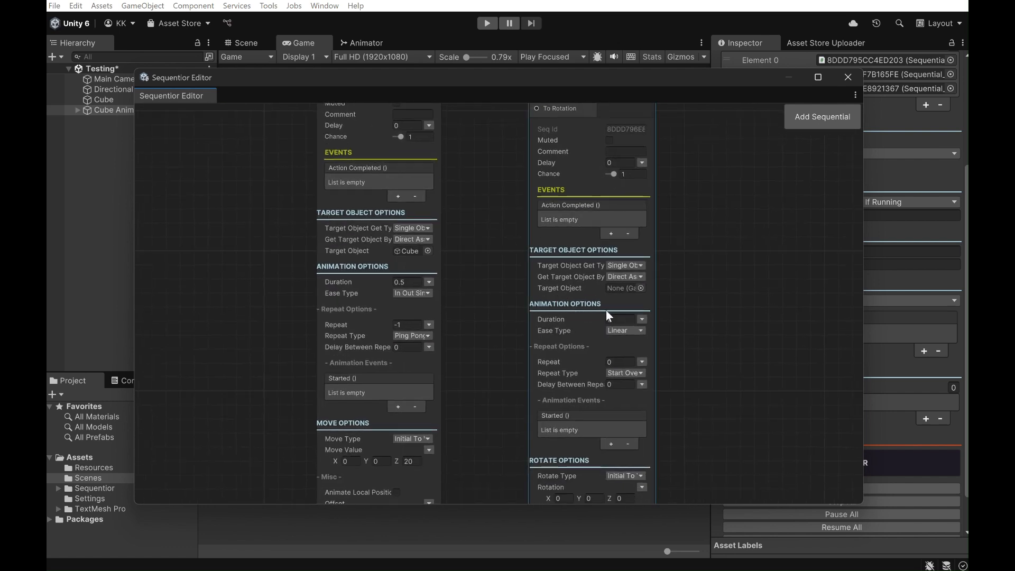
left_click_drag(107, 100, 623, 286)
left_click(616, 319)
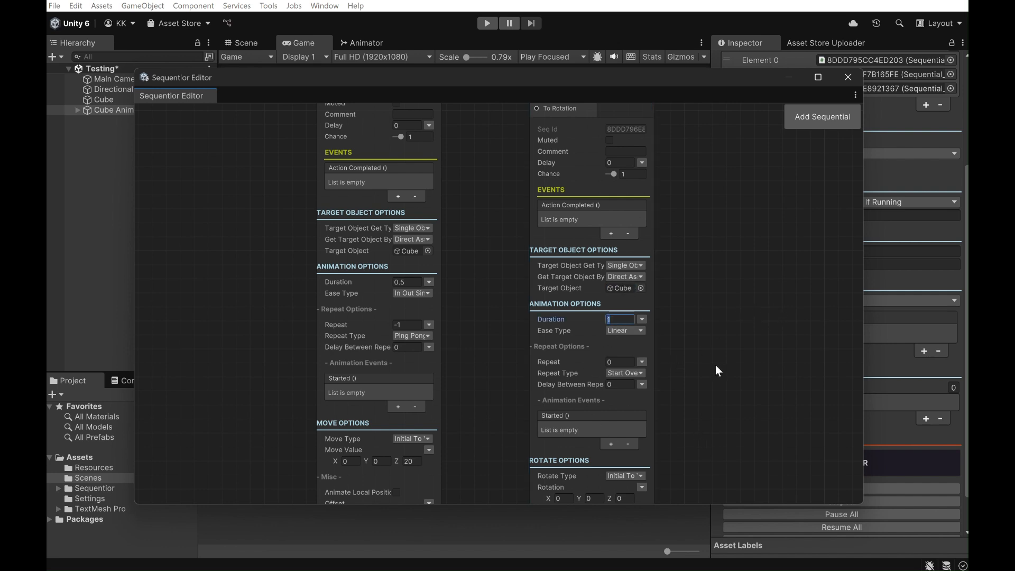
type(".4")
Set the Y component of the Rotate node's Rotation to 180
middle_click_drag(712, 396, 703, 291)
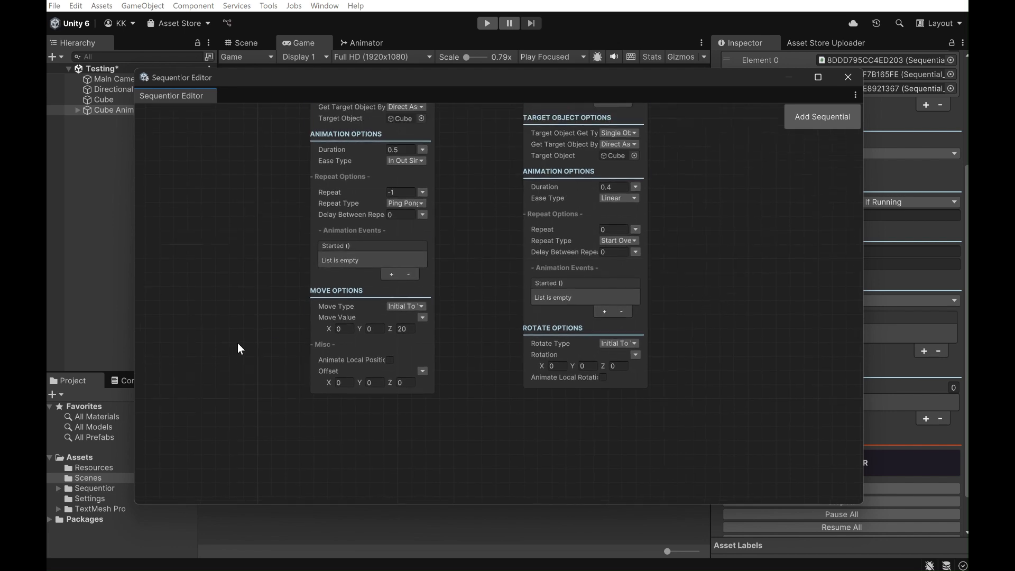
middle_click_drag(382, 296, 355, 284)
left_click(559, 356)
type("1")
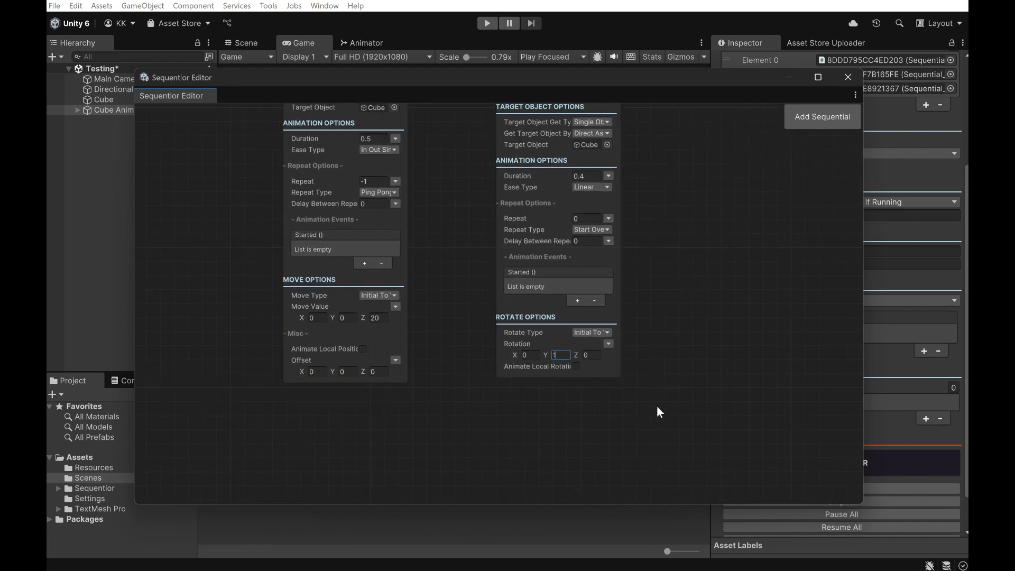
type("80")
key("Return")
Close the Sequentior Editor and play the scene twice to test the combined move and rotate animation, stopping each run
left_click(849, 78)
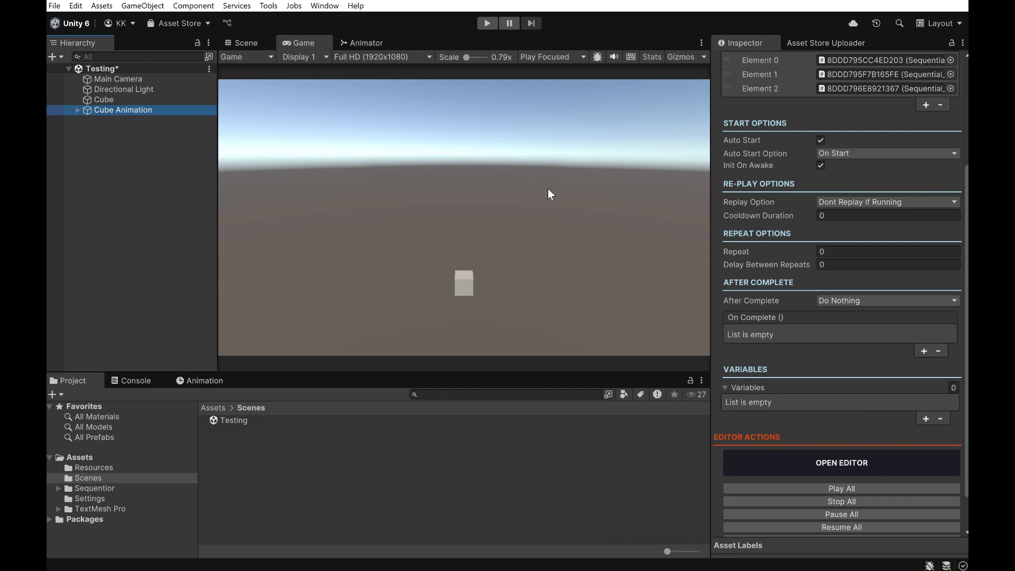
key("ctrl+p")
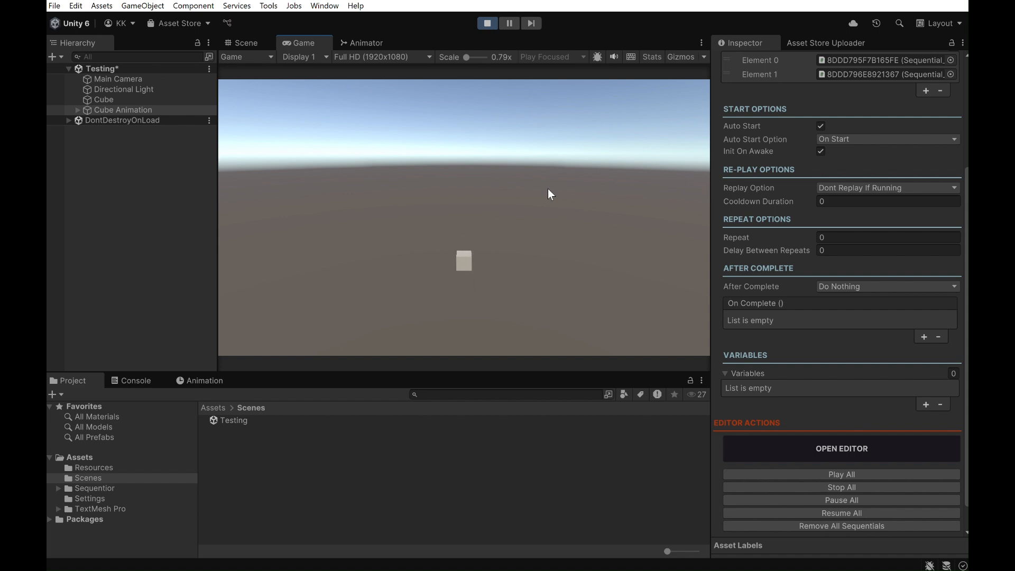
key("ctrl+p")
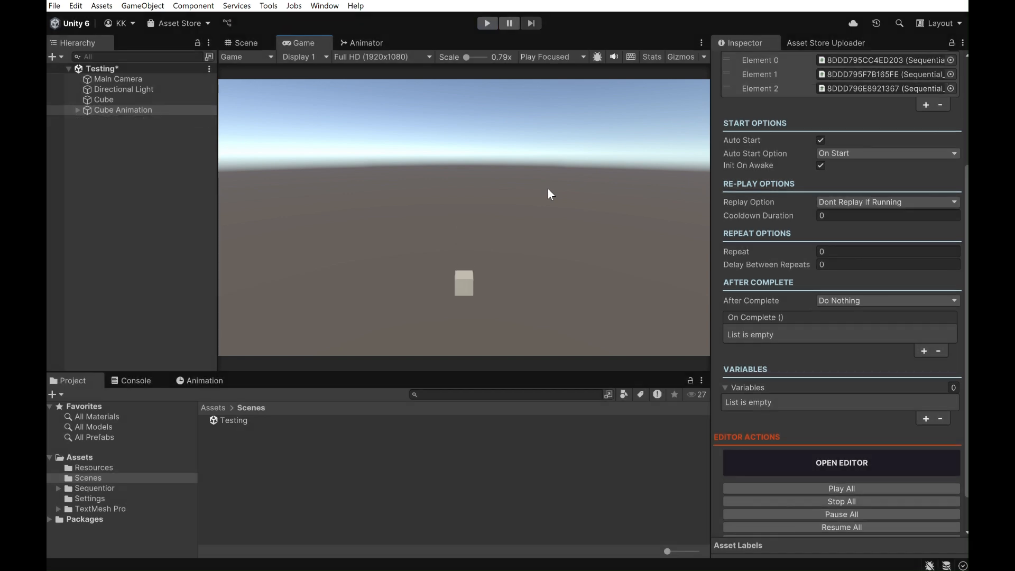
key("ctrl+p")
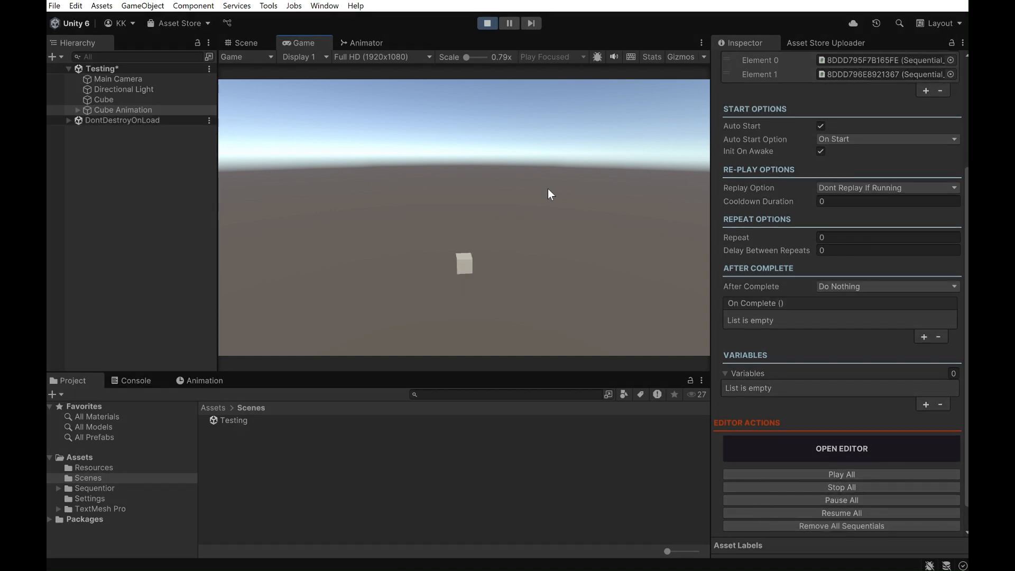
key("ctrl+p")
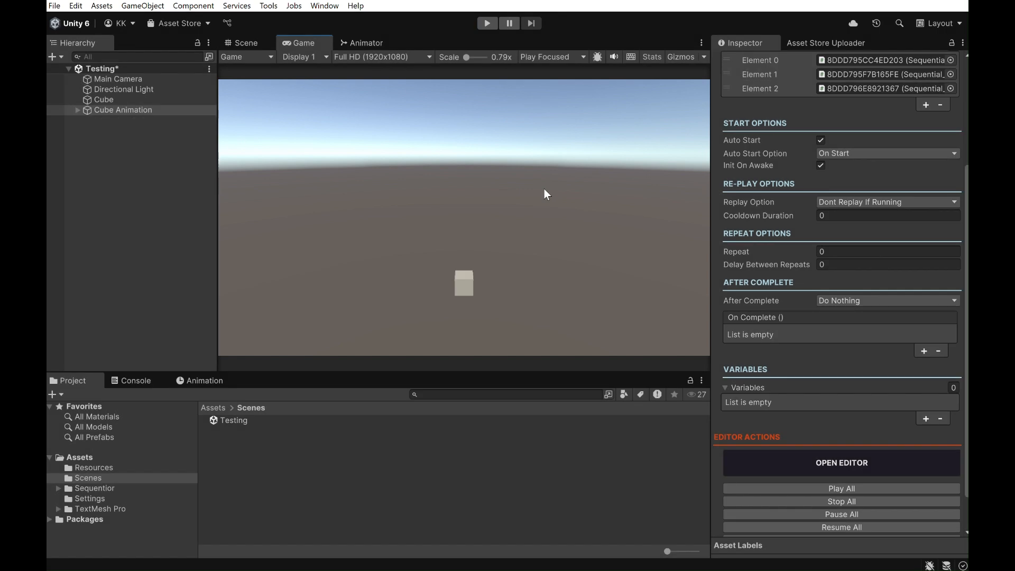
Reopen the Sequentior Editor and examine the connection and option settings of the Move Transform and Rotate nodes
left_click(858, 460)
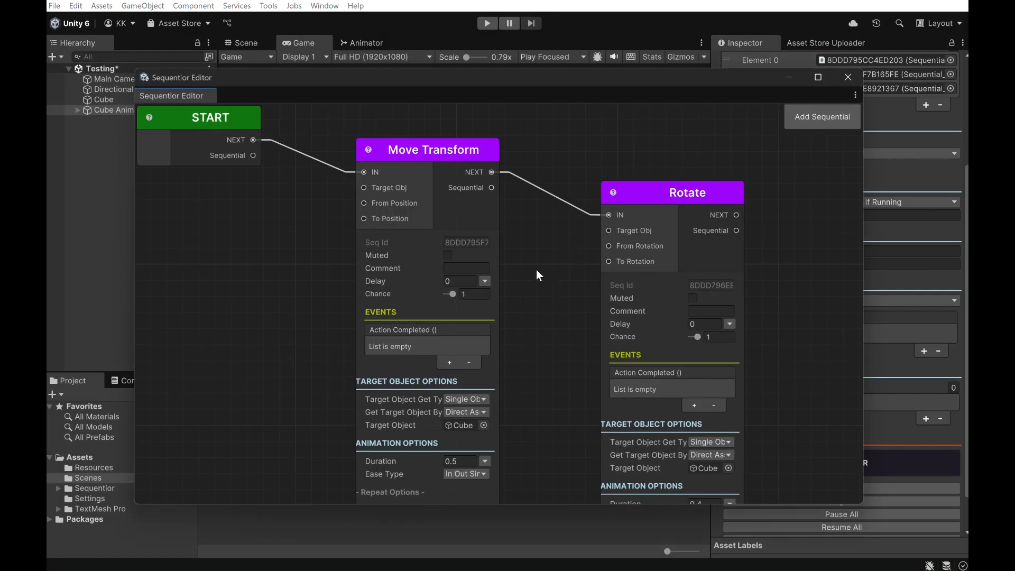
scroll(536, 268, "down", 1)
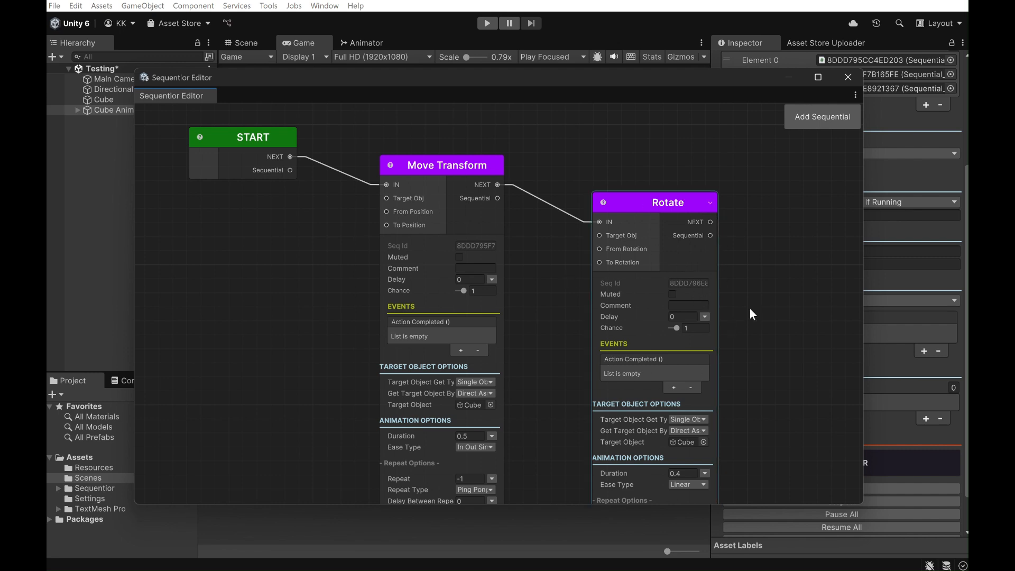
middle_click_drag(766, 359, 748, 306)
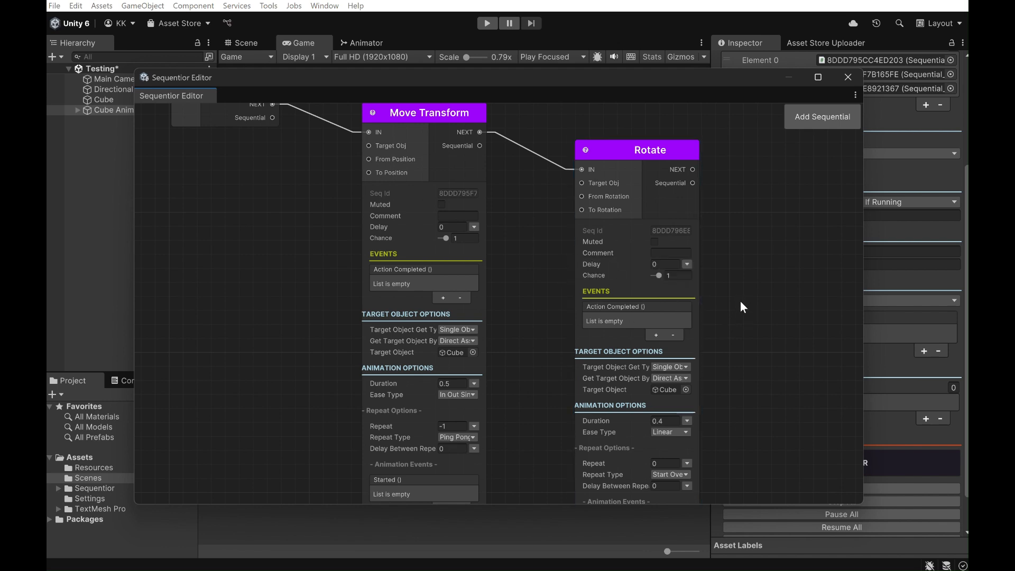
scroll(742, 268, "up", 2)
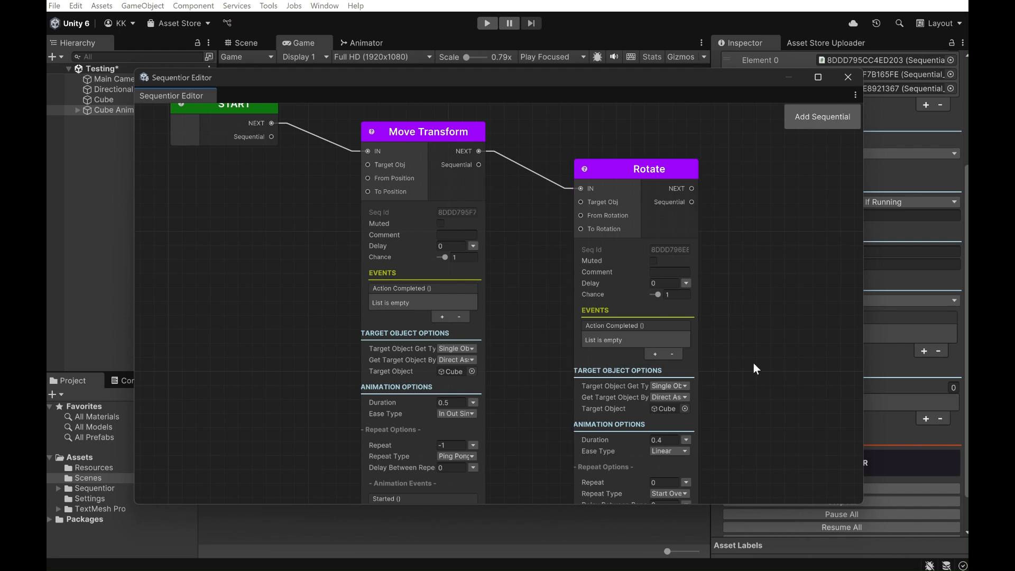
middle_click_drag(755, 363, 741, 266)
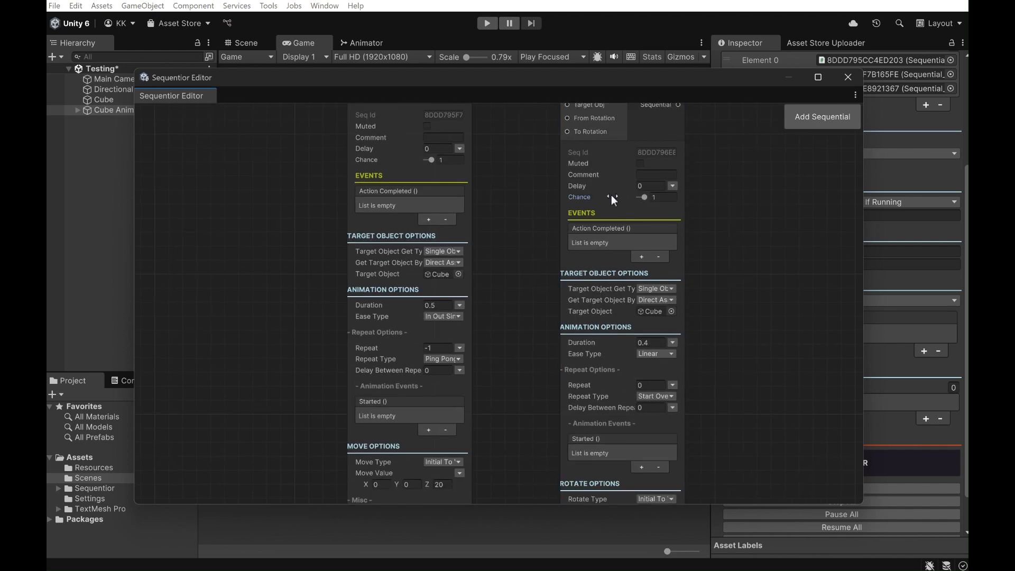
middle_click_drag(595, 192, 594, 215)
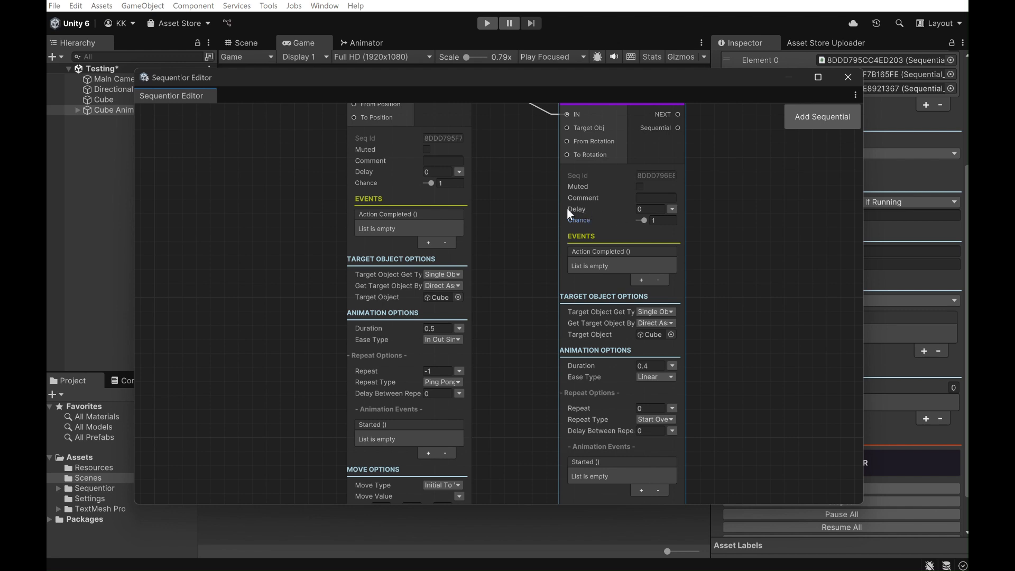
Set the Move Transform node's Repeat to 1 and the Rotate node's Delay to 1
middle_click_drag(817, 388, 804, 367)
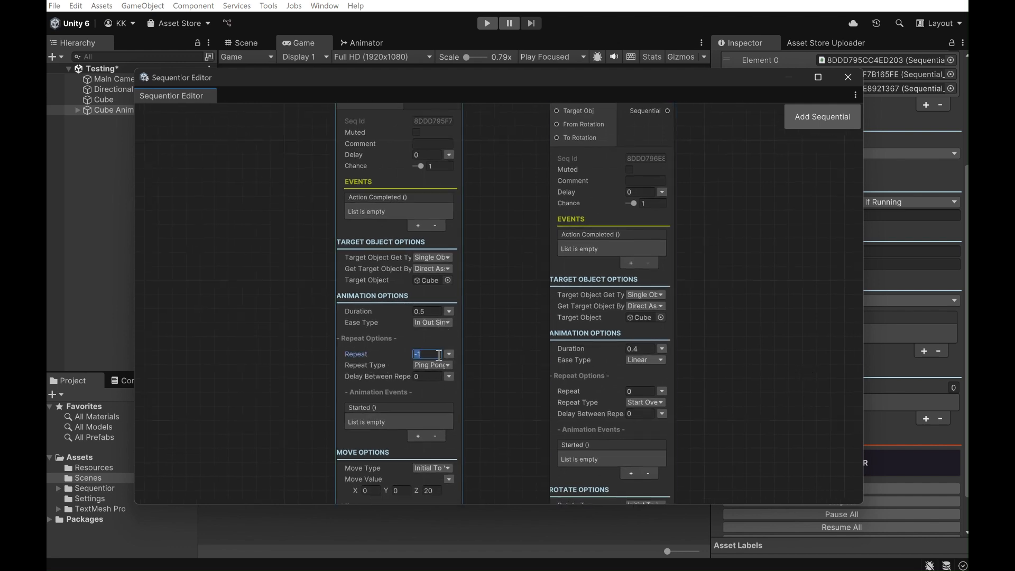
type("1")
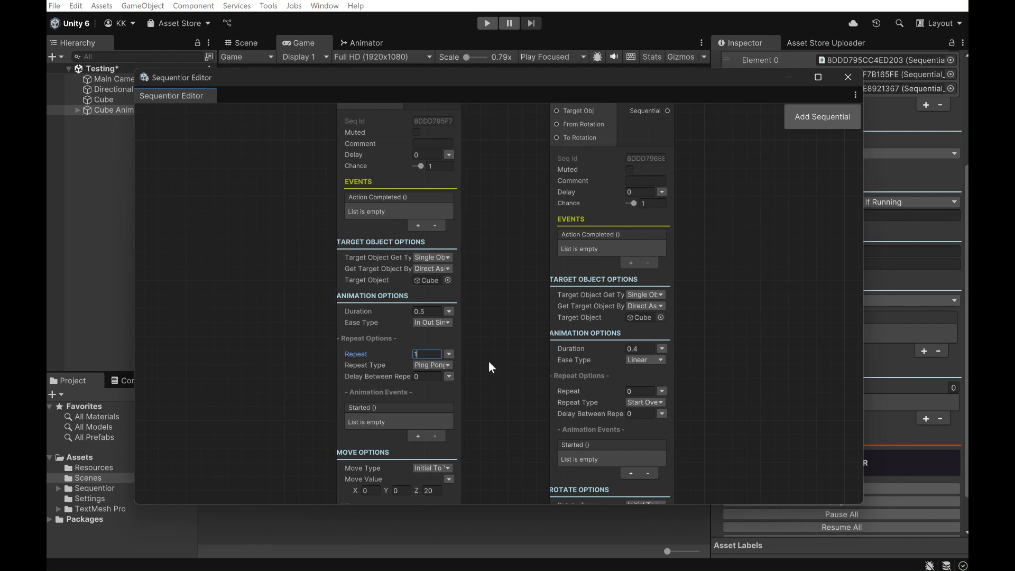
middle_click_drag(744, 288, 718, 345)
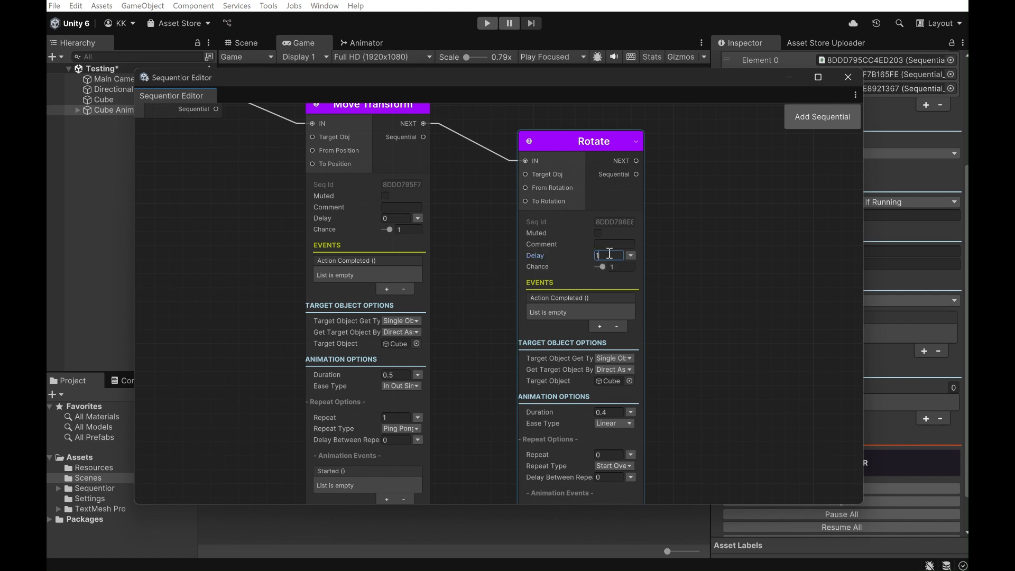
type("1")
key("Return")
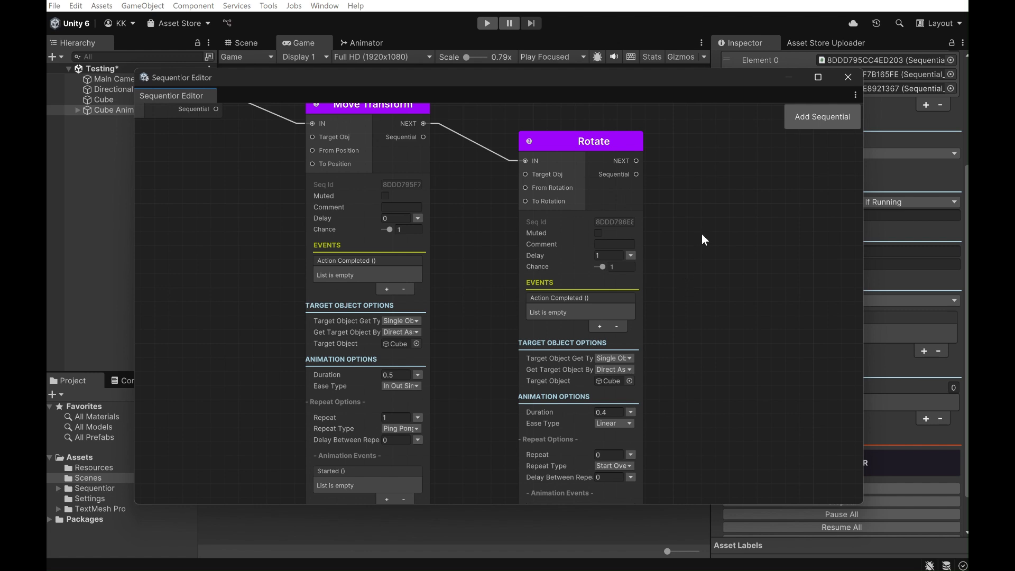
Set the Rotate node's Ease Type to Out Back
middle_click_drag(678, 216, 680, 235)
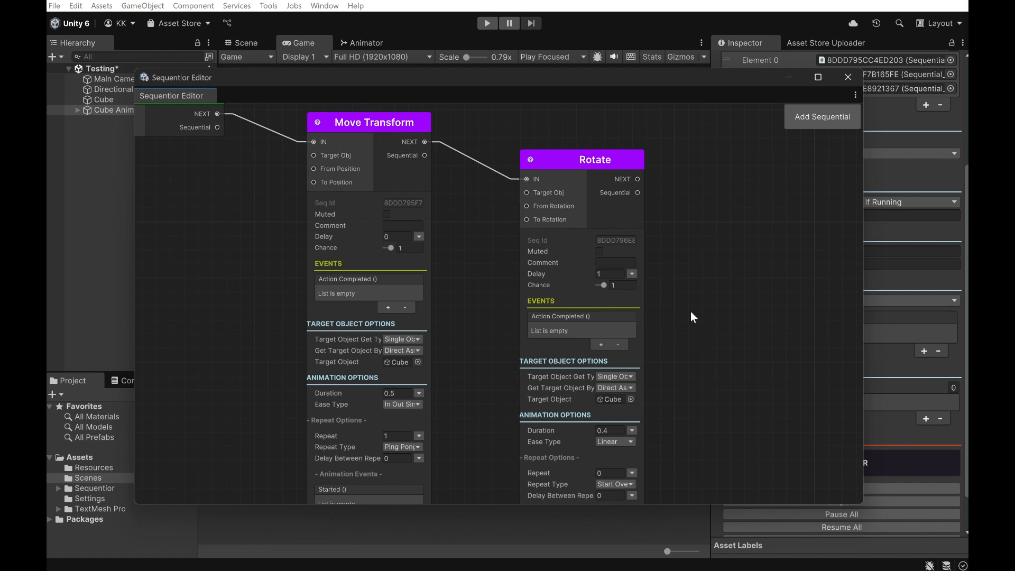
scroll(691, 312, "down", 4)
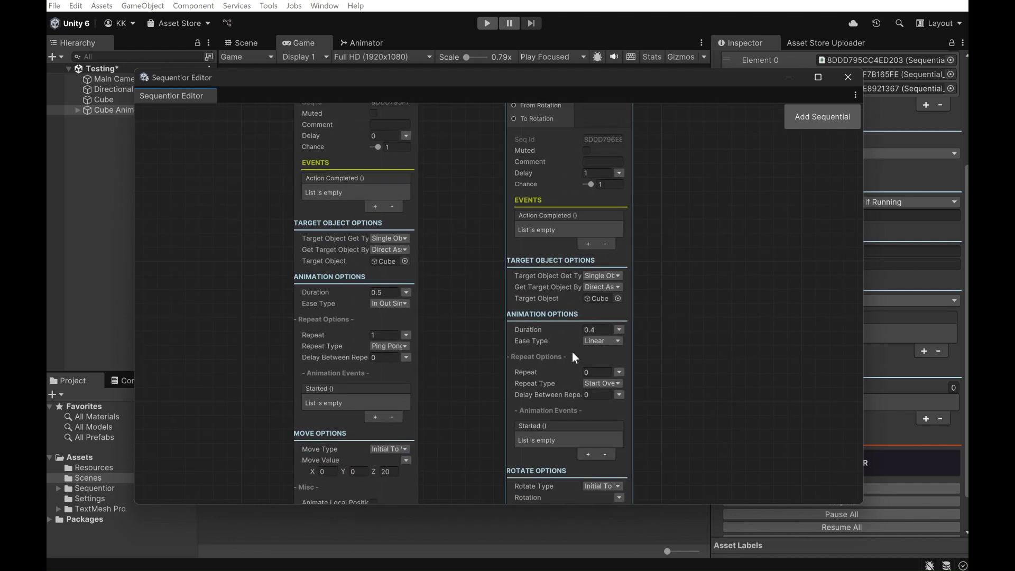
left_click(609, 341)
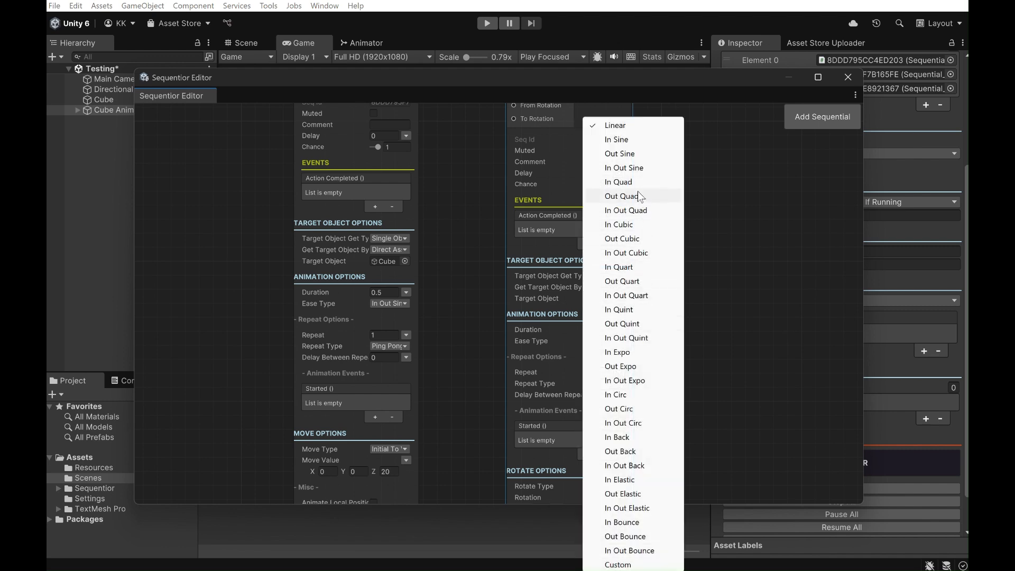
left_click(634, 451)
middle_click_drag(695, 356, 677, 319)
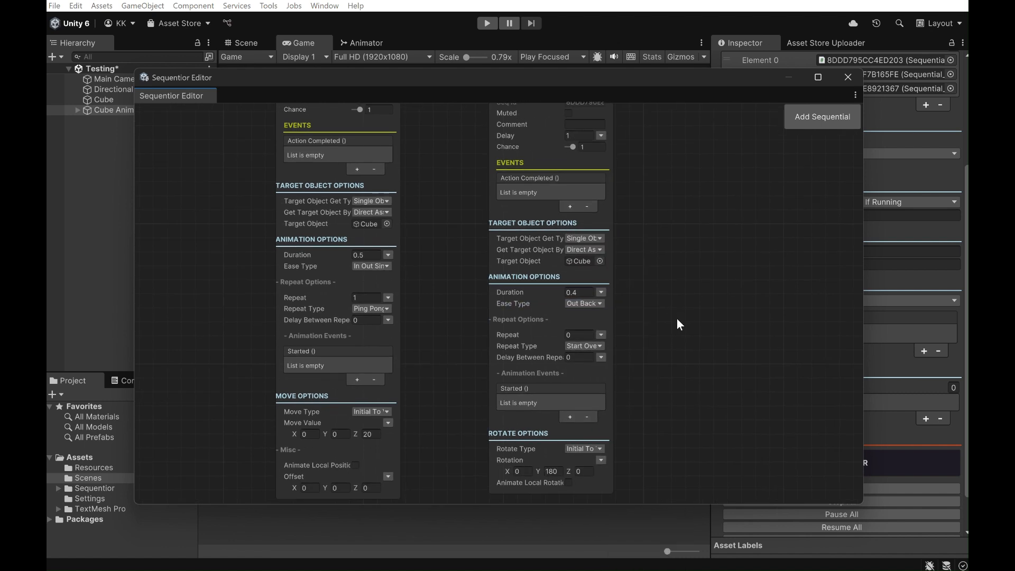
Close the Sequentior Editor and play the scene twice to test the delayed rotation after the move, stopping each run
left_click(856, 77)
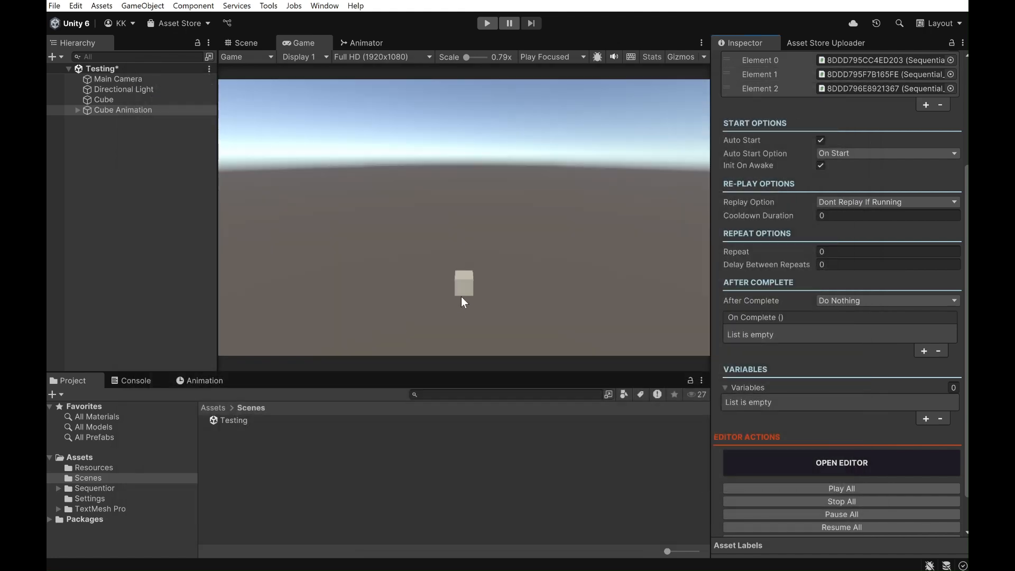
key("ctrl+p")
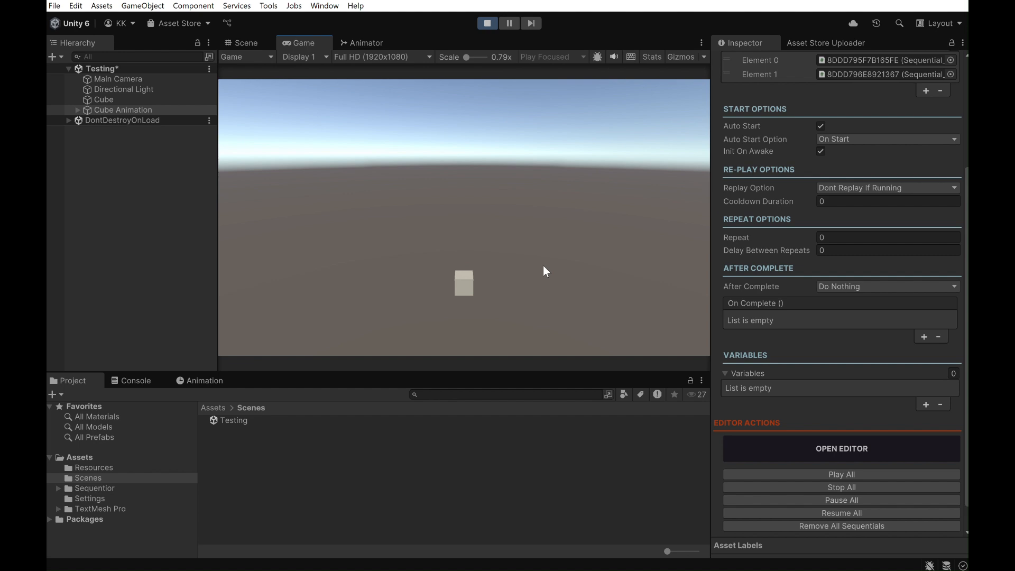
key("ctrl+p")
key("ctrl+p")
key("ctrl+p")
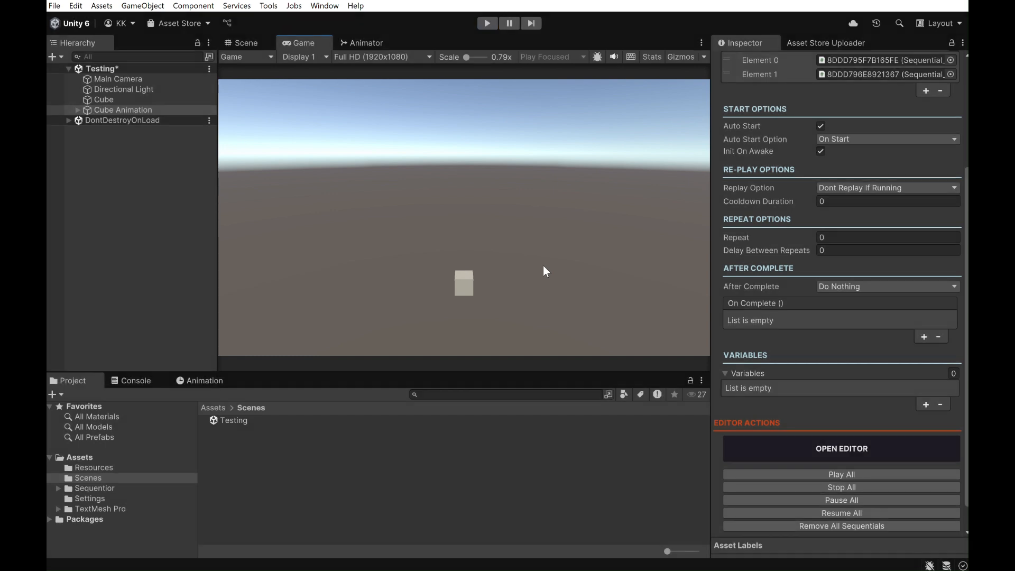
key("ctrl+p")
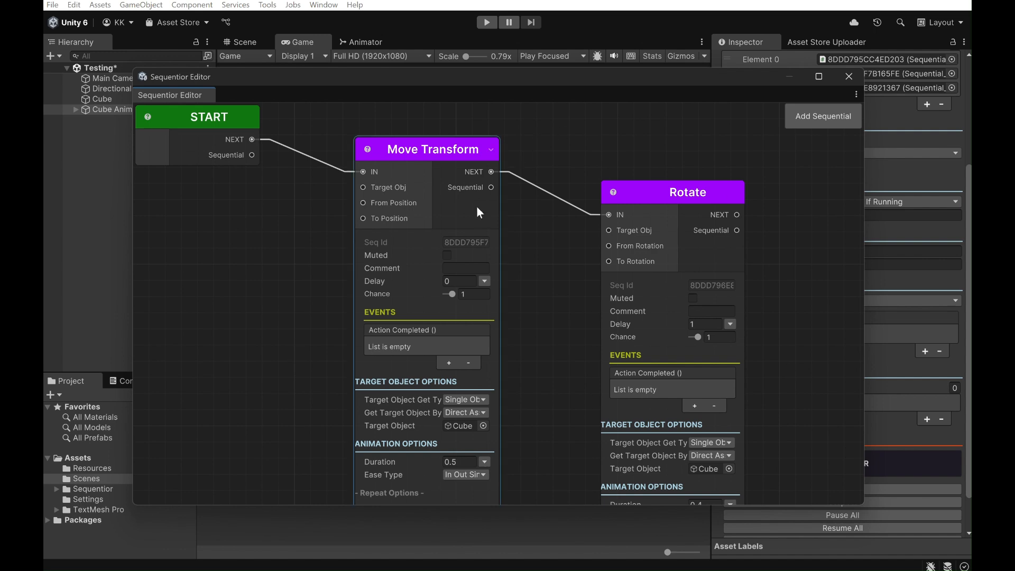
Reopen the Sequentior Editor and review how the repeat and delay settings of the Move Transform and Rotate nodes relate
scroll(502, 238, "down", 1)
middle_click_drag(538, 312, 494, 271)
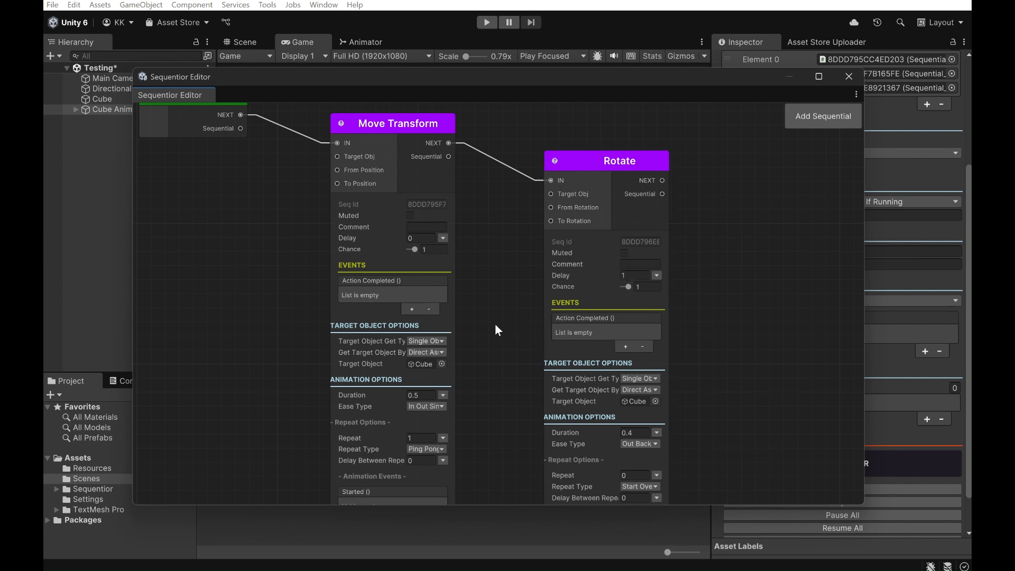
middle_click_drag(477, 376, 515, 316)
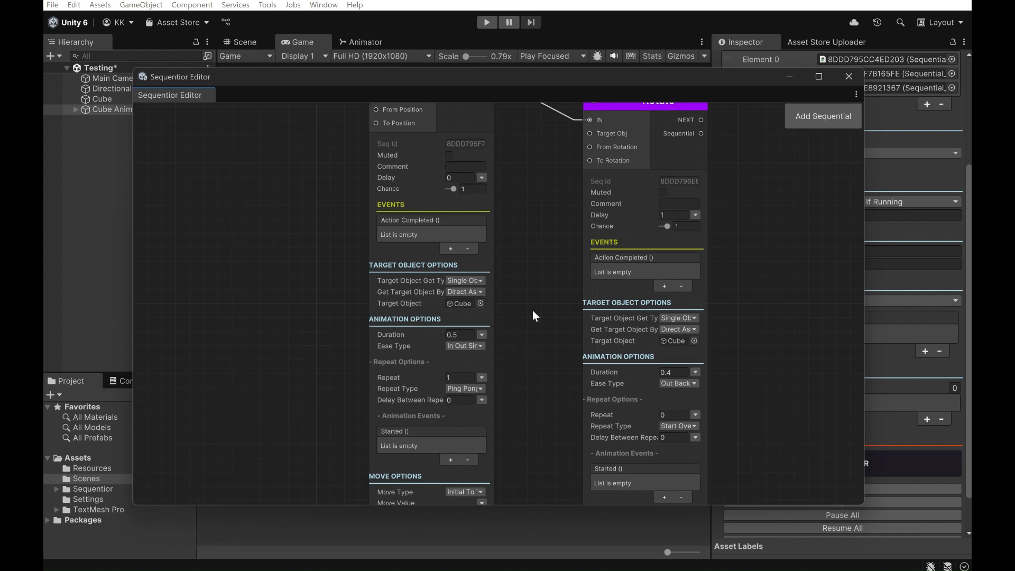
middle_click_drag(537, 245, 538, 310)
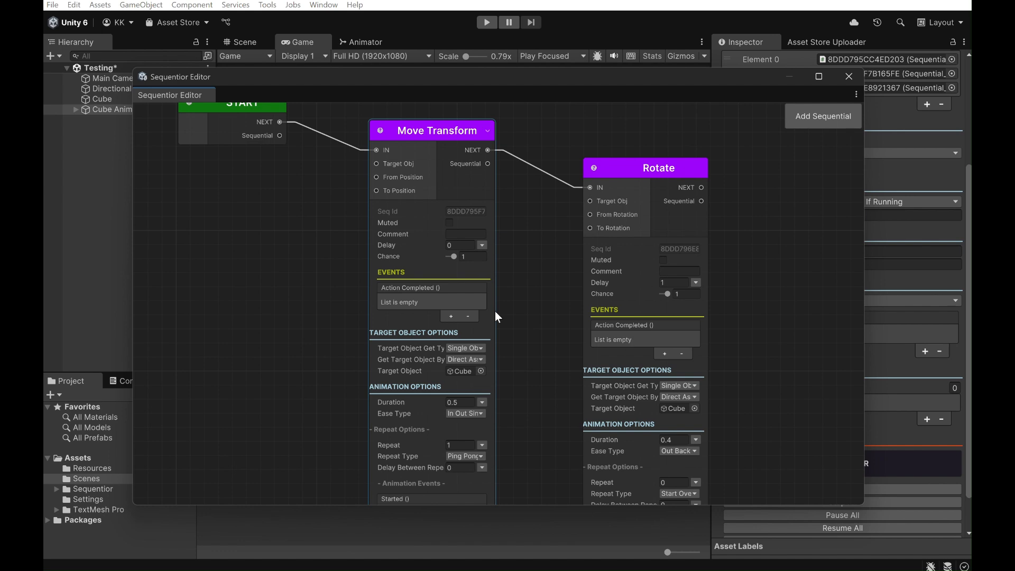
middle_click_drag(521, 368, 527, 318)
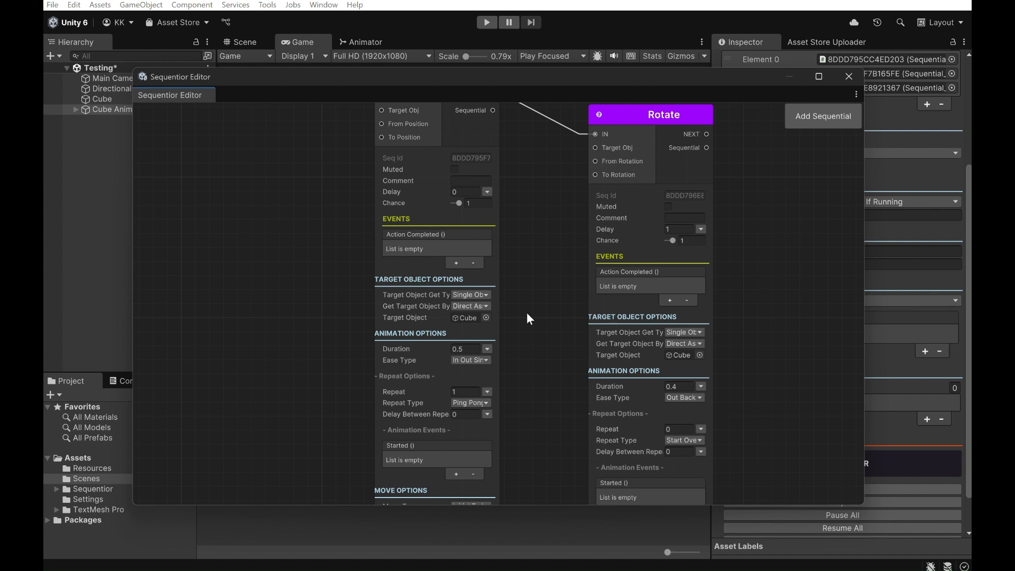
middle_click_drag(811, 267, 779, 274)
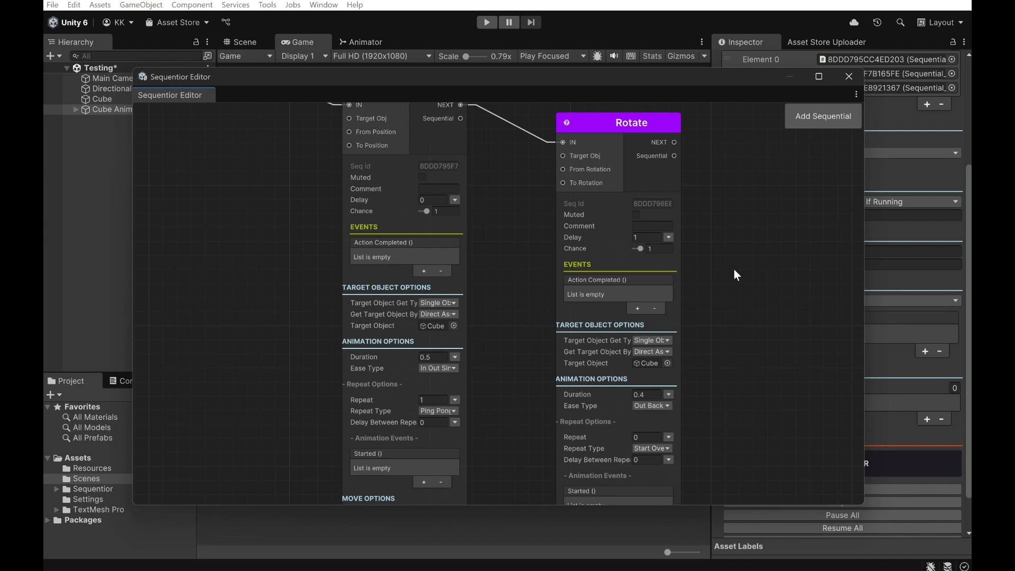
scroll(734, 269, "down", 1)
middle_click_drag(734, 270, 624, 301)
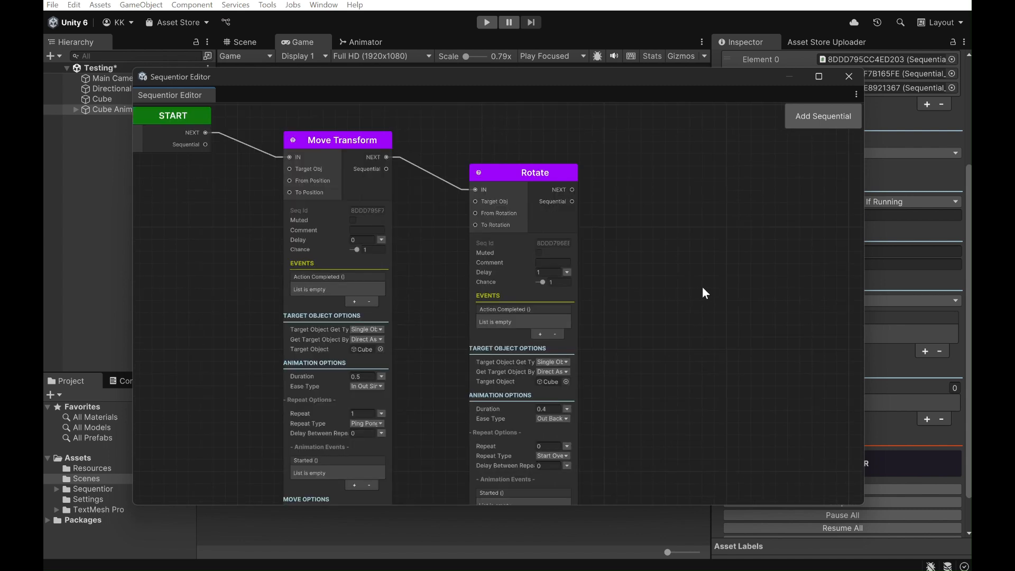
Create a Wait node in the empty graph area beside the Rotate node
middle_click_drag(628, 258, 611, 252)
right_click(635, 189)
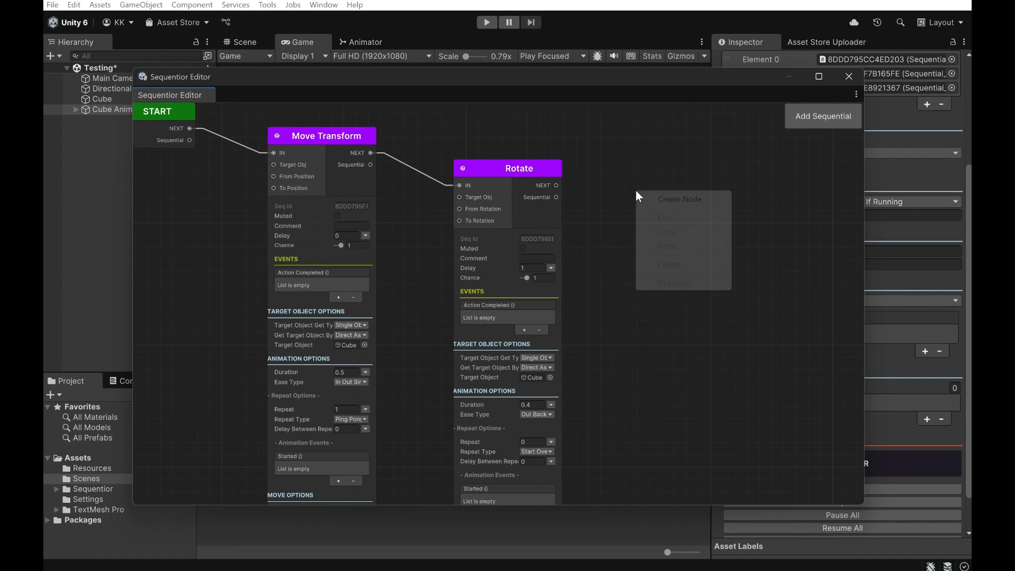
left_click(693, 199)
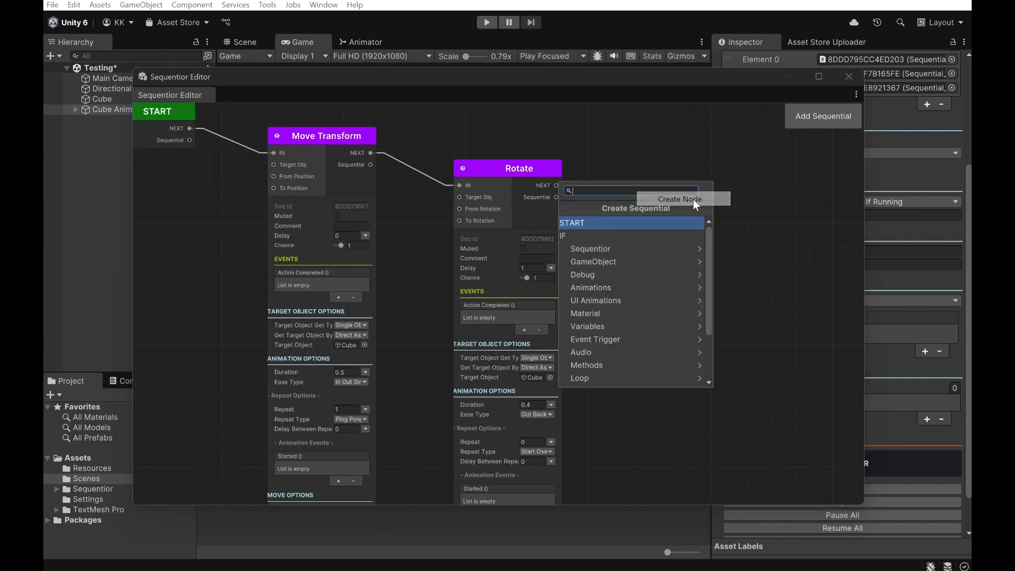
type("wait")
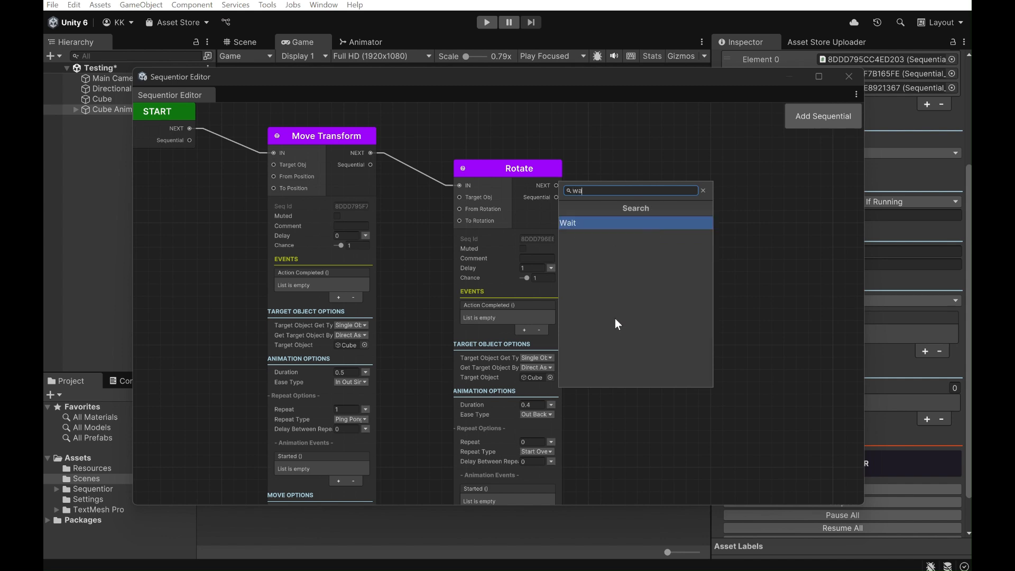
key("Return")
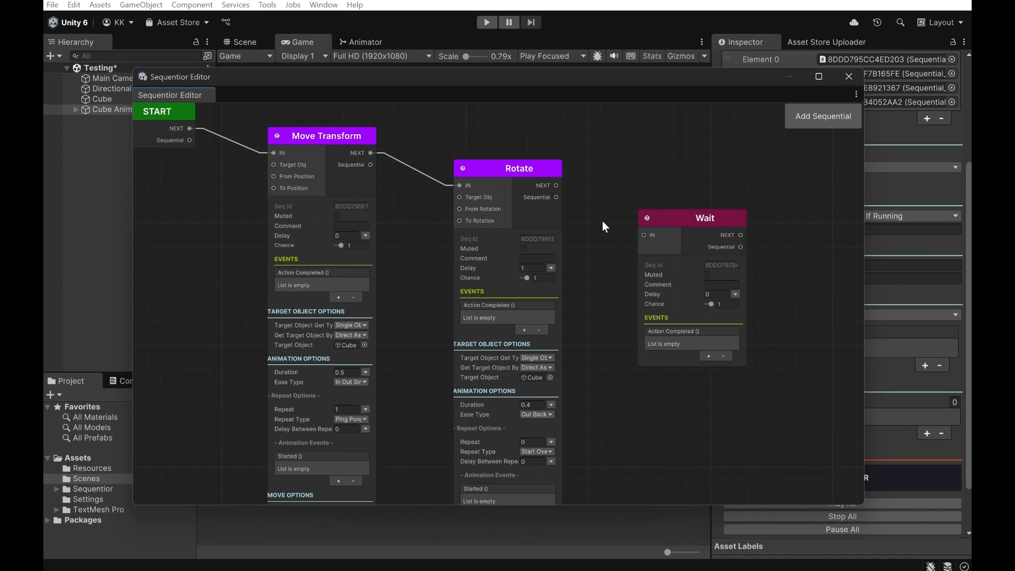
Move the Rotate node down, place the Wait node after Move Transform, and connect Move Transform's NEXT to Wait's IN
left_click_drag(509, 173, 518, 256)
left_click_drag(711, 235, 510, 177)
left_click_drag(370, 223, 443, 178)
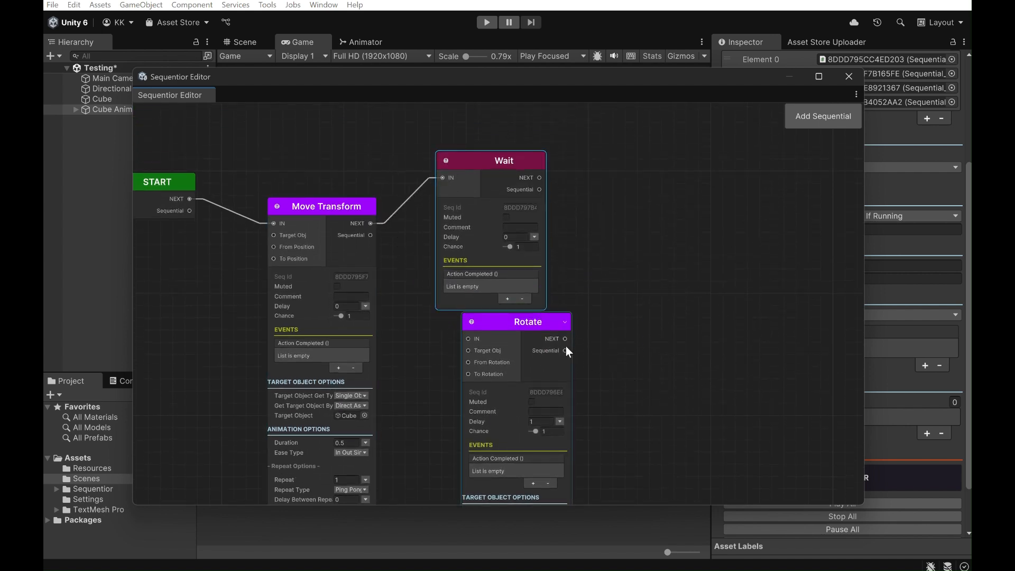
Connect the Wait node's NEXT to the Rotate node's IN and arrange Wait between Move Transform and Rotate
left_click_drag(531, 322, 683, 251)
left_click_drag(484, 162, 487, 262)
left_click_drag(544, 278, 621, 268)
left_click_drag(695, 260, 674, 233)
left_click_drag(465, 263, 488, 242)
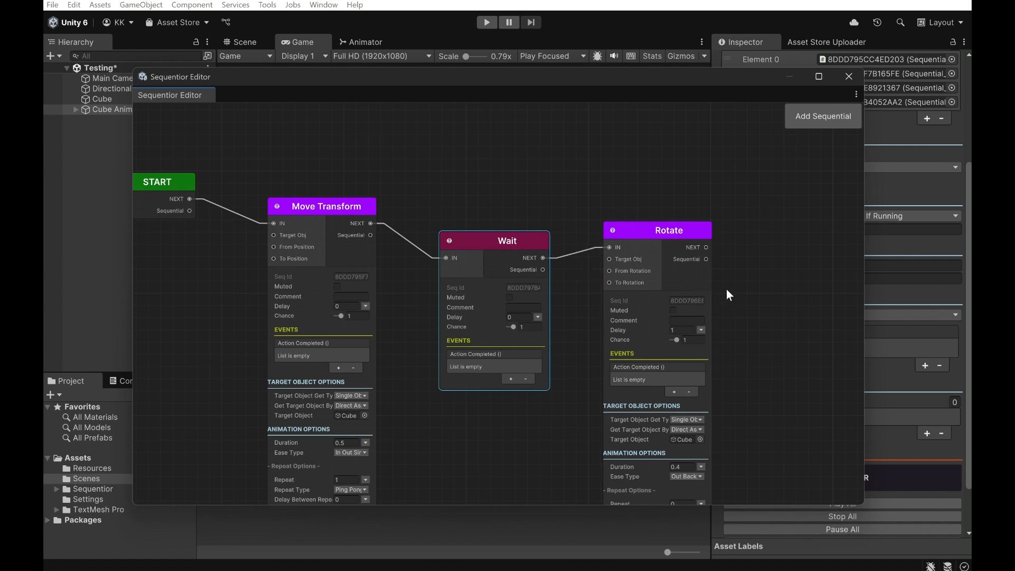
Set the Rotate node's Delay to 0
middle_click_drag(758, 329, 756, 274)
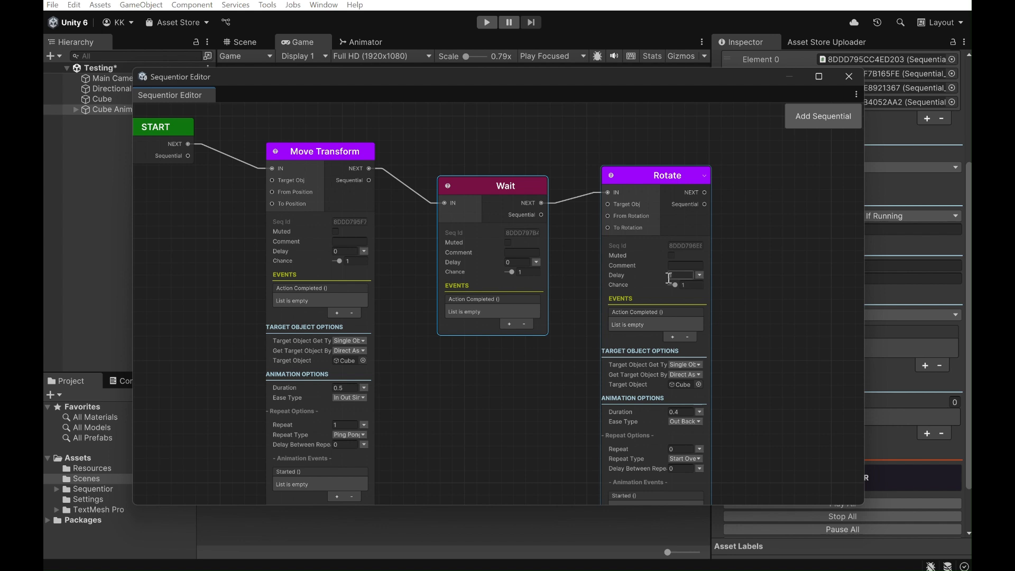
type("0")
left_click(786, 266)
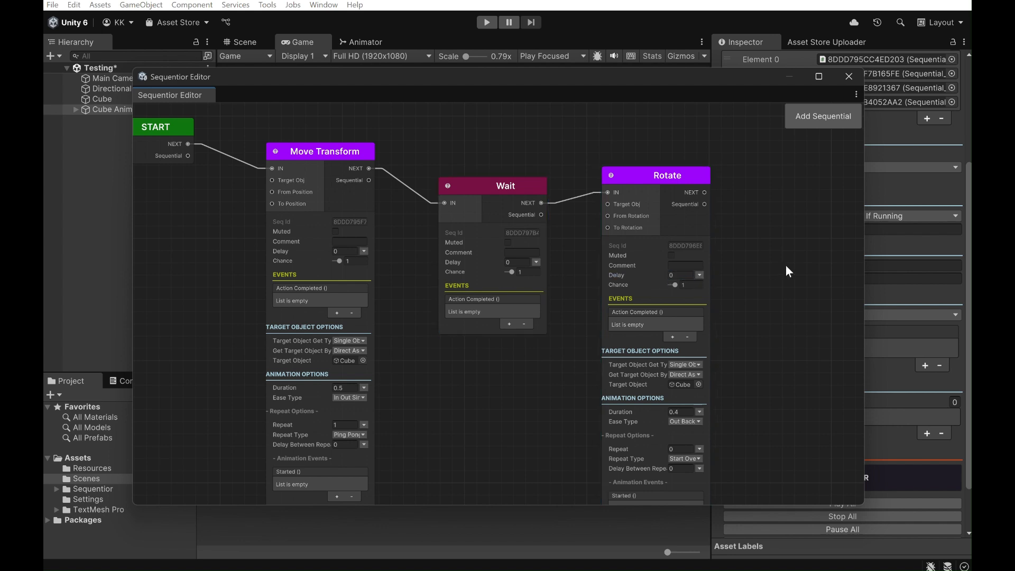
middle_click_drag(764, 335, 760, 296)
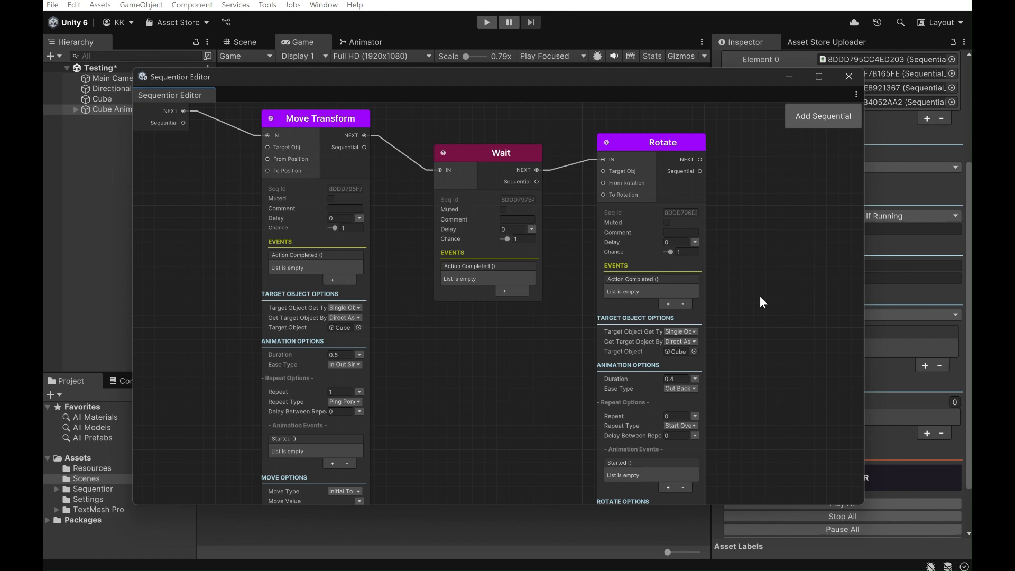
Close the Sequentior Editor and play the scene twice to test the sequence with the Wait node, stopping each run
left_click(849, 77)
key("ctrl+p")
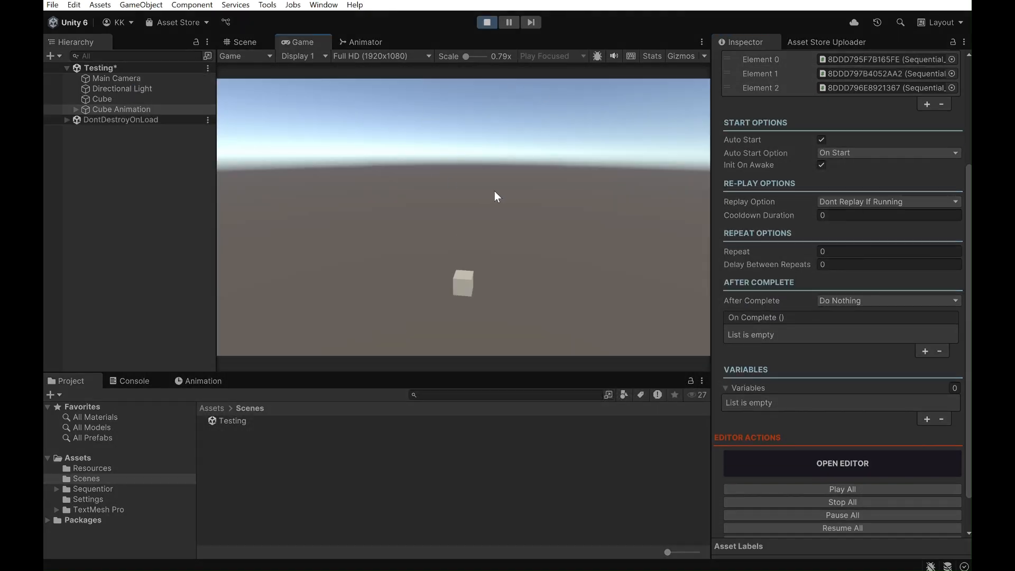
key("ctrl+p")
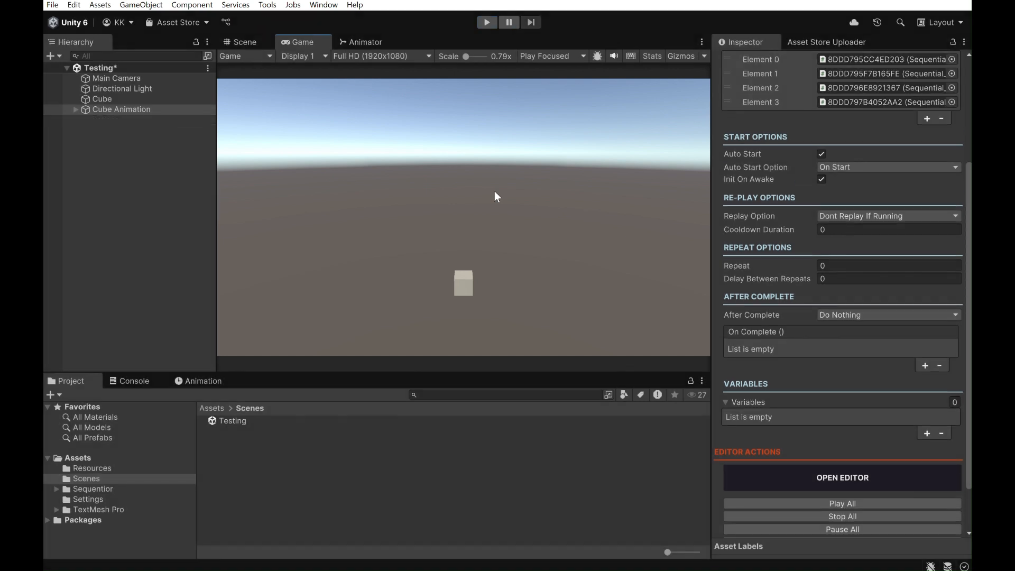
key("ctrl+p")
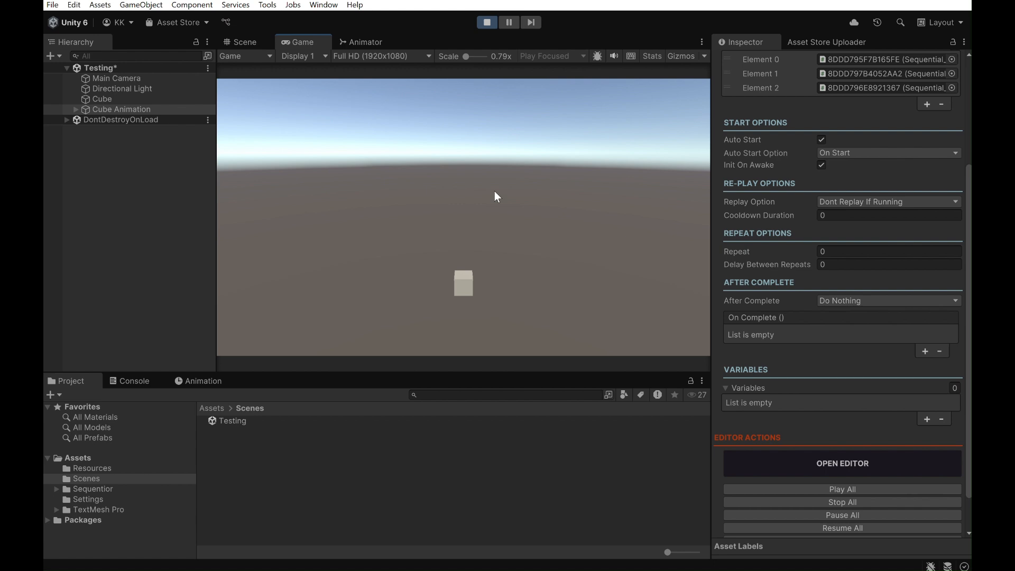
key("ctrl+p")
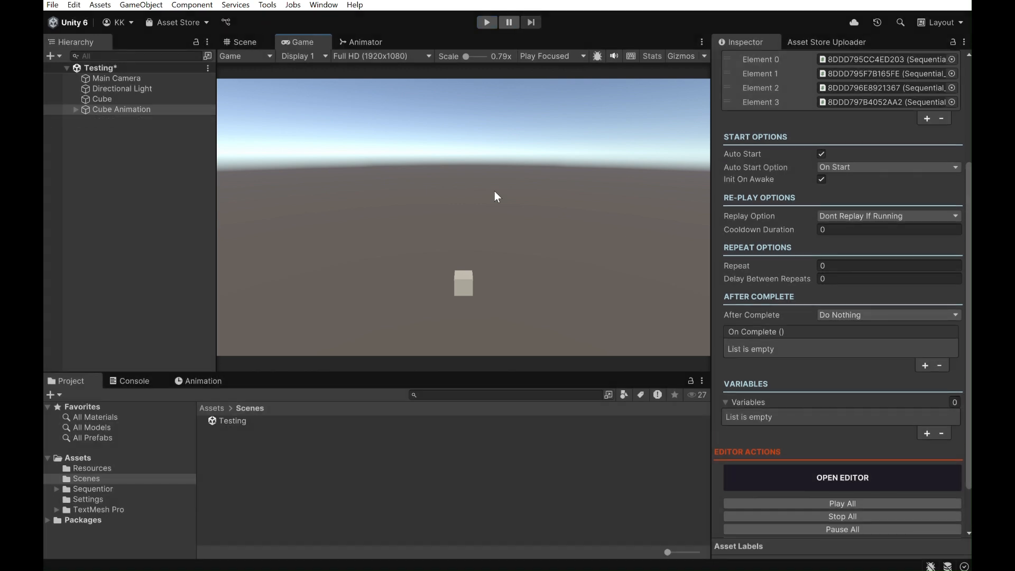
Reopen the Sequentior Editor, set the Move Transform node's Repeat to 3, and close the editor
left_click(867, 478)
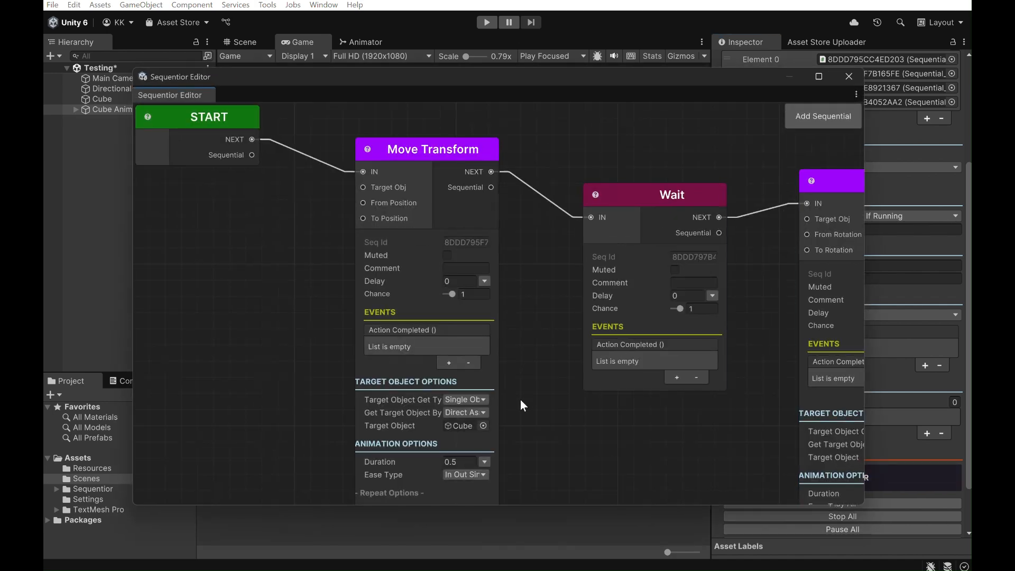
middle_click_drag(590, 363, 601, 178)
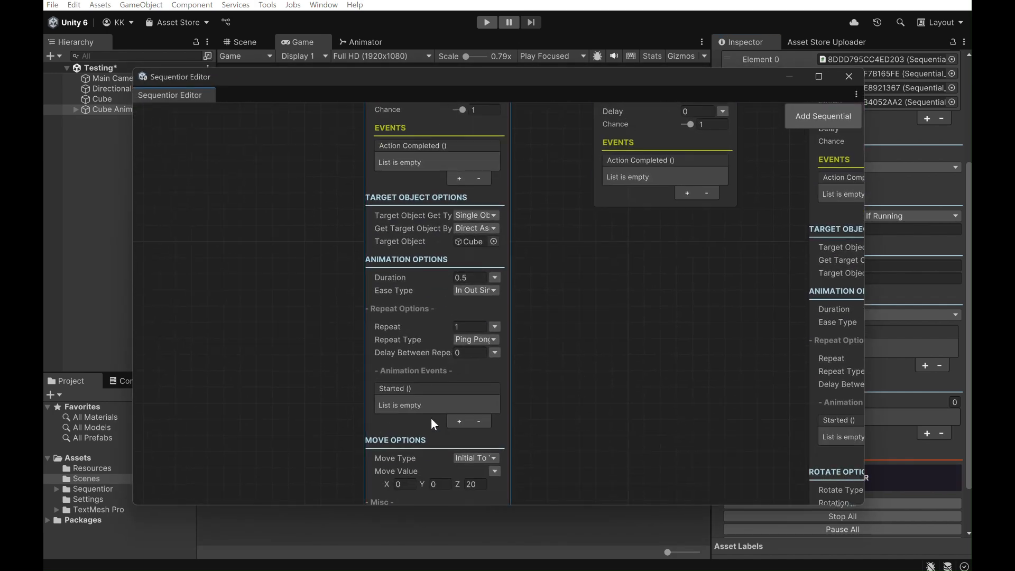
type("3")
key("Return")
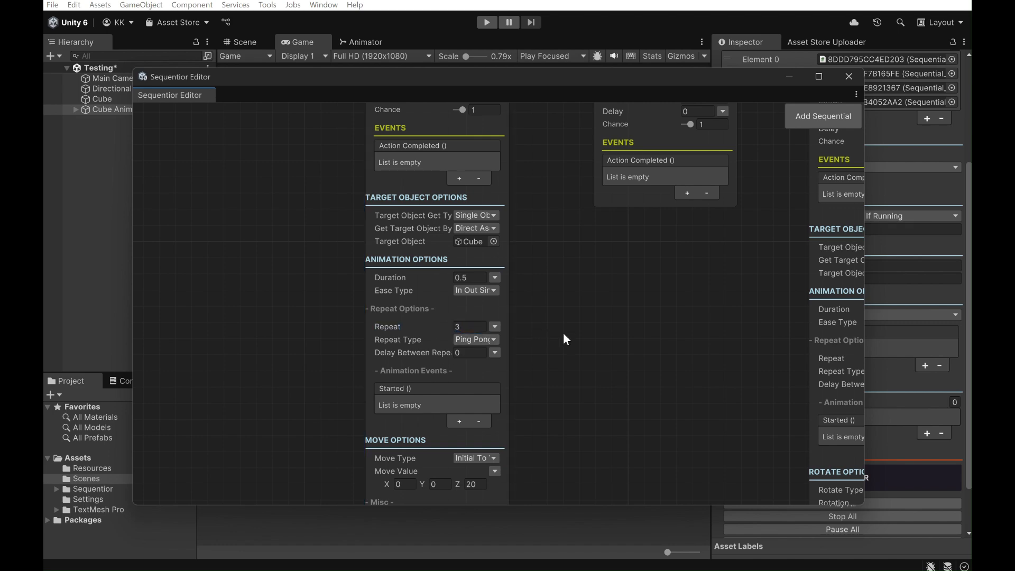
left_click(848, 75)
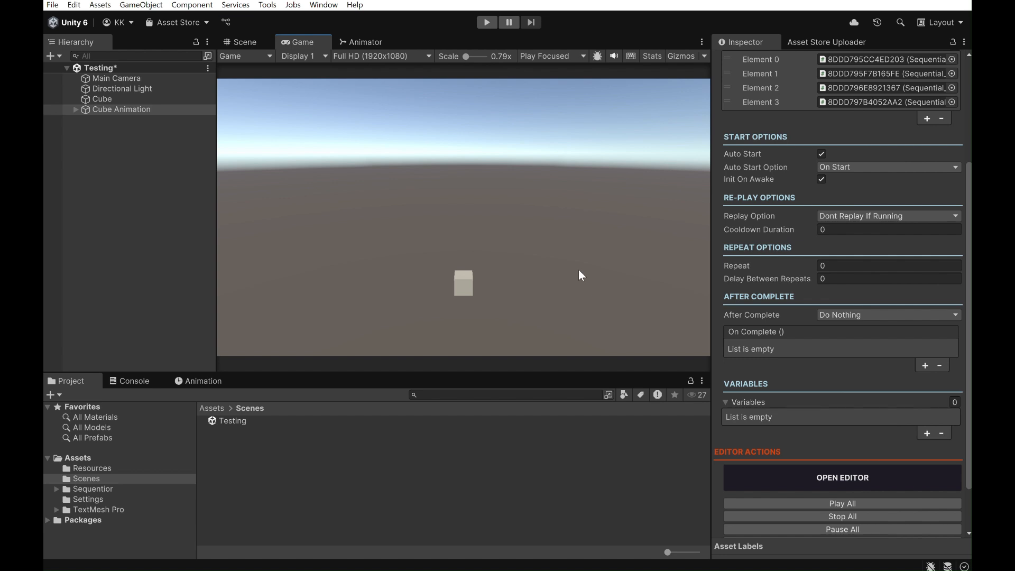
Play the scene to test the Move Transform node's repeat setting, and stop the run
key("ctrl+p")
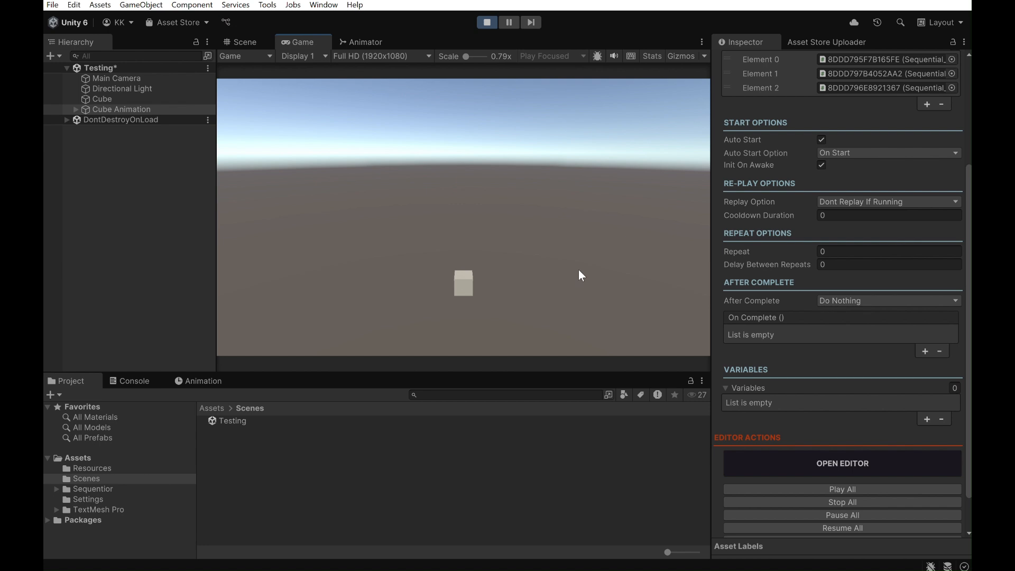
key("ctrl+p")
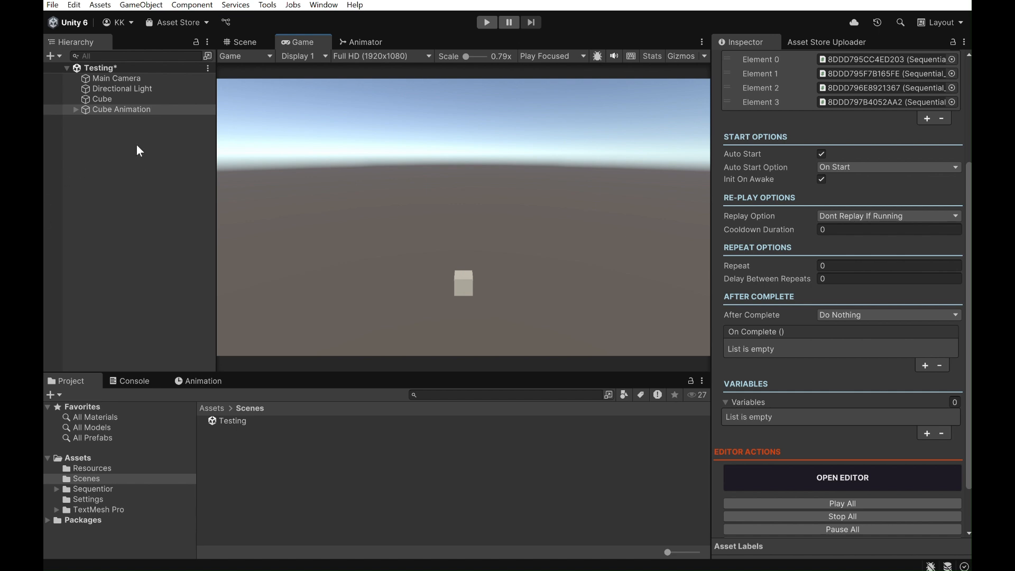
Duplicate the Cube twice and place the copies on either side of it, with Cube (2) at X position 2.04
left_click(122, 100)
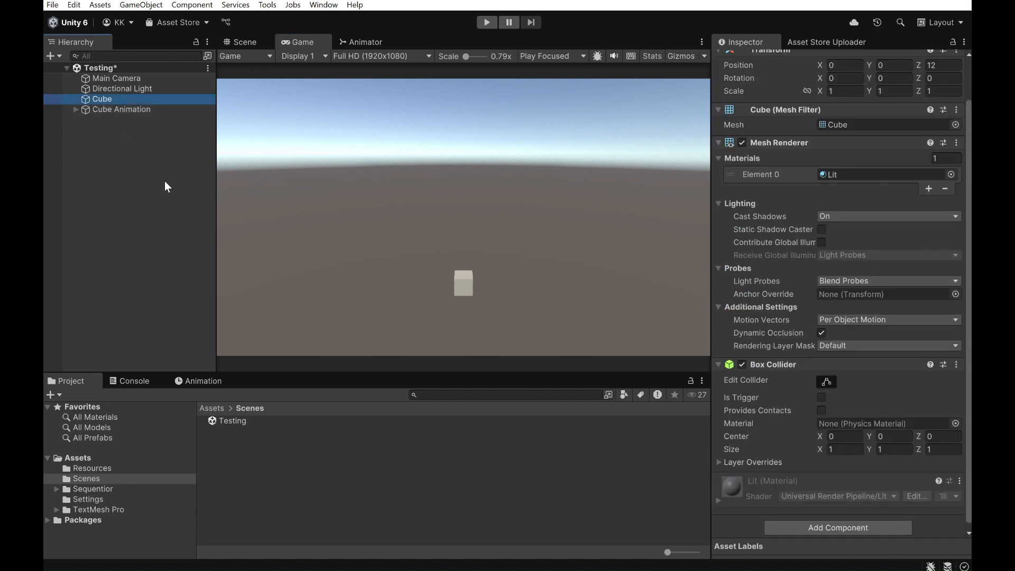
key("ctrl+d")
key("ctrl+d")
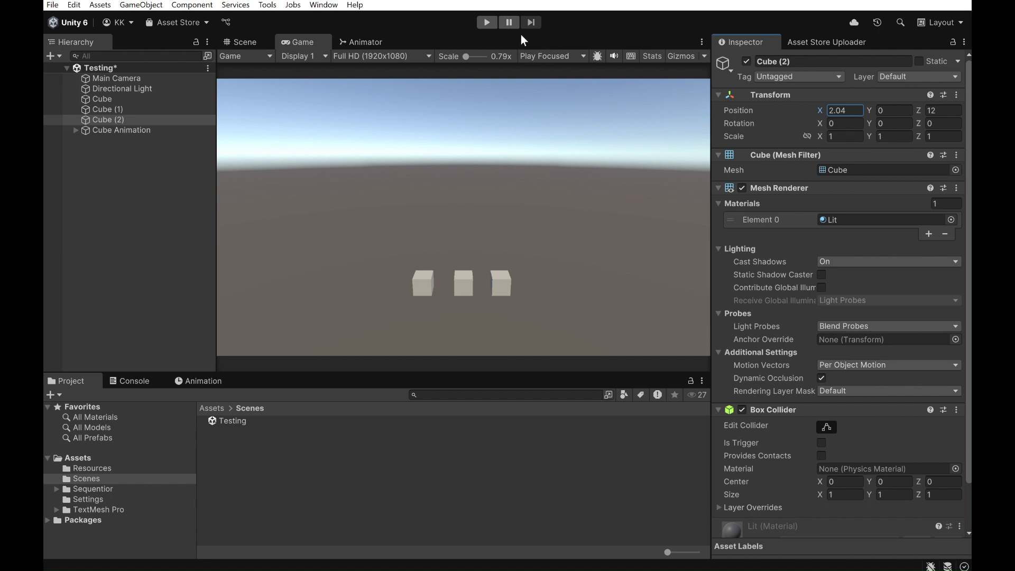
key("Return")
Play the scene with the three cubes in it, and stop the run
key("ctrl+p")
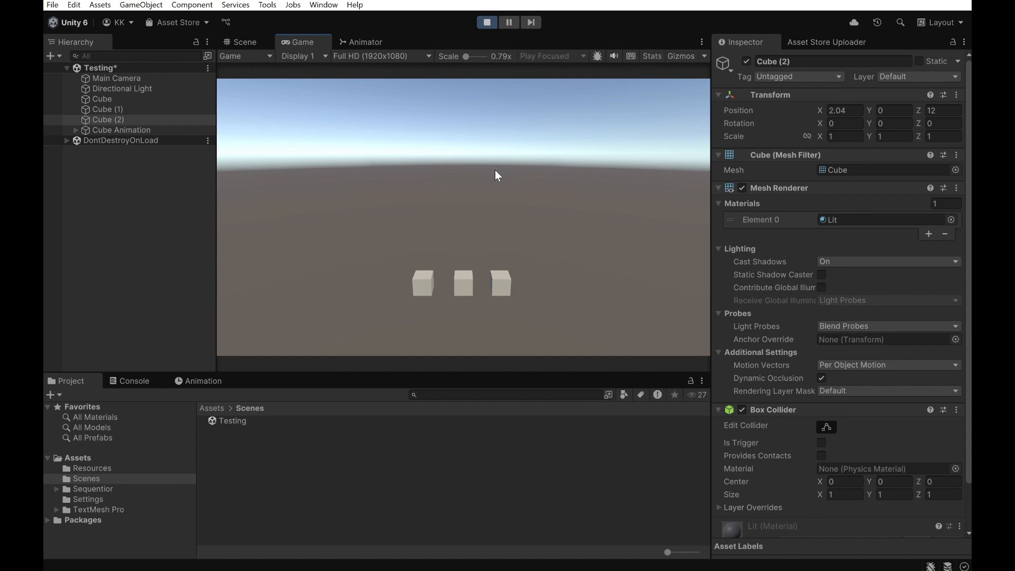
key("ctrl+p")
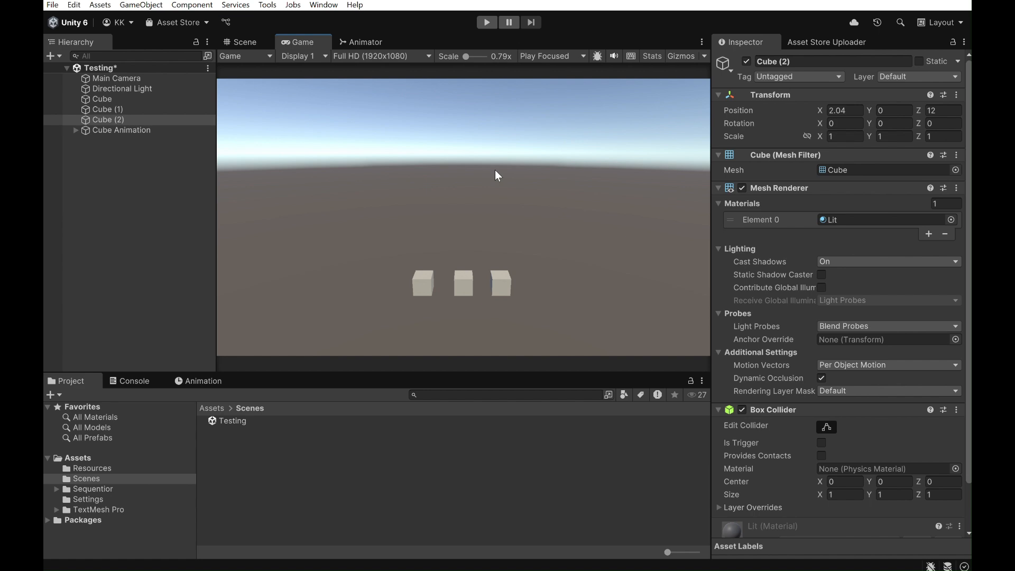
Open the Sequentior Editor for Cube Animation and set the Move Transform node's target object get type to Multiple Objects
left_click(151, 131)
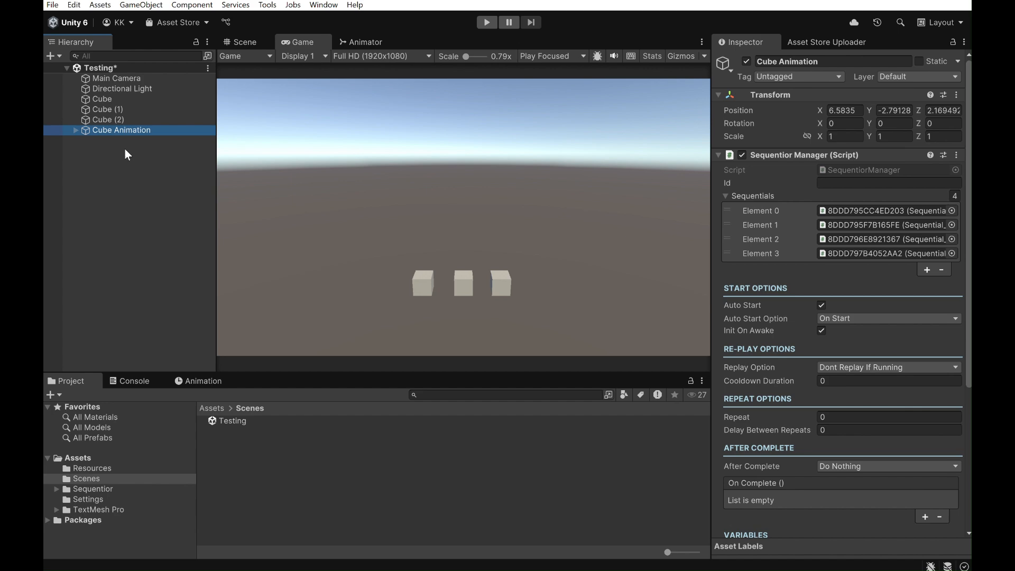
scroll(782, 493, "down", 5)
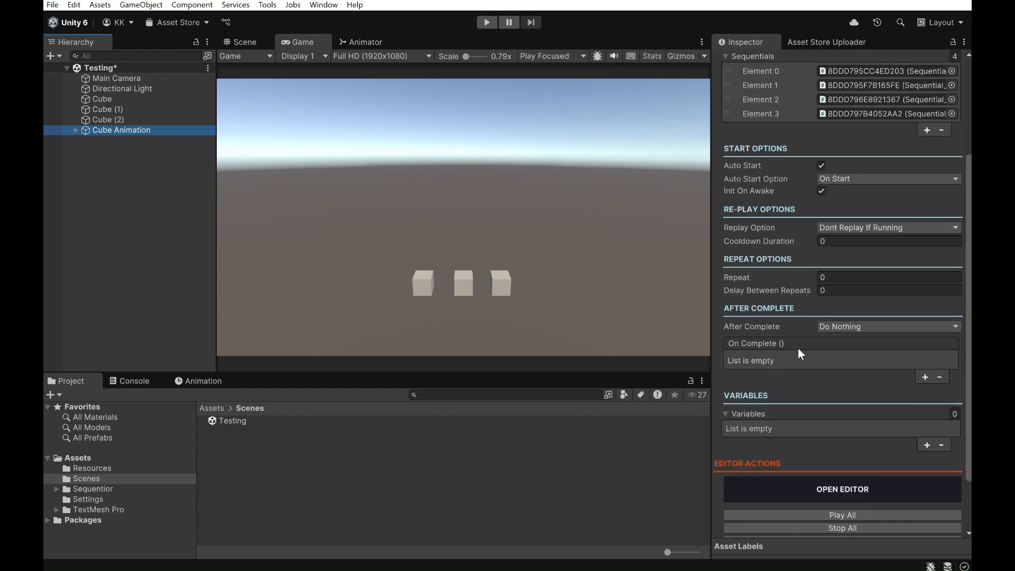
left_click(845, 494)
left_click(846, 491)
scroll(511, 331, "down", 1)
middle_click_drag(541, 405, 551, 321)
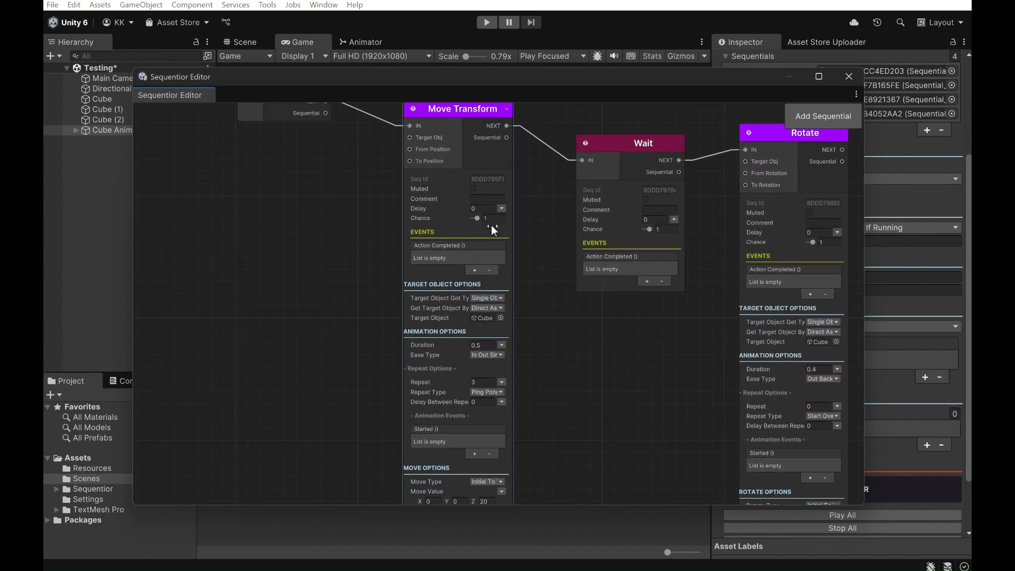
middle_click_drag(547, 358, 543, 305)
scroll(438, 259, "up", 2)
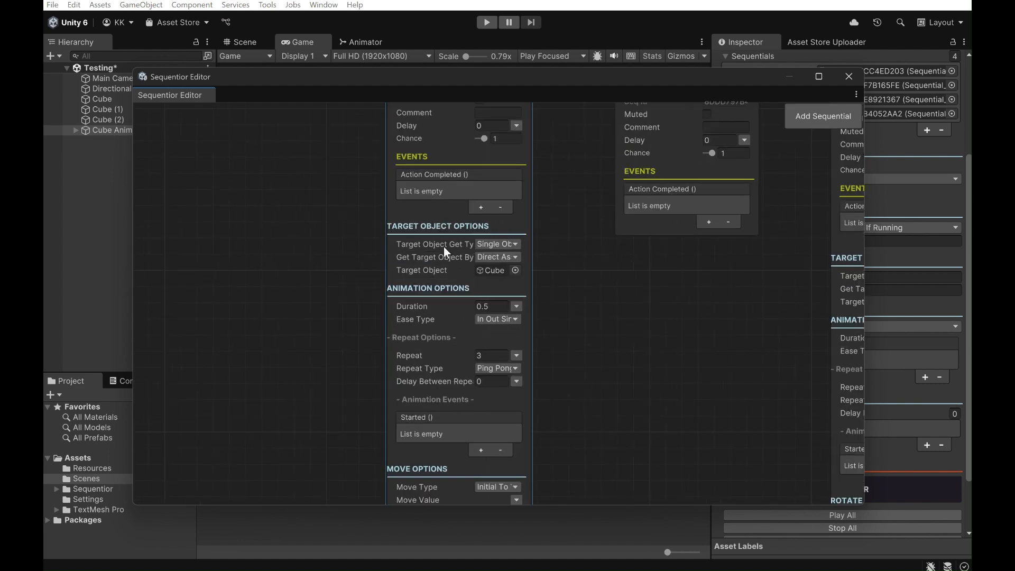
left_click(512, 245)
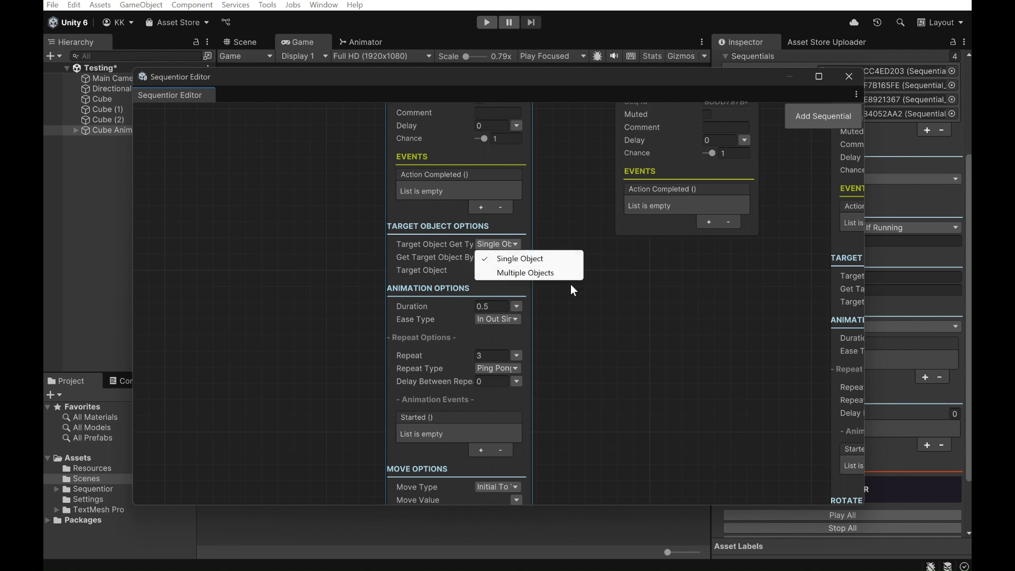
left_click(546, 273)
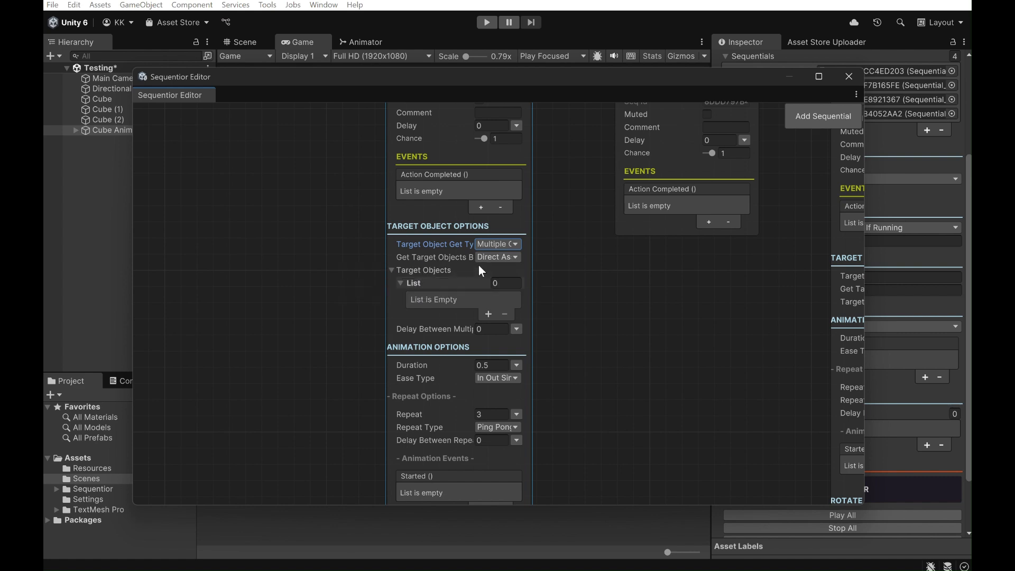
Keep Direct Assignment for the Move Transform node and add Cube, Cube (1) and Cube (2) to its Target Objects list
left_click(500, 258)
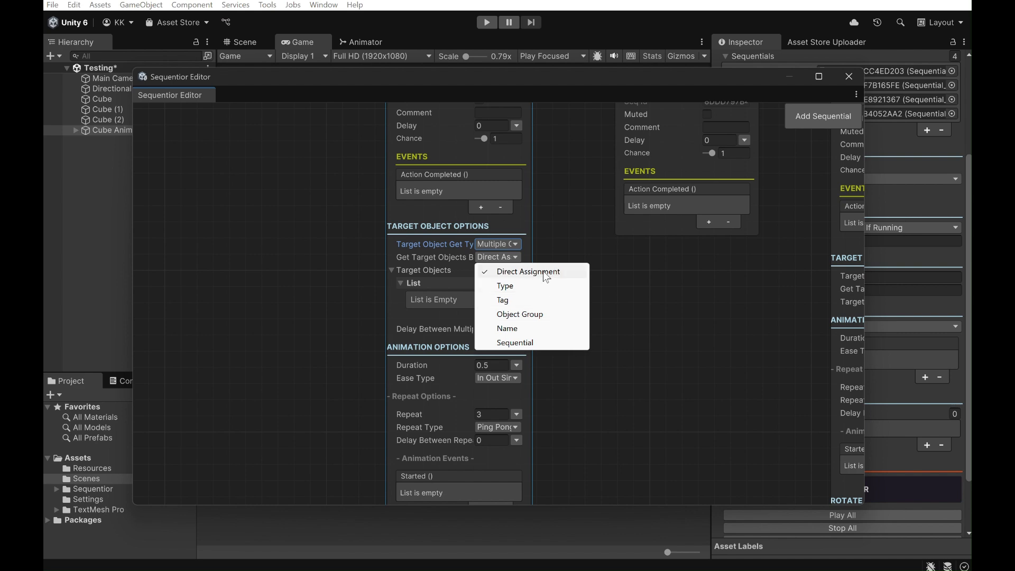
left_click(620, 291)
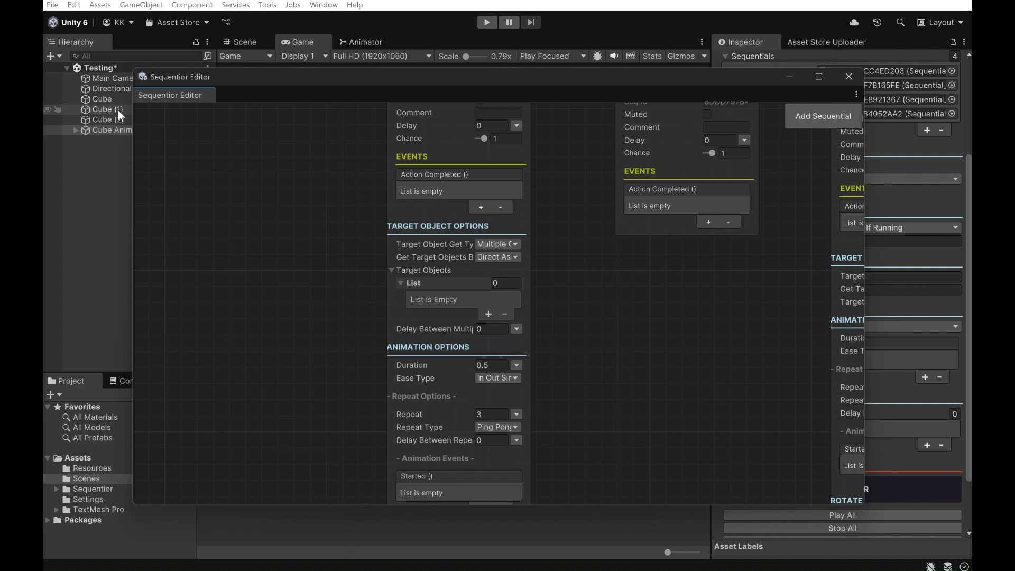
left_click(106, 99)
left_click_drag(106, 100, 431, 284)
left_click_drag(115, 112, 439, 288)
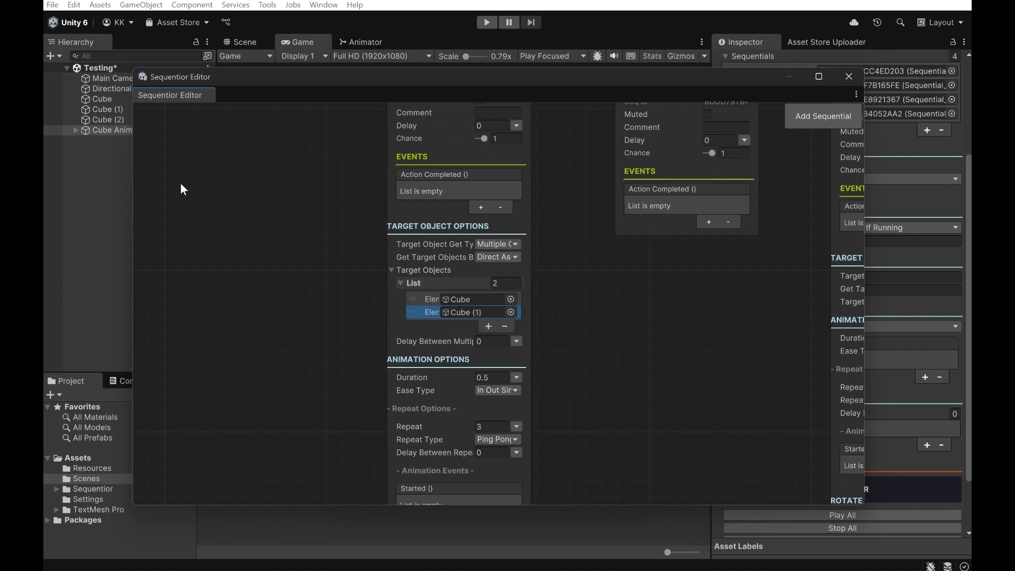
left_click_drag(109, 121, 437, 284)
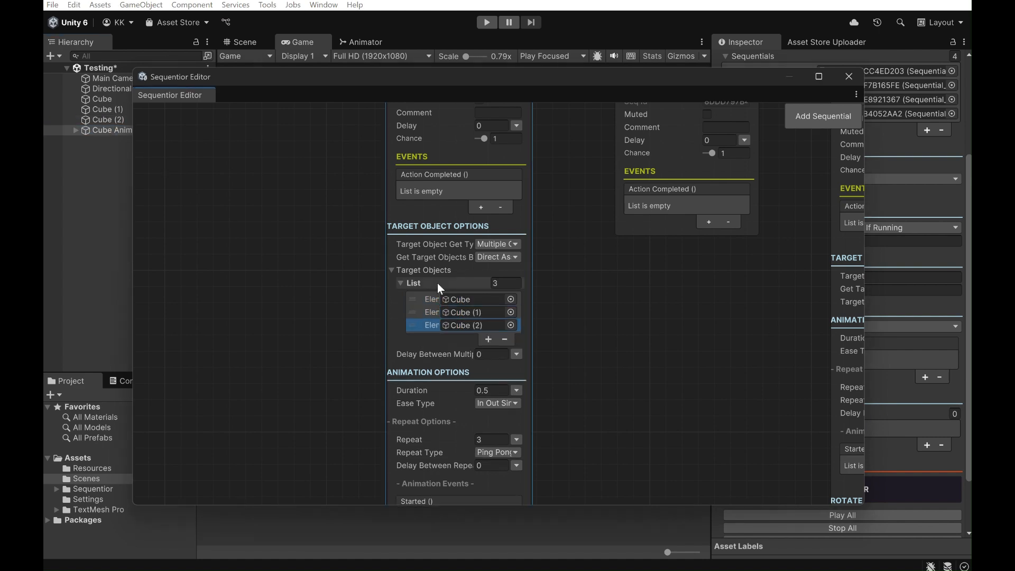
Set the Rotate node's target object get type to Multiple Objects and add Cube, Cube (1) and Cube (2) to its list
middle_click_drag(750, 313, 489, 347)
middle_click_drag(770, 349, 721, 313)
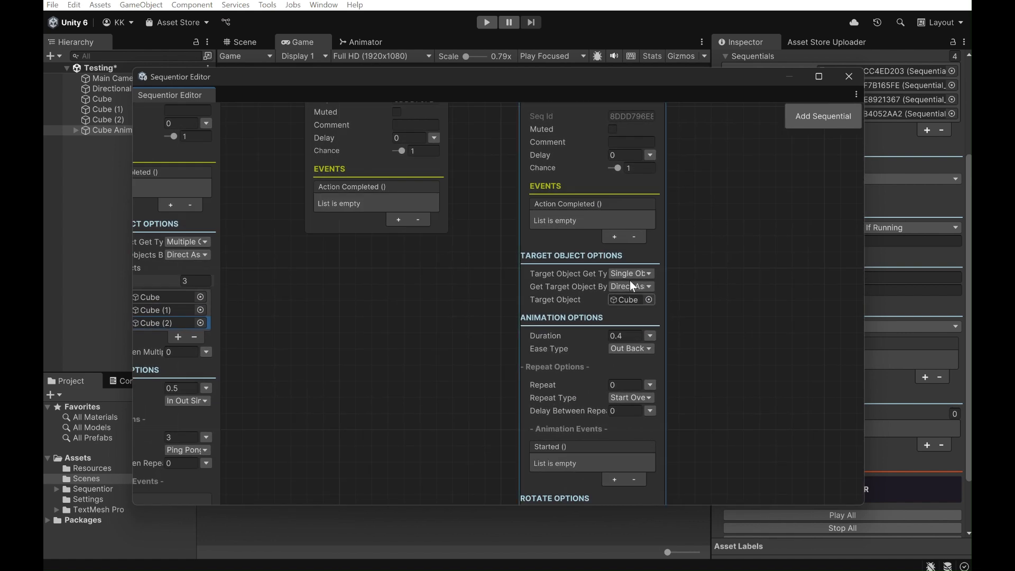
left_click(638, 275)
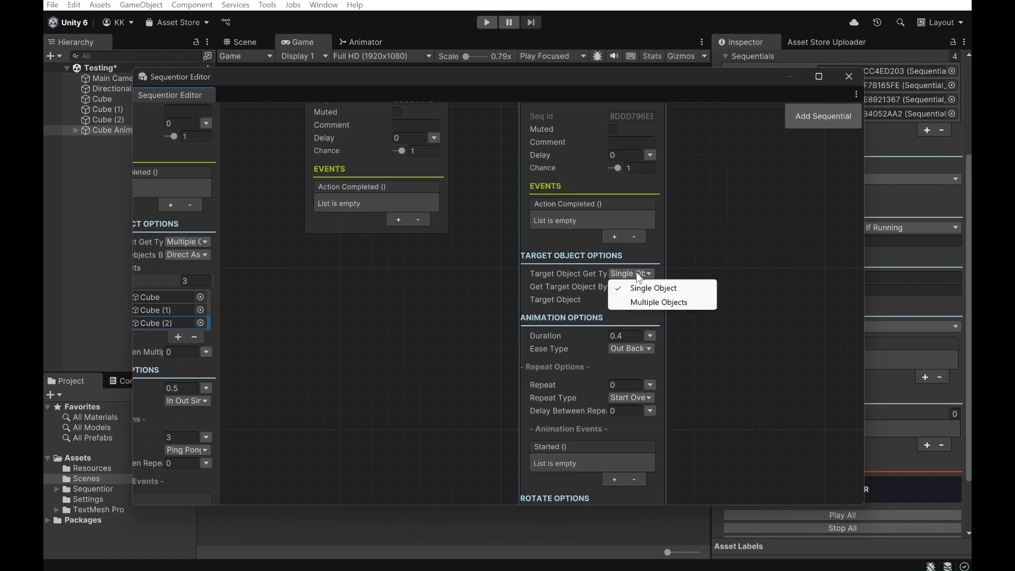
left_click(659, 303)
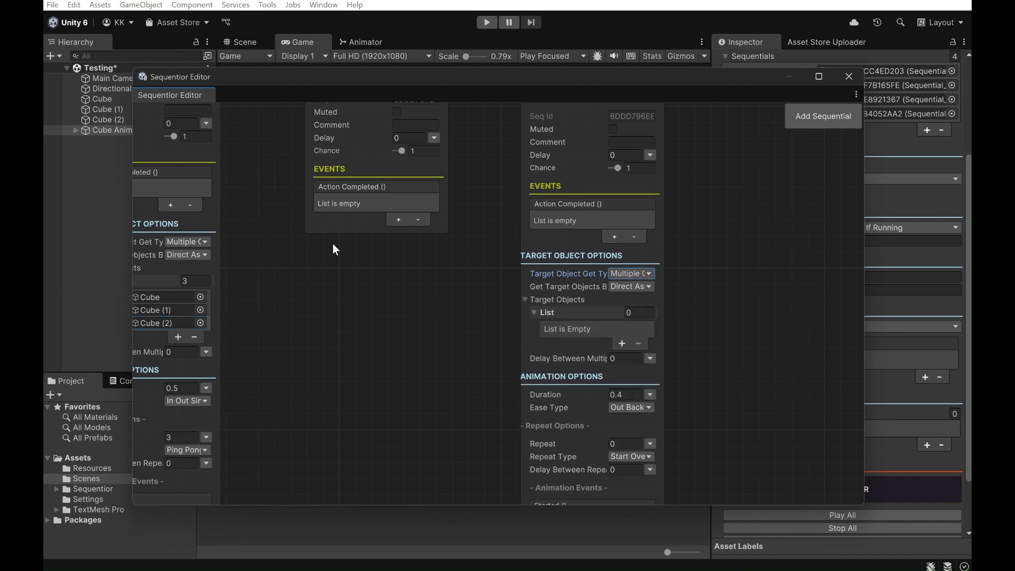
left_click_drag(90, 100, 576, 312)
left_click_drag(110, 120, 599, 319)
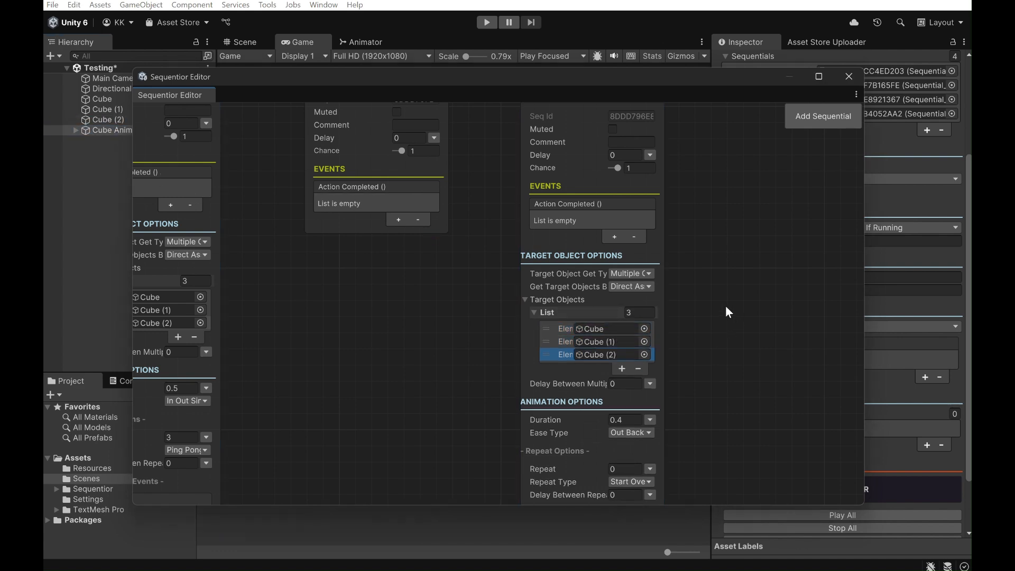
Close the Sequentior Editor and play the scene to test the sequence on all three cubes, stopping the run
left_click(850, 76)
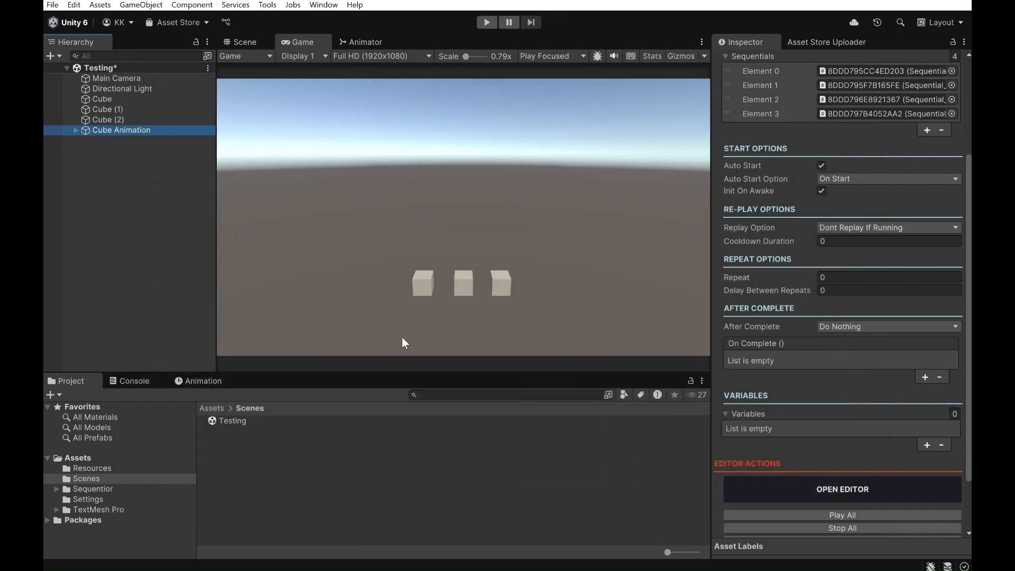
key("ctrl+p")
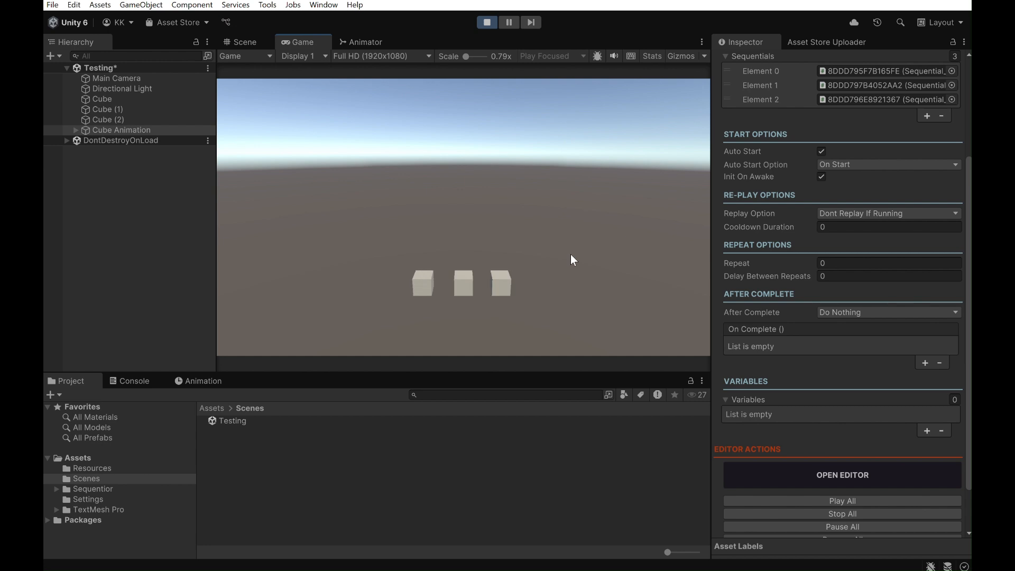
key("ctrl+p")
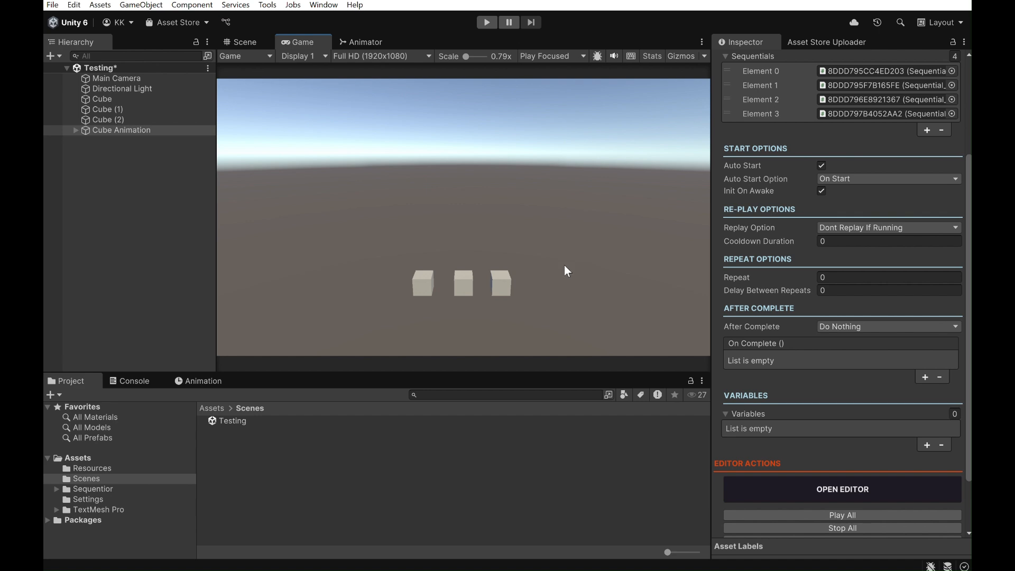
Reopen the Sequentior Editor and set the Move Transform node's Move Type to Initial Plus Value with a Z Move Value of 8
left_click(868, 487)
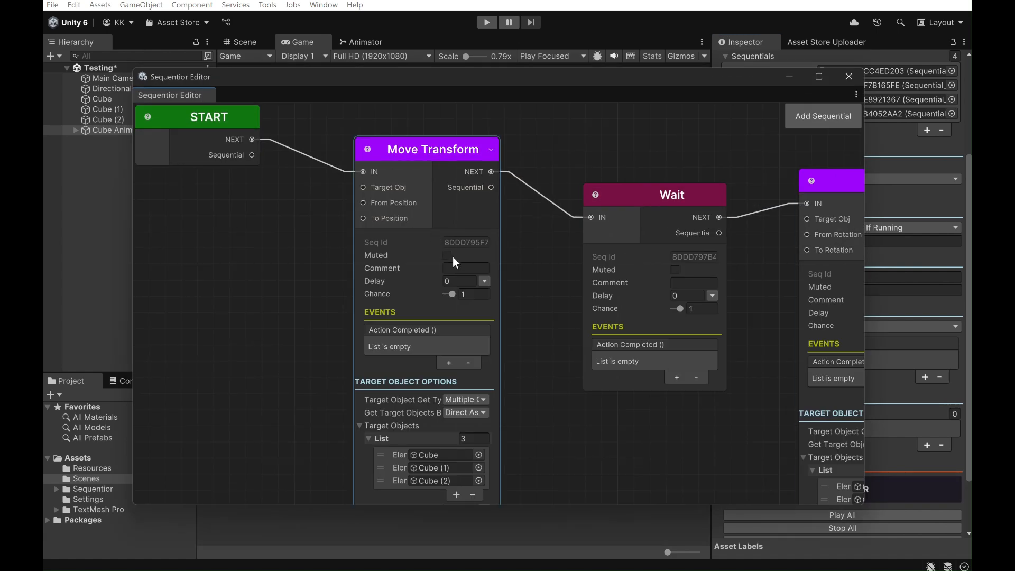
scroll(550, 322, "down", 1)
middle_click_drag(551, 381, 563, 88)
scroll(547, 421, "up", 1)
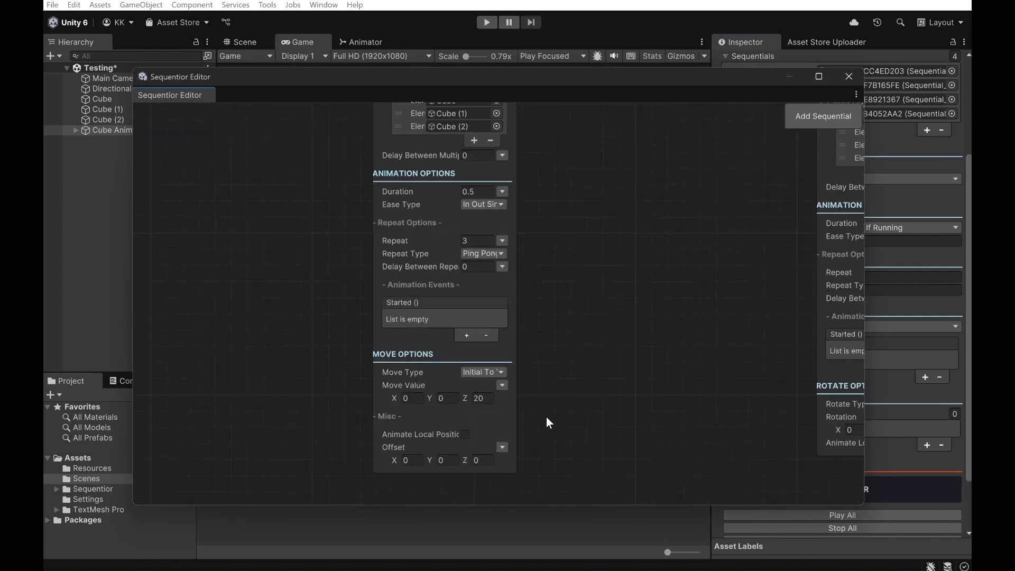
left_click(477, 399)
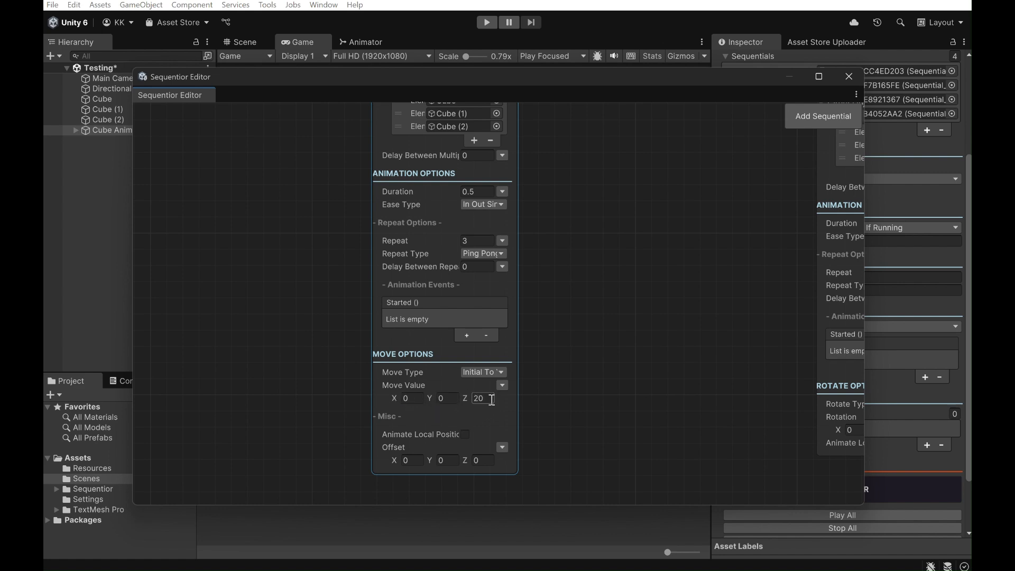
left_click(577, 372)
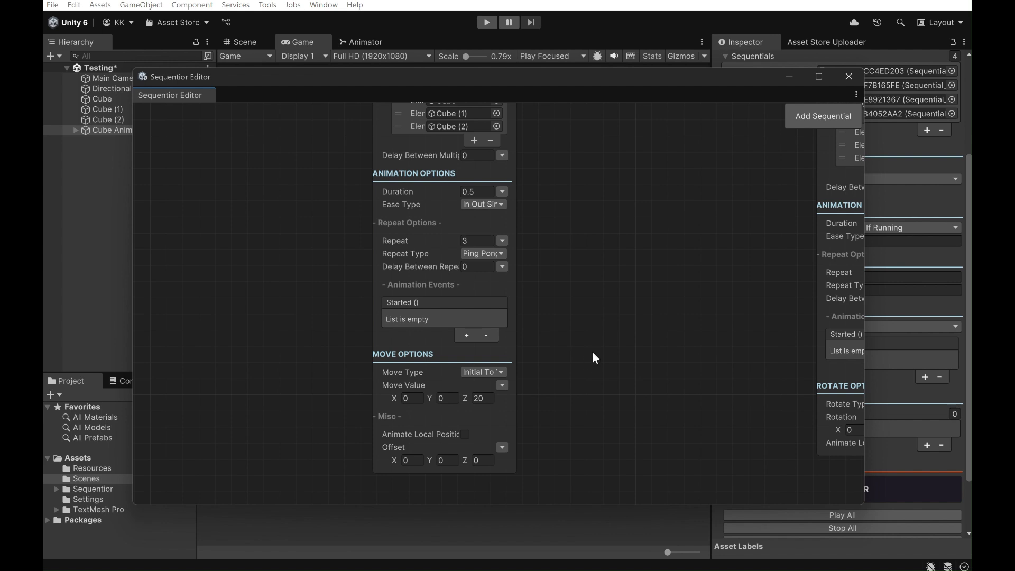
left_click(500, 372)
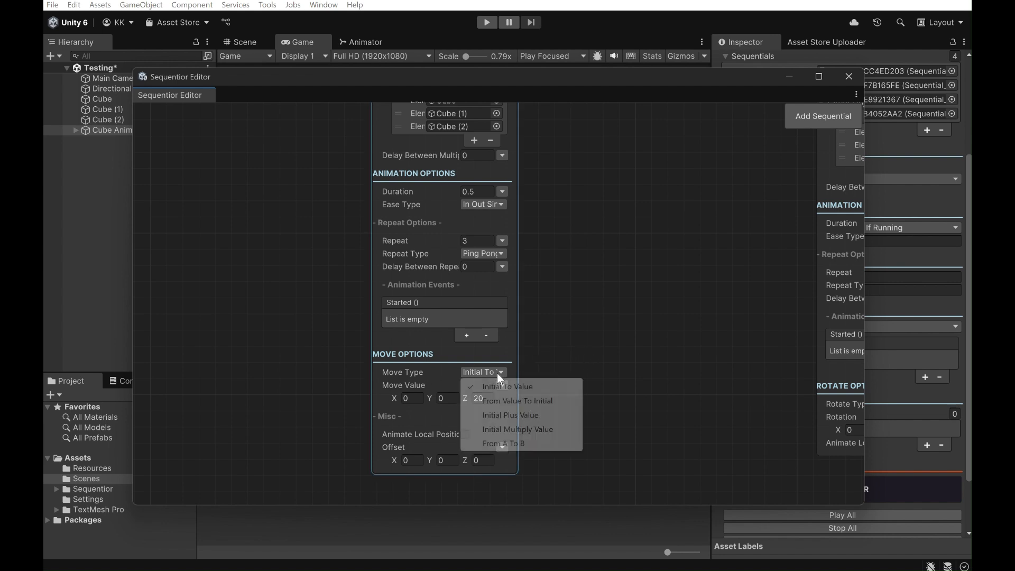
left_click(523, 418)
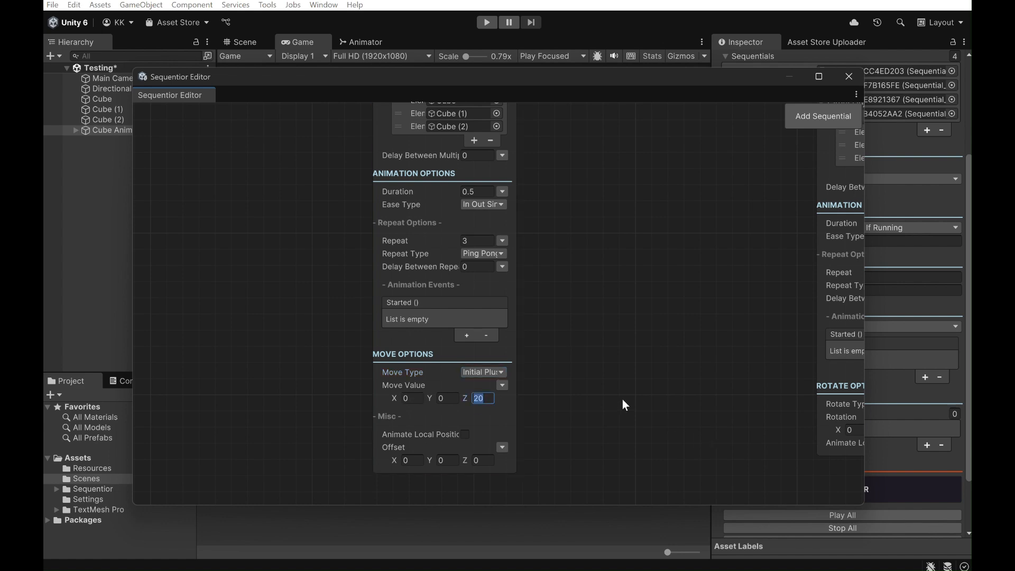
type("8")
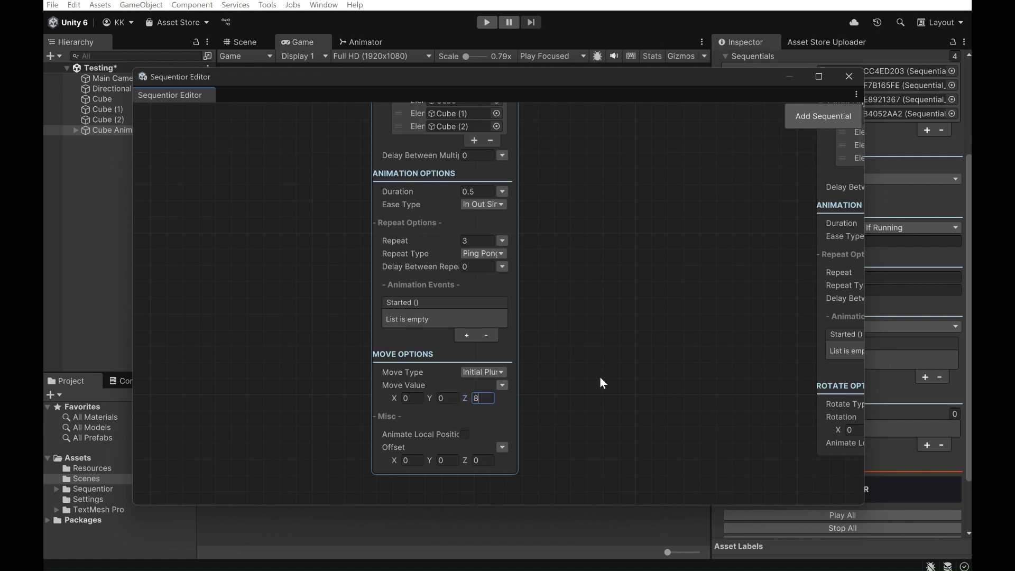
Close the Sequentior Editor and play the scene to test the Initial Plus Value movement, stopping the run
left_click(851, 76)
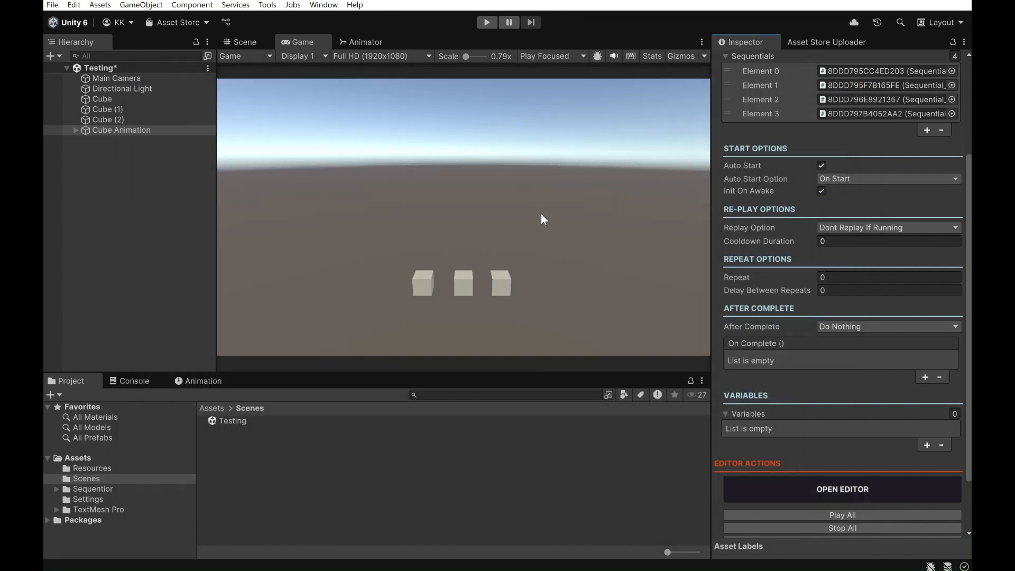
key("ctrl+p")
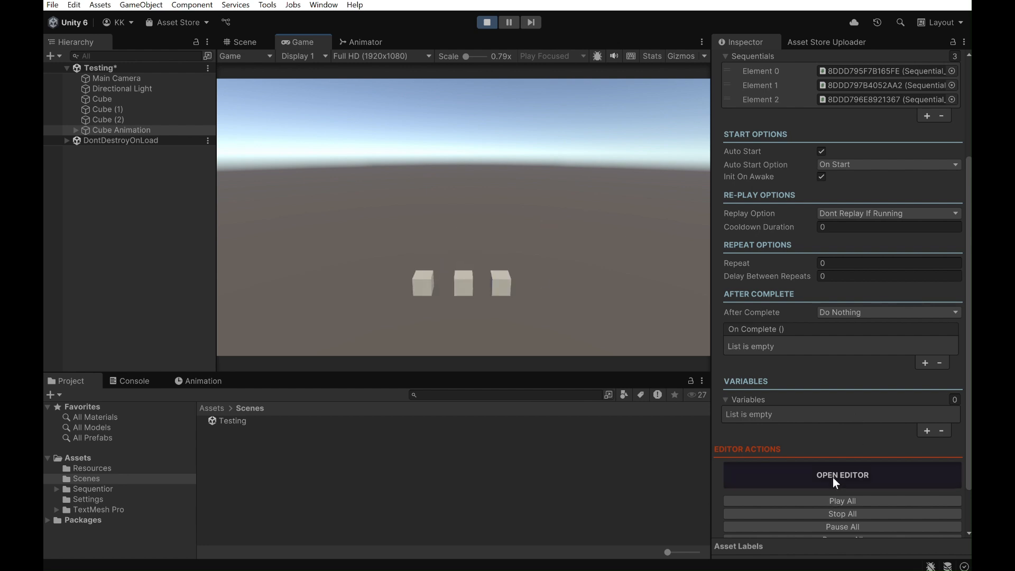
key("ctrl+p")
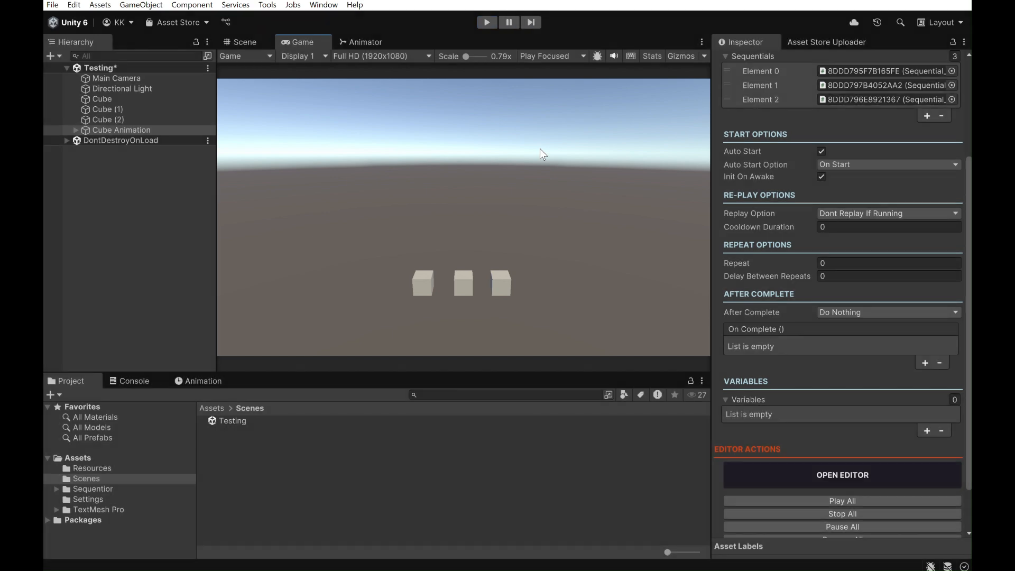
Reopen the Sequentior Editor and set the Move Transform node's Duration to Random with Min 0.3 and Max 0.7
left_click(870, 487)
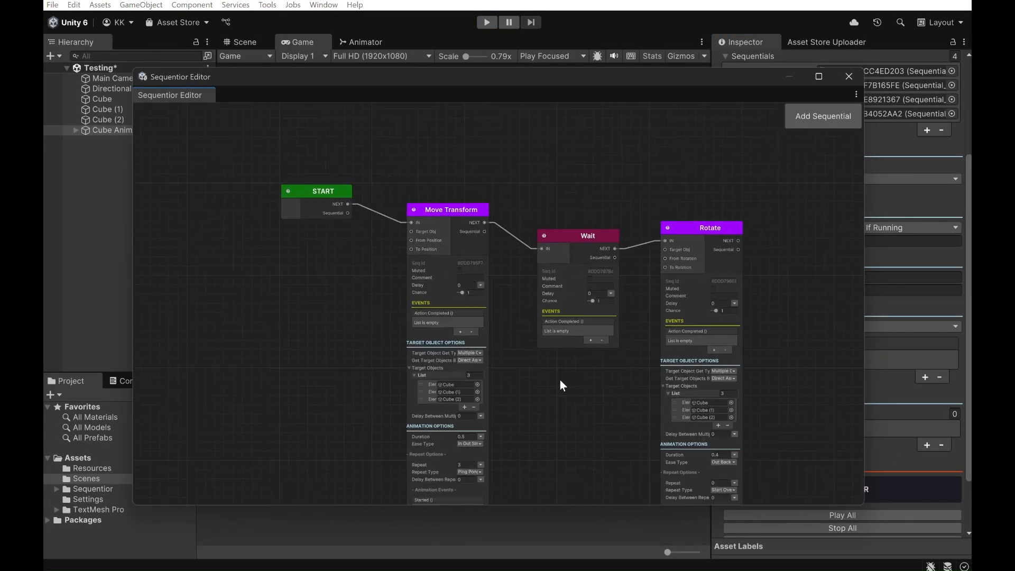
middle_click_drag(560, 380, 541, 351)
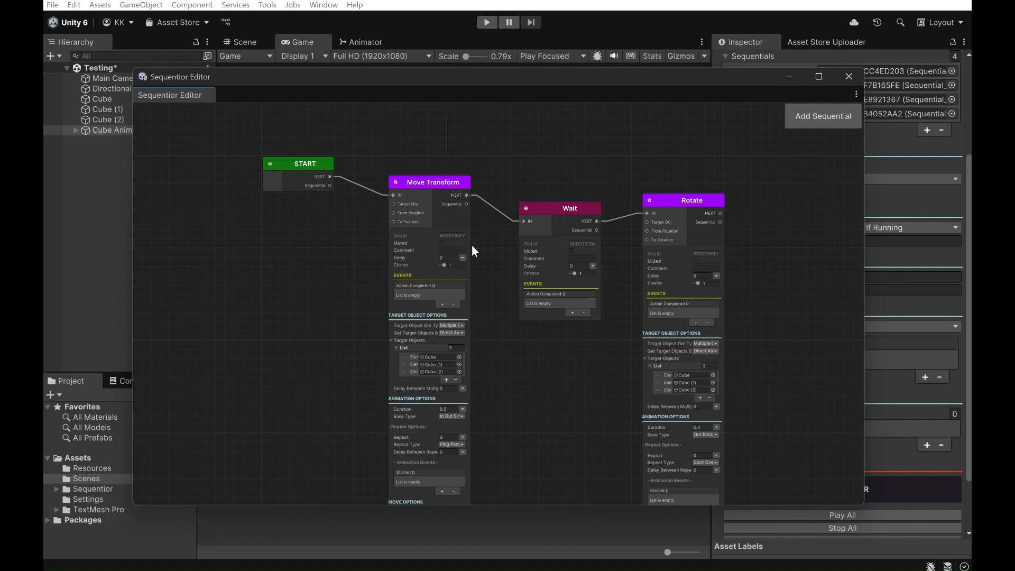
middle_click_drag(549, 439, 569, 351)
scroll(503, 332, "up", 3)
scroll(503, 331, "up", 1)
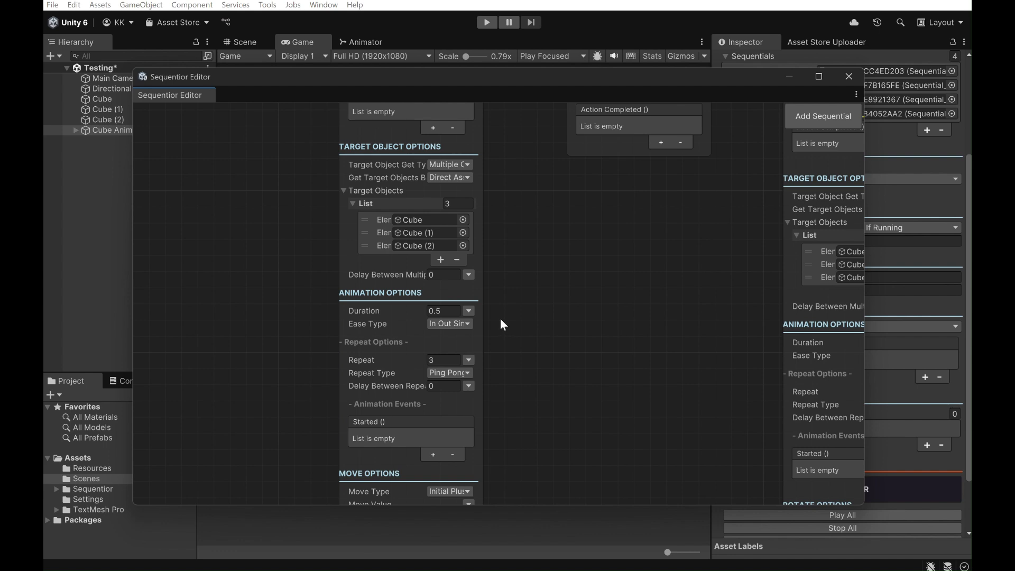
left_click(468, 311)
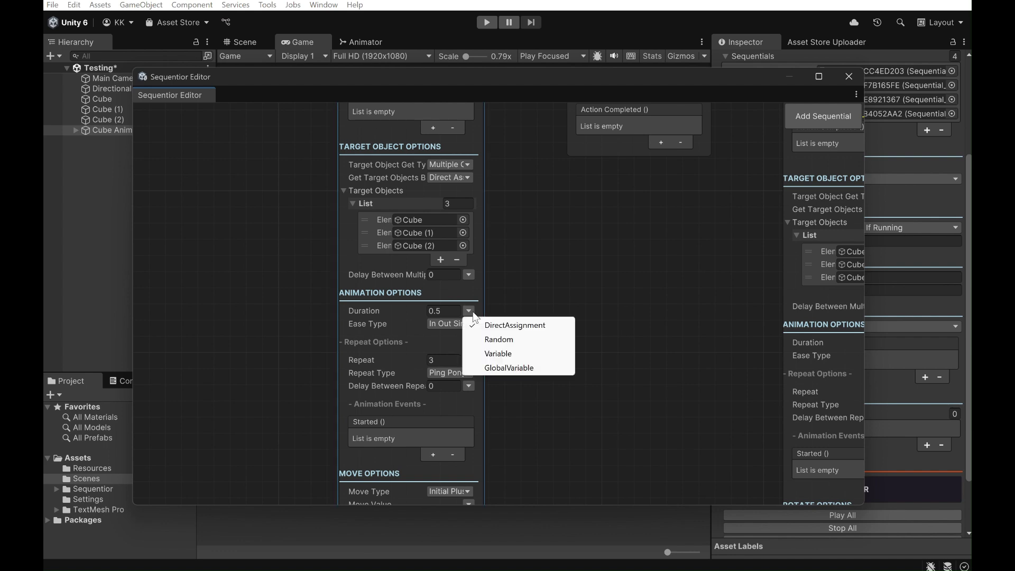
left_click(518, 340)
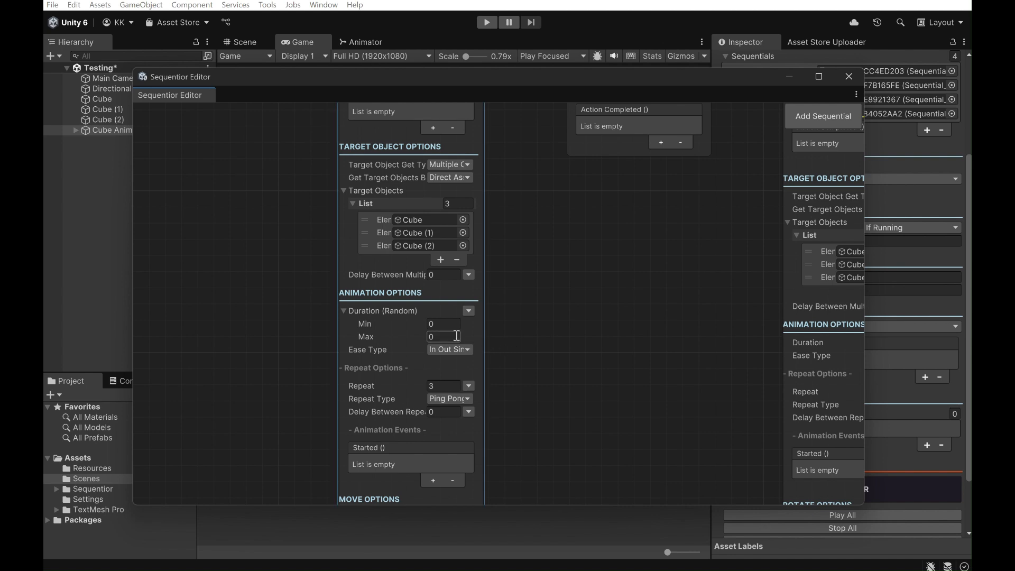
left_click(446, 325)
type("0.3")
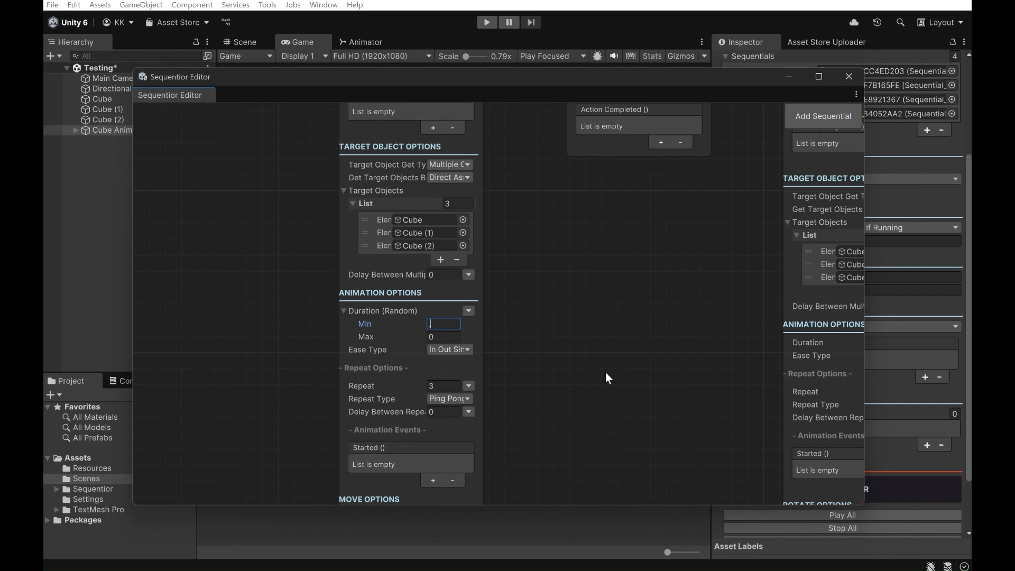
key("Tab")
type(".7")
Set the Move Transform node's Move Value to Random with a Z Min of 5 and Z Max of 12
middle_click_drag(545, 341, 545, 293)
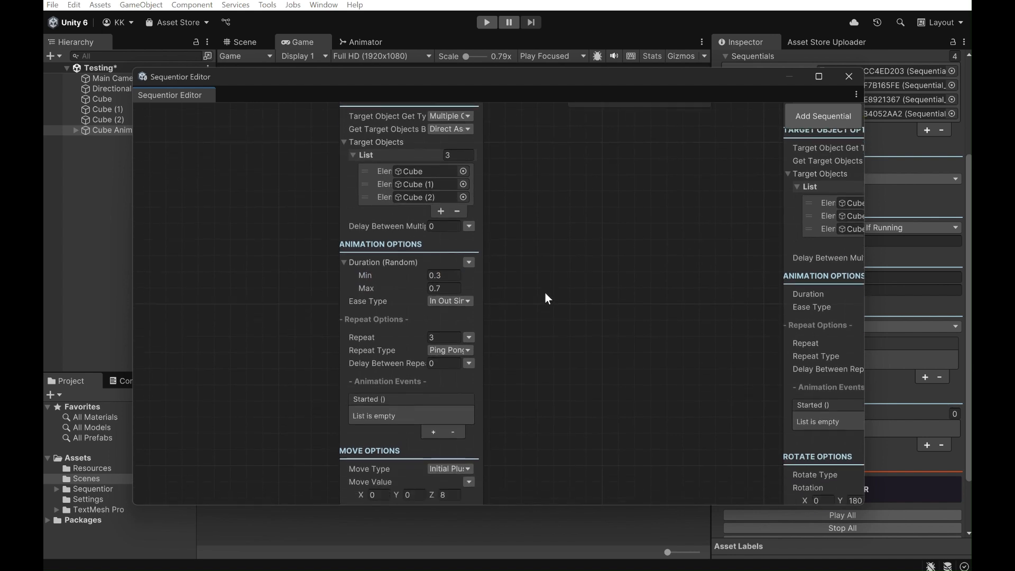
middle_click_drag(501, 387, 492, 267)
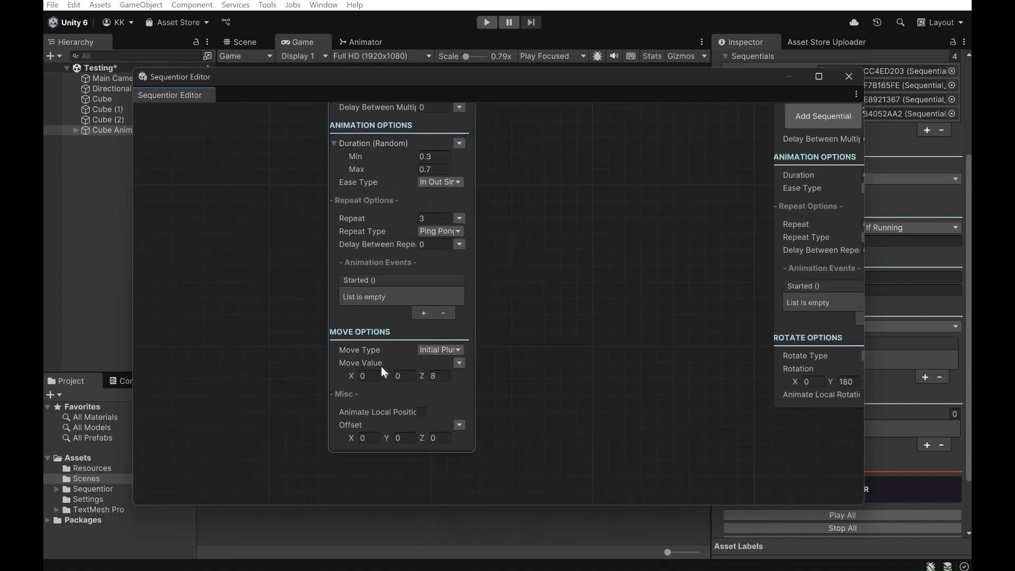
left_click(460, 364)
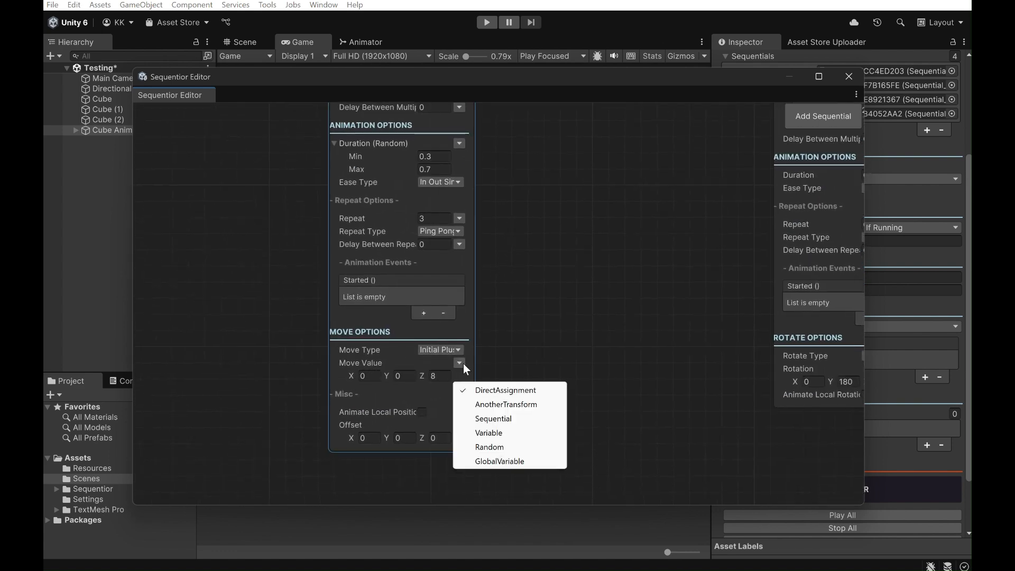
left_click(511, 452)
scroll(514, 404, "down", 4)
left_click(431, 363)
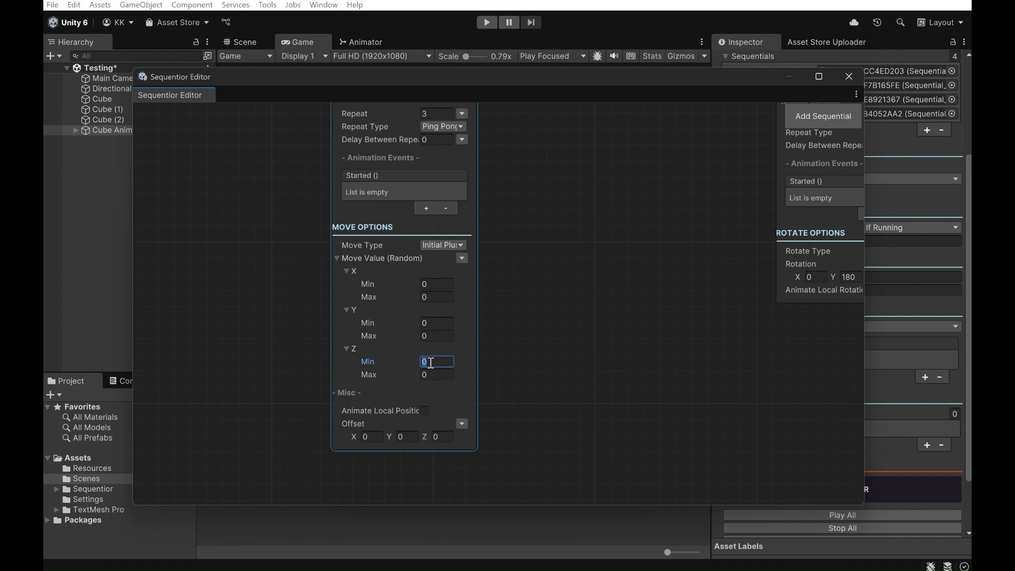
type("5")
left_click(446, 370)
type("12")
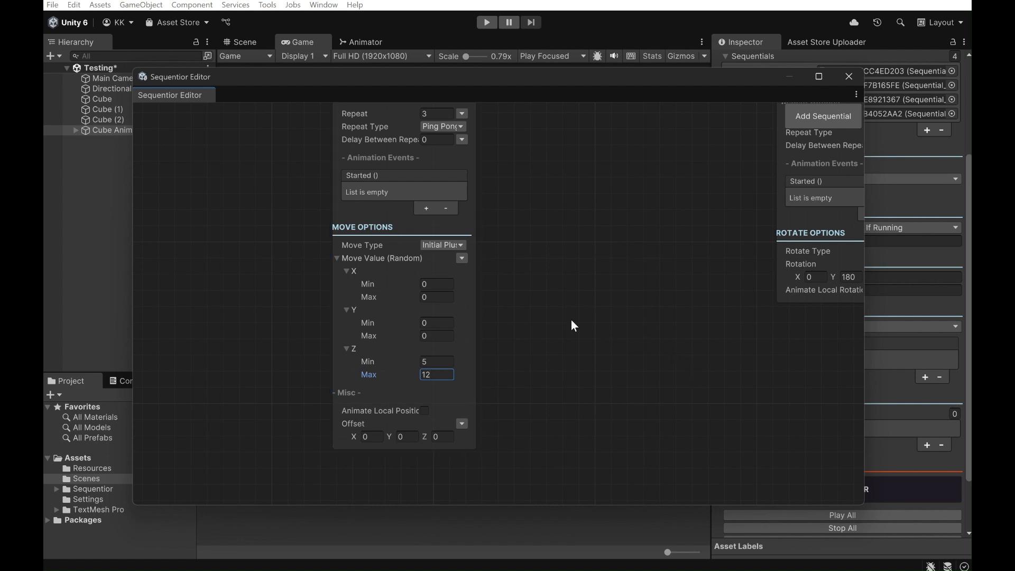
Set the Rotate node's Duration to Random with Min 0.3 and Max 0.6
scroll(591, 313, "down", 1)
middle_click_drag(654, 340, 447, 415)
middle_click_drag(737, 281, 681, 353)
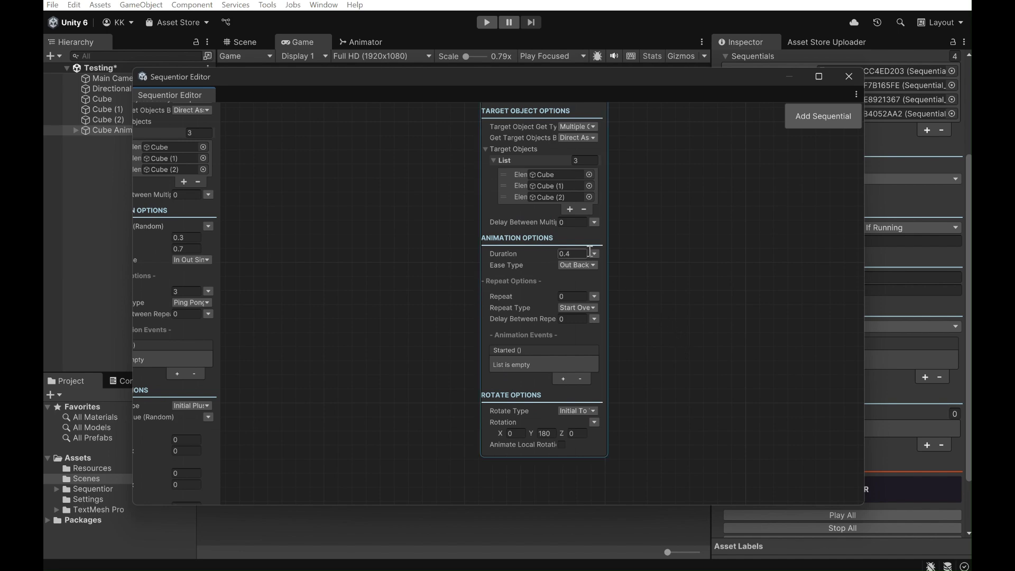
middle_click_drag(607, 227, 660, 215)
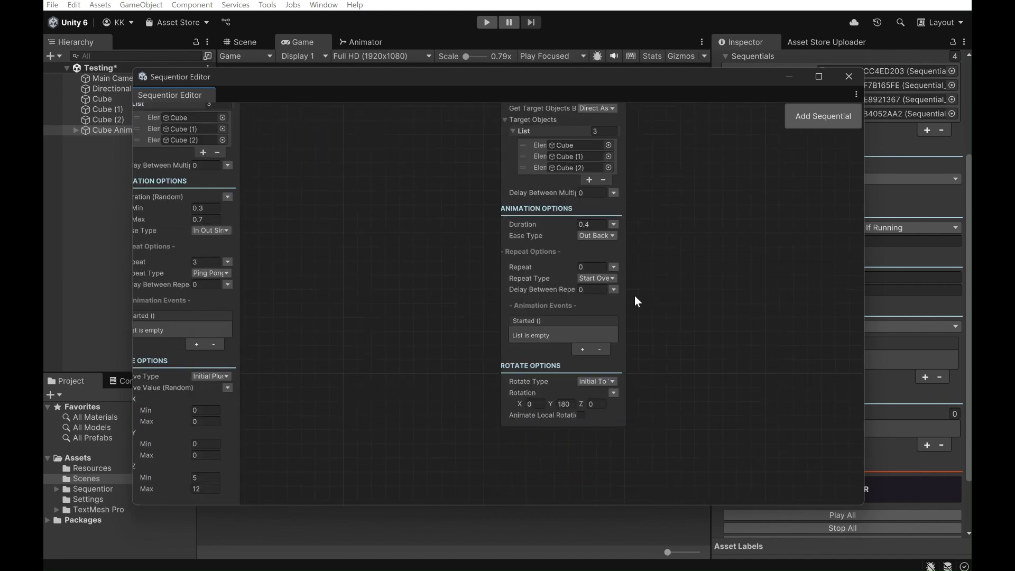
left_click(614, 224)
left_click(660, 254)
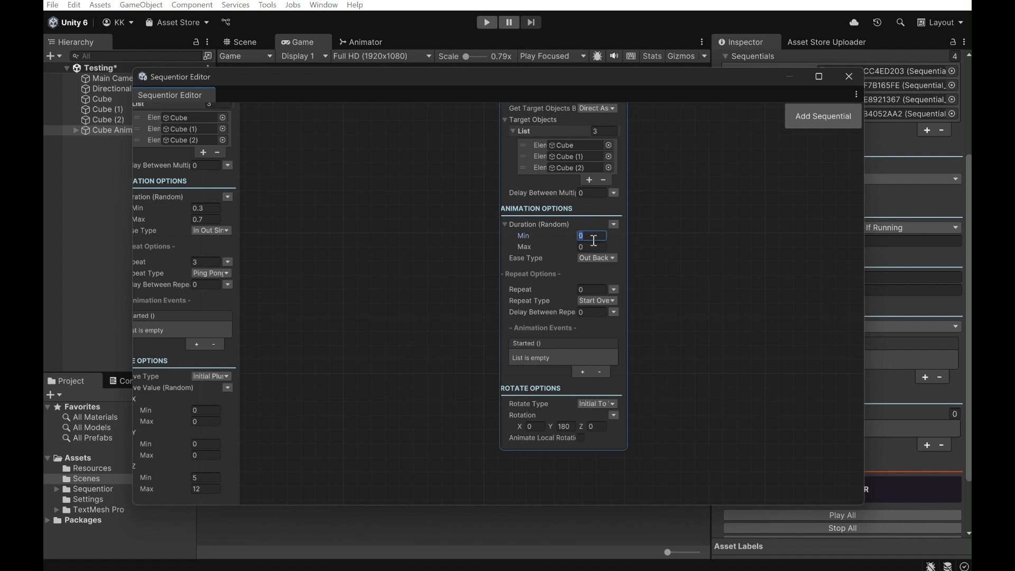
type("0.3")
key("Tab")
type(".5")
left_click(661, 270)
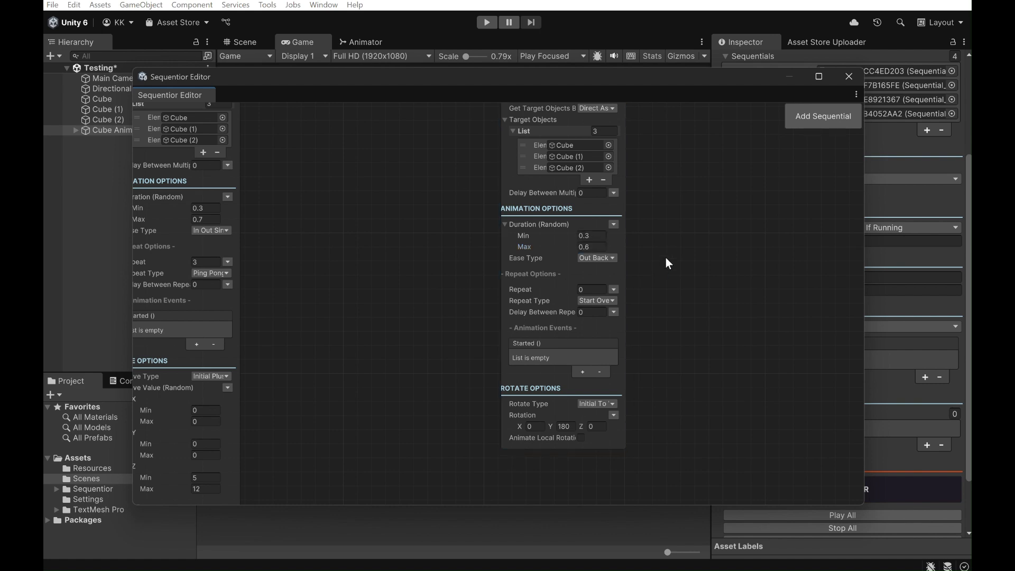
Close the Sequentior Editor and play the scene repeatedly to test the random movement and duration values
scroll(769, 313, "up", 3)
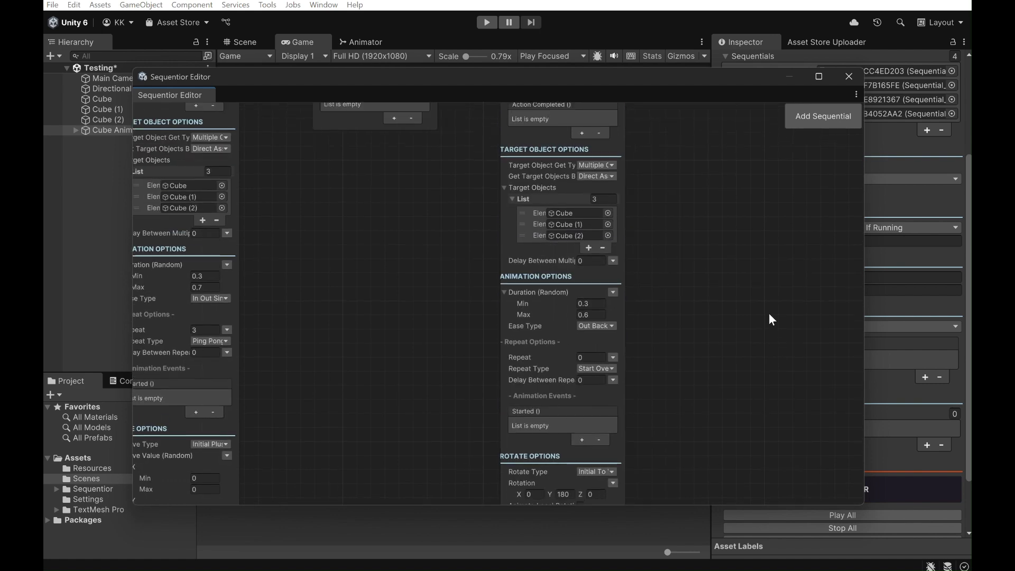
left_click(849, 77)
key("ctrl+p")
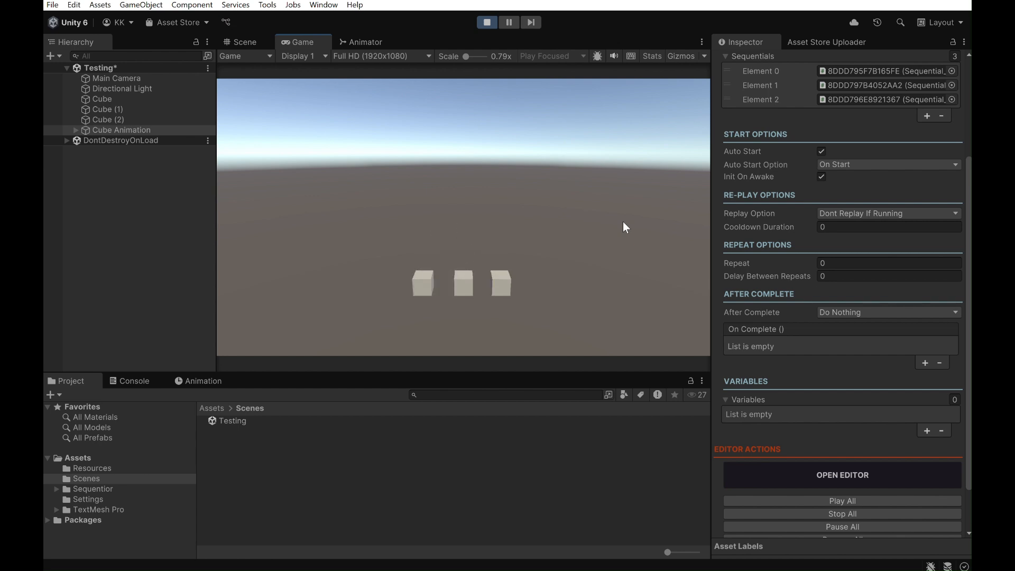
key("ctrl+p")
key("ctrl+p")
key("ctrl+p")
key("ctrl+p")
Return to the Sequentior Editor and create a Play Audio Simple node beside the Rotate node
key("alt+Tab")
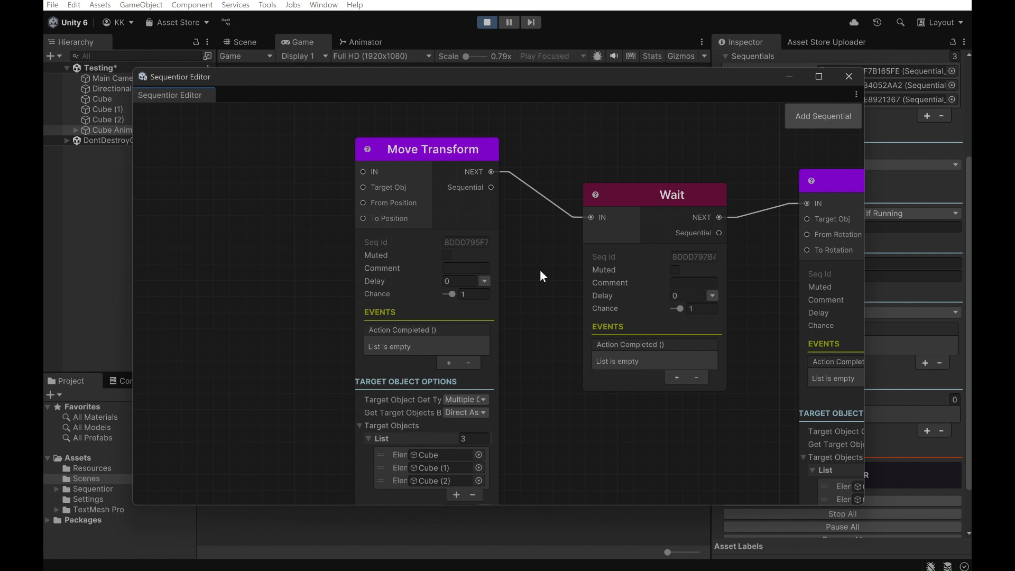
scroll(533, 293, "down", 2)
middle_click_drag(631, 437, 598, 421)
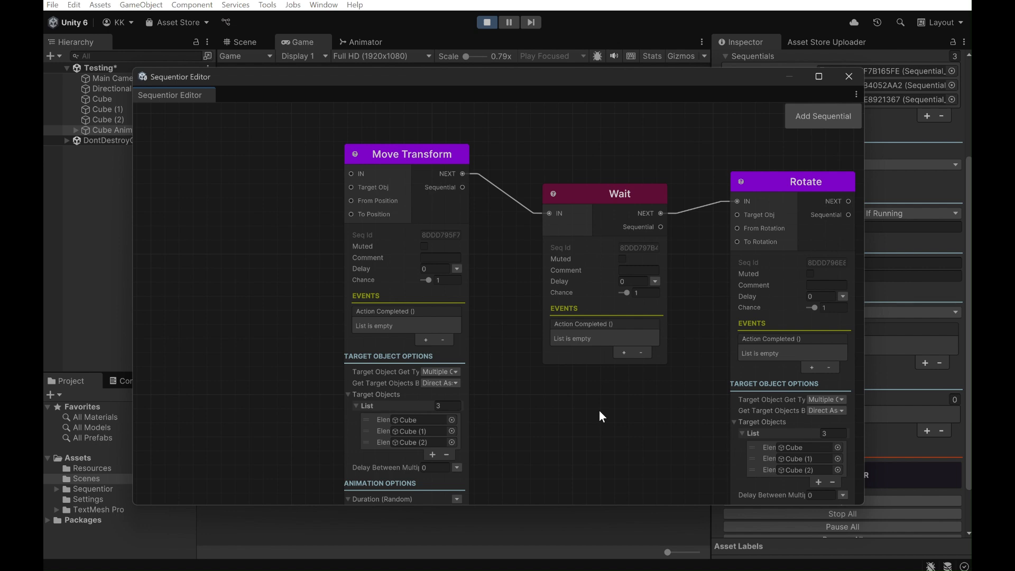
middle_click_drag(570, 384, 363, 370)
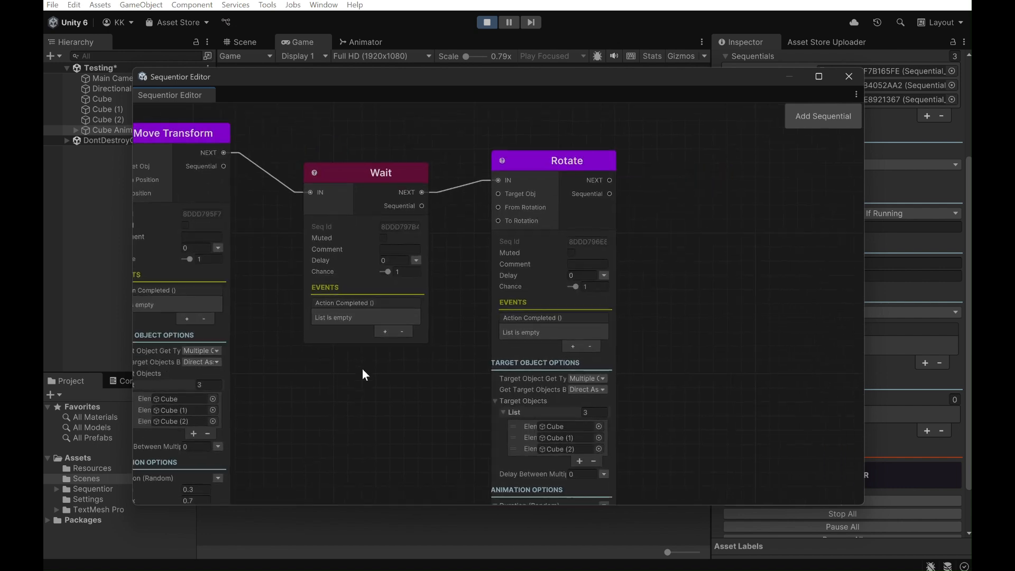
middle_click_drag(699, 252, 661, 253)
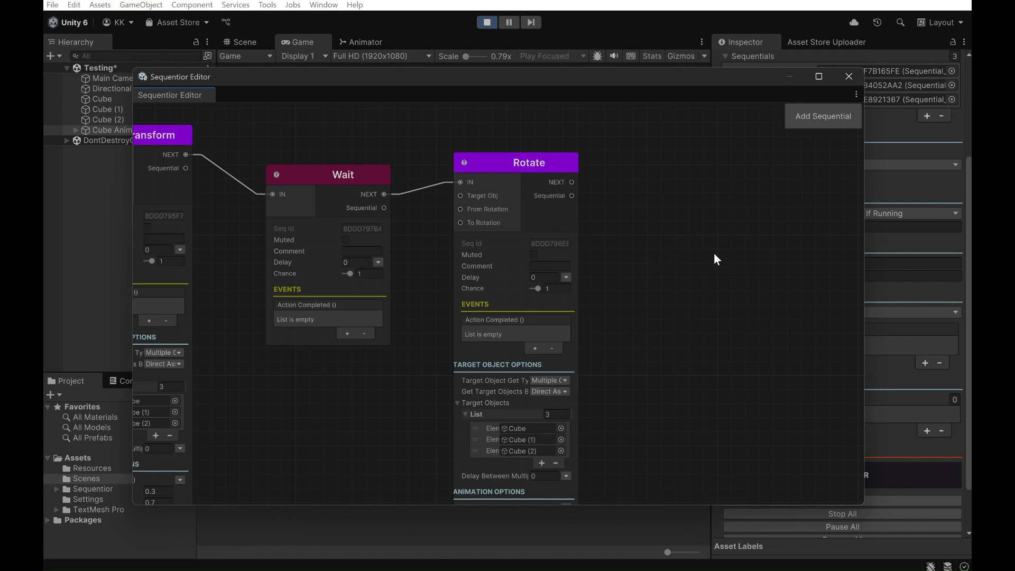
middle_click_drag(668, 241, 599, 259)
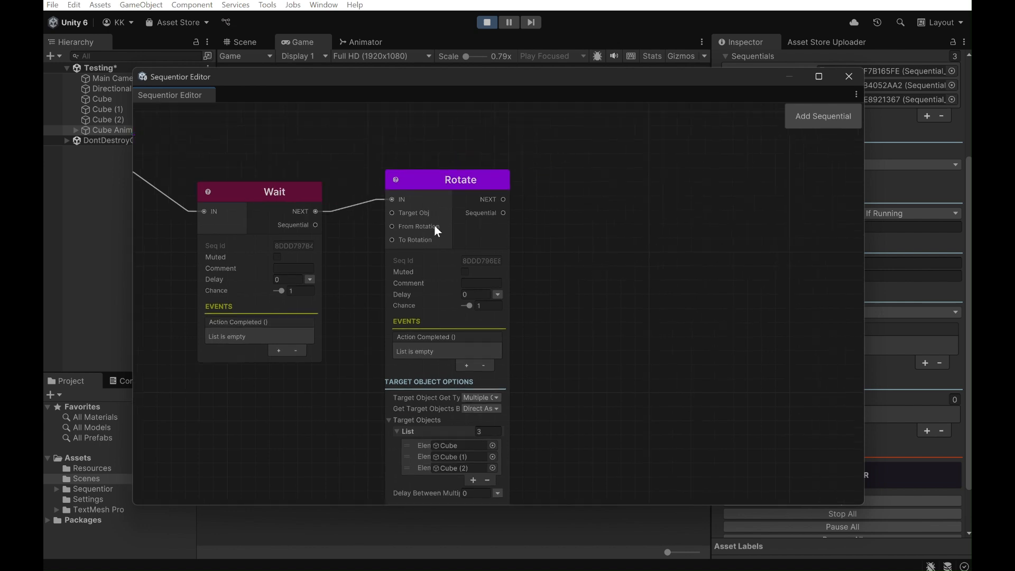
right_click(564, 189)
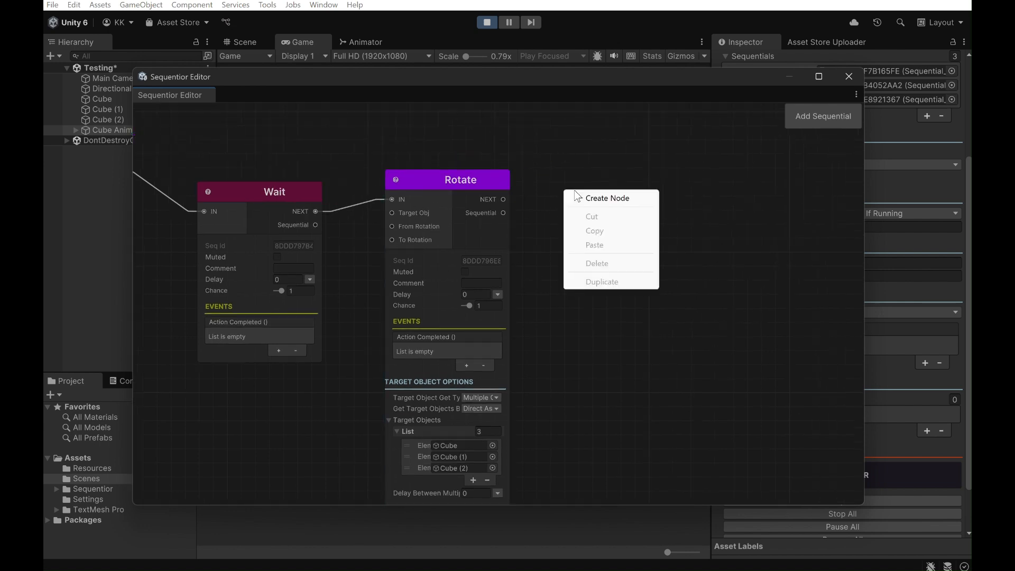
left_click(606, 199)
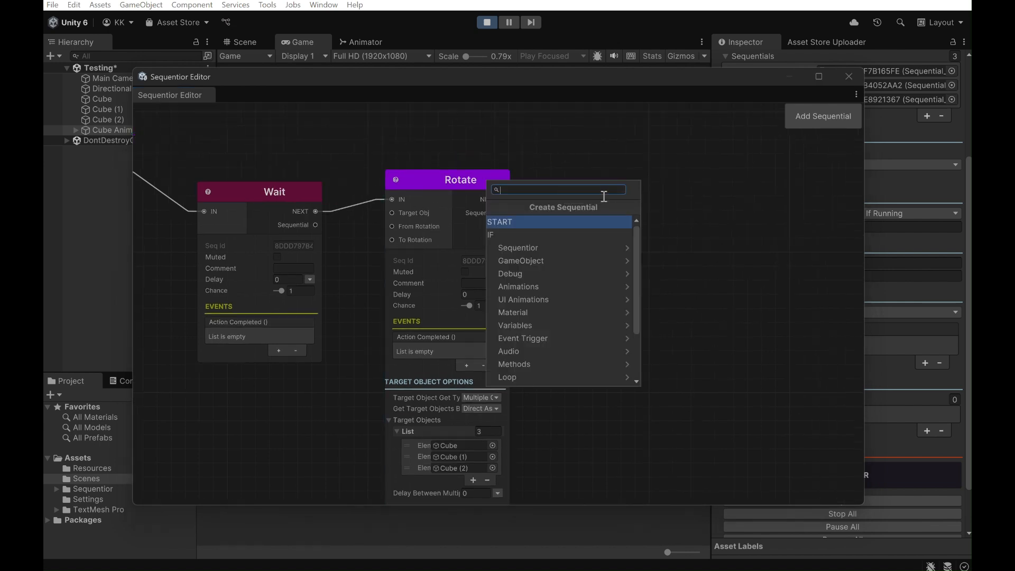
left_click(527, 352)
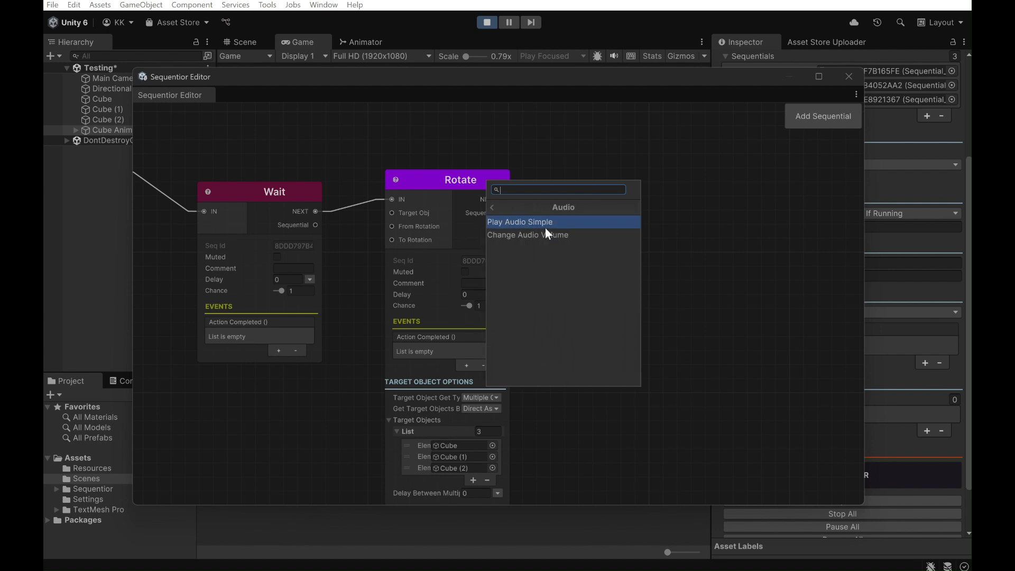
left_click(554, 227)
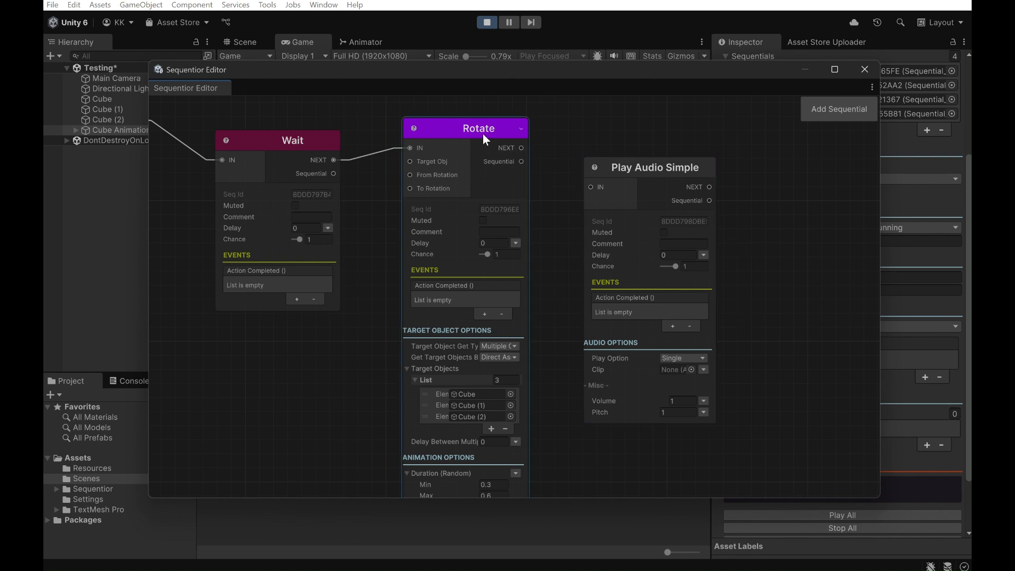
Link the Rotate node's NEXT output to the Play Audio Simple node and assign the audio clip beginning with "Powe"
left_click_drag(562, 185, 592, 188)
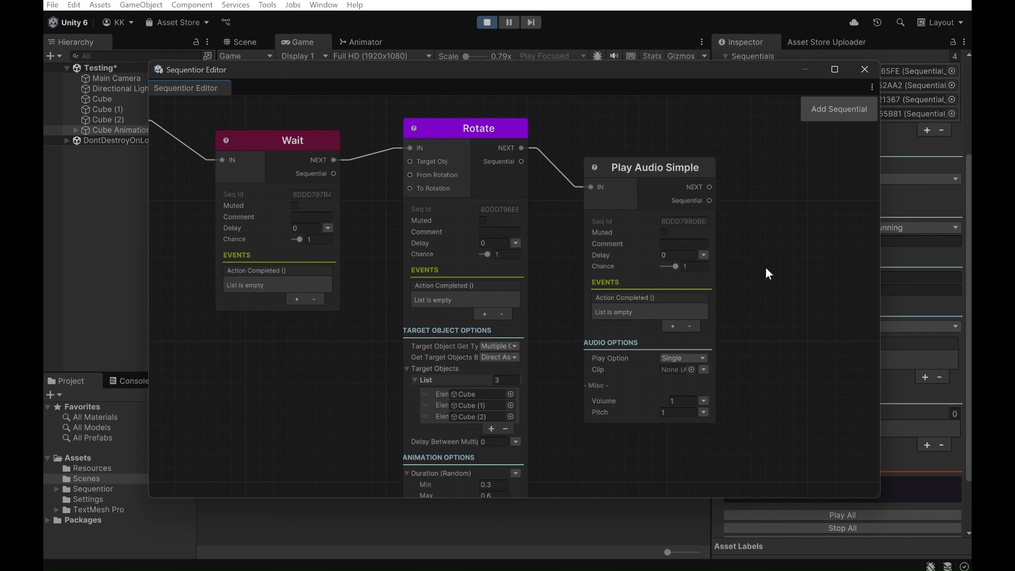
middle_click_drag(748, 389, 743, 377)
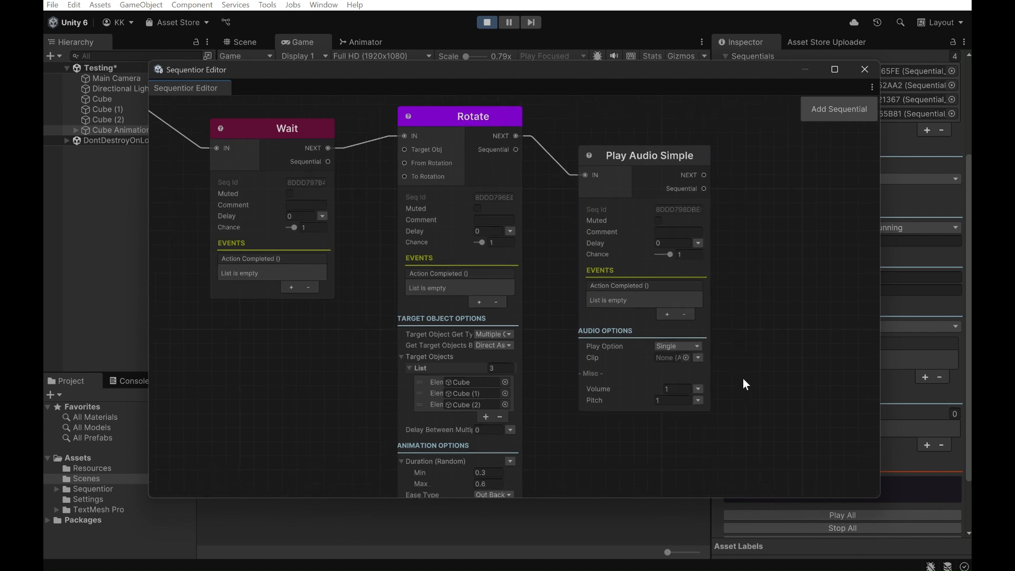
left_click(687, 358)
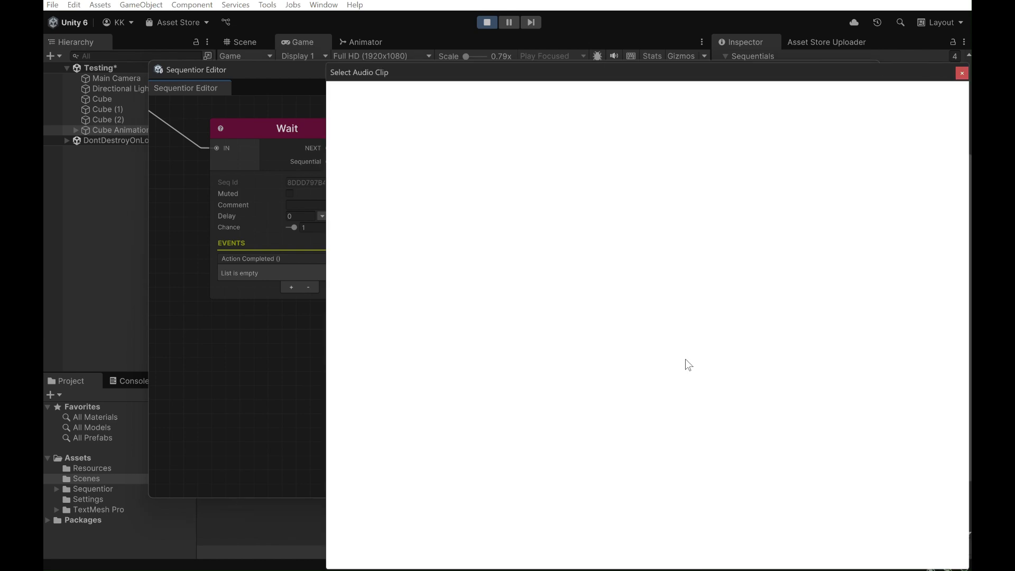
double_click(677, 136)
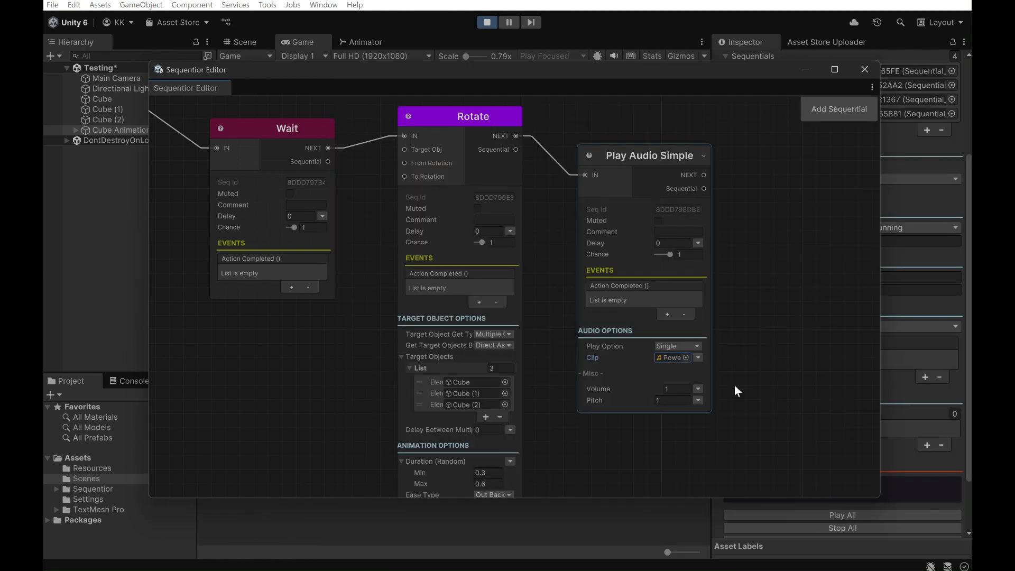
Close the Sequentior Editor and play the scene to test the sequence with audio, stopping the run
middle_click_drag(760, 393, 723, 365)
left_click(864, 71)
key("ctrl+p")
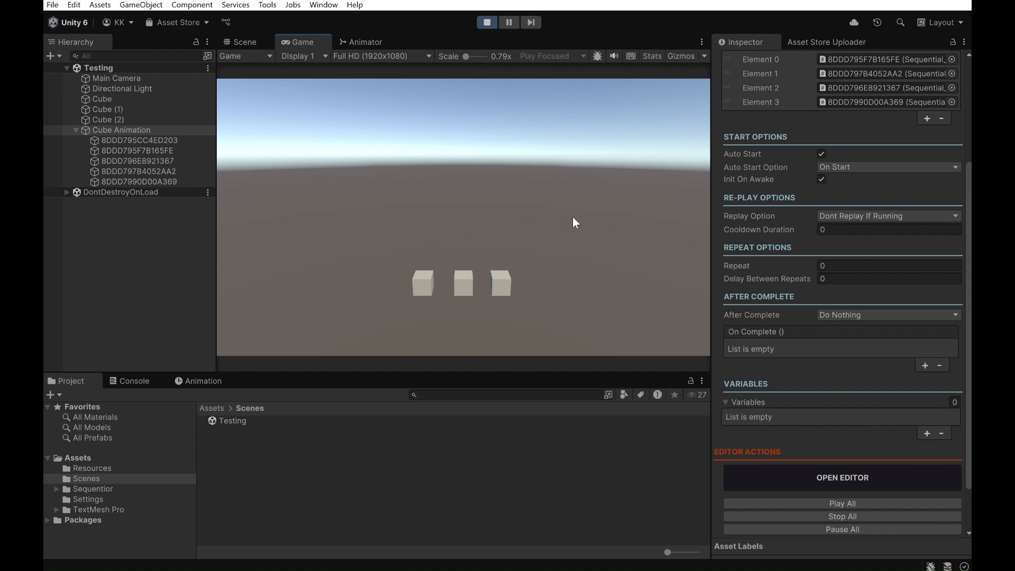
key("ctrl+p")
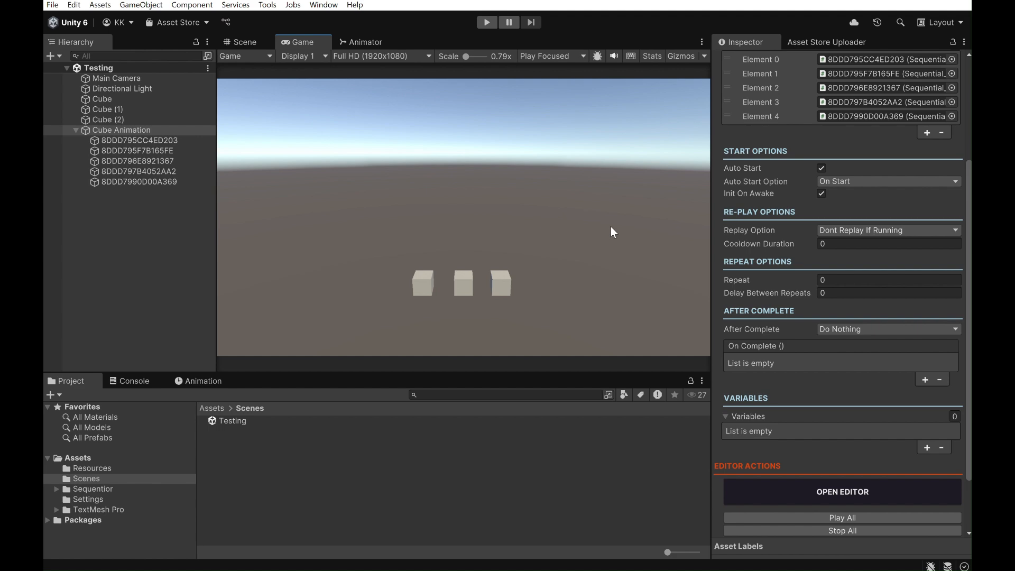
Reopen the Sequentior Editor, make room by moving the Play Audio Simple node, and add a Wait node between it and Rotate
left_click(858, 493)
scroll(623, 297, "down", 2)
middle_click_drag(680, 381, 400, 337)
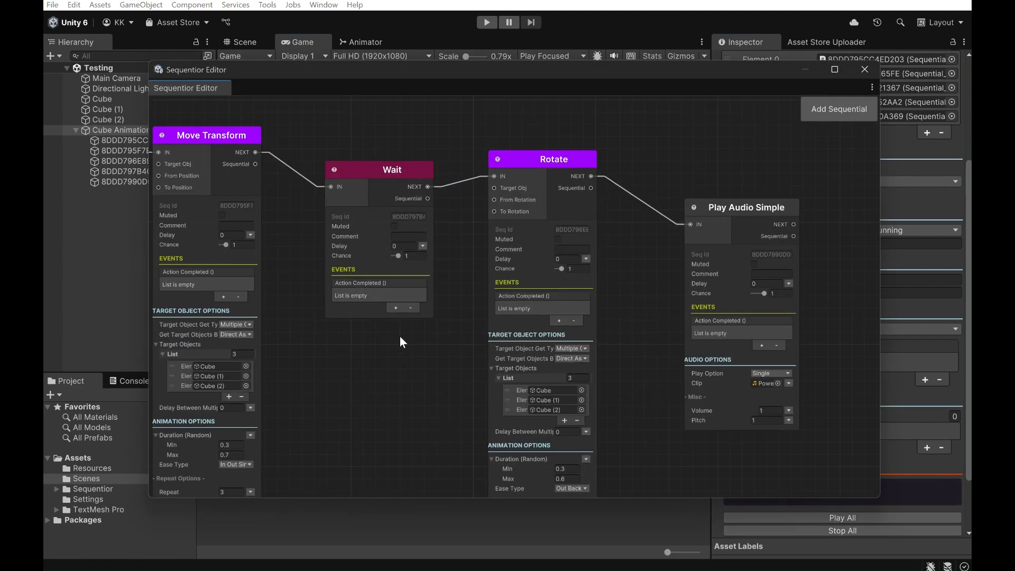
middle_click_drag(682, 323, 519, 322)
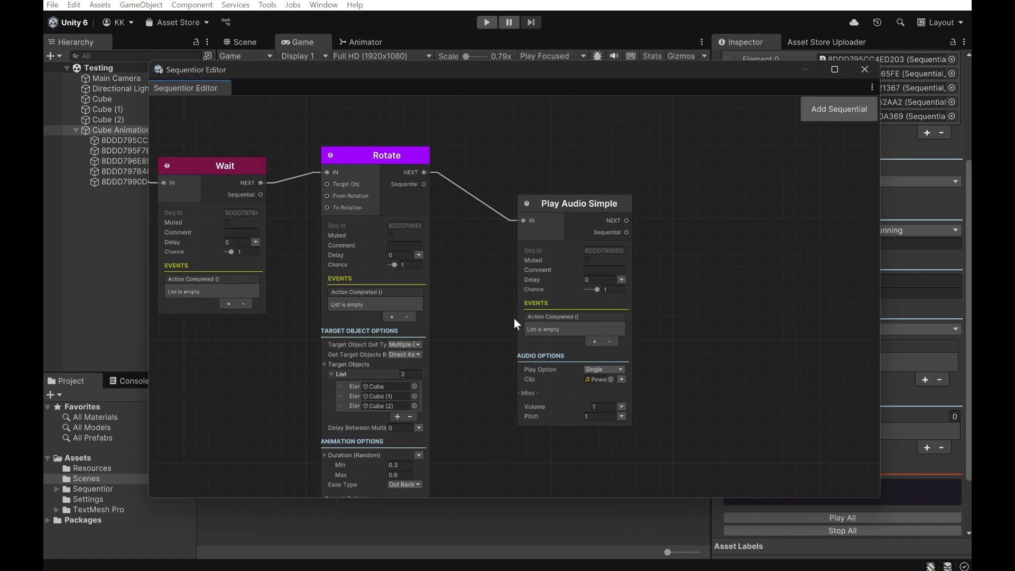
left_click_drag(595, 200, 685, 194)
left_click(509, 279)
right_click(506, 281)
left_click(545, 290)
type("wait")
key("Return")
left_click_drag(556, 310, 515, 216)
Link the Rotate node to the new Wait node and the Wait node to Play Audio Simple, and save the scene
left_click_drag(424, 172, 473, 231)
left_click_drag(569, 231, 619, 216)
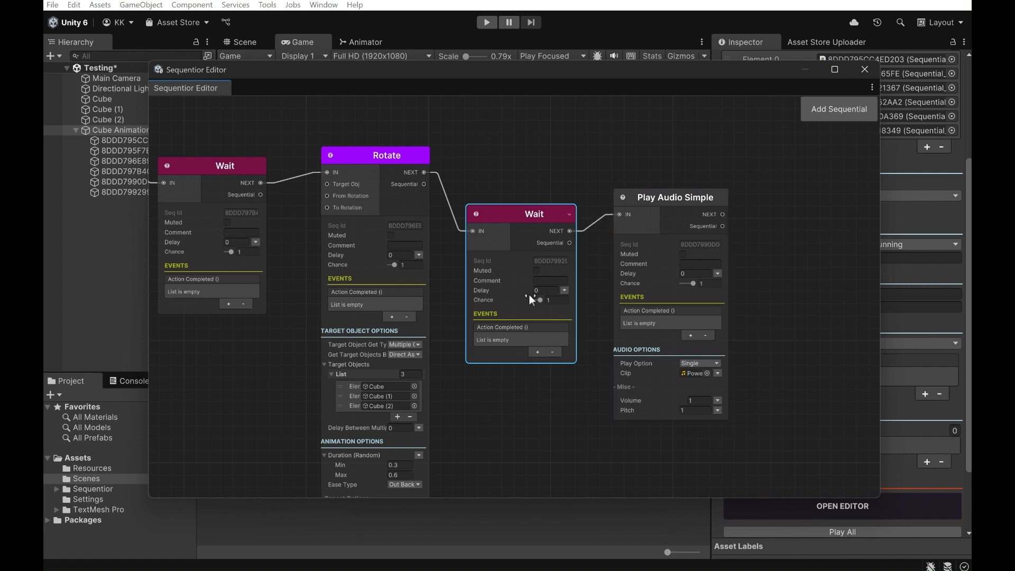
scroll(560, 379, "down", 1)
scroll(569, 360, "up", 1)
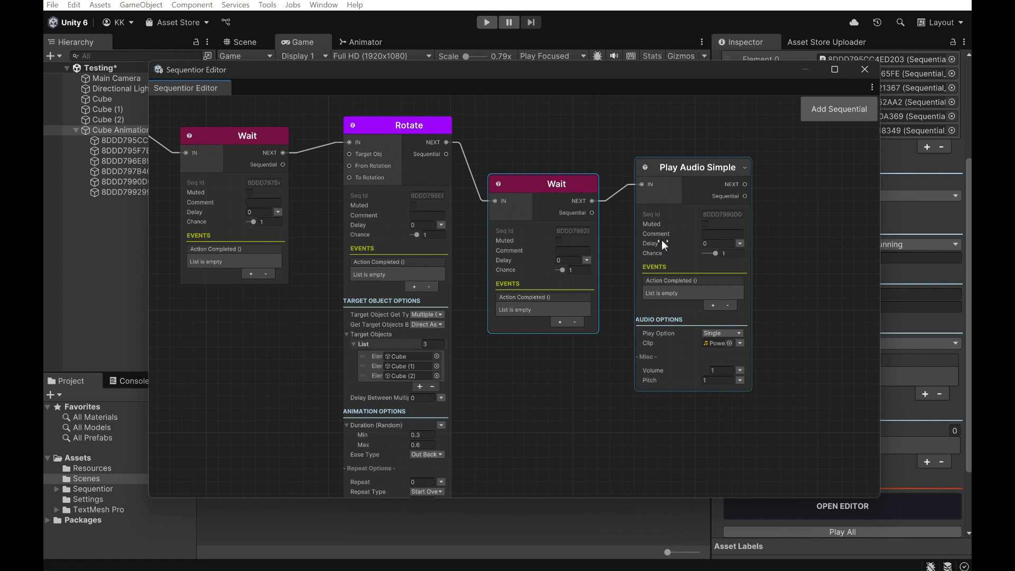
key("ctrl+s")
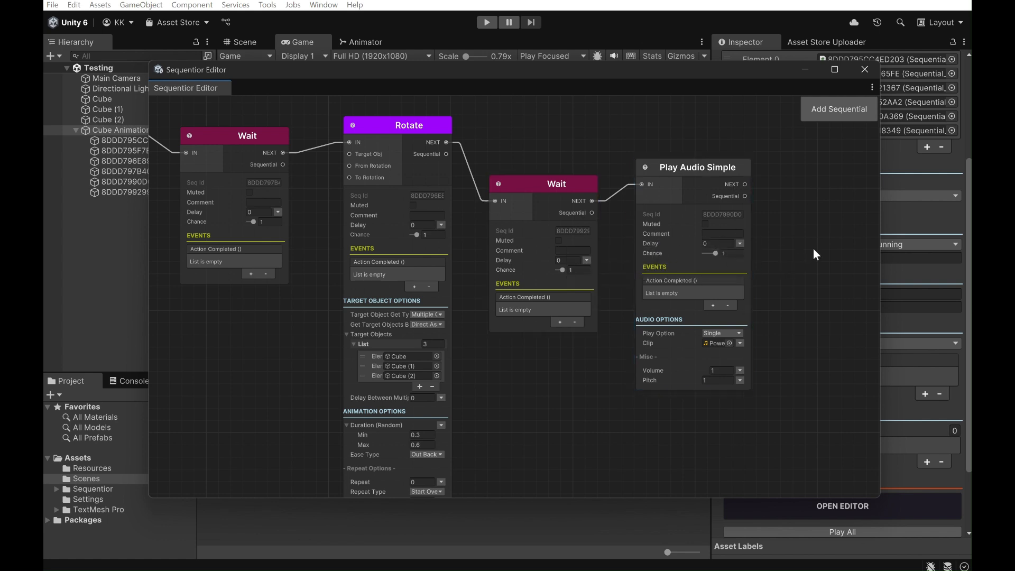